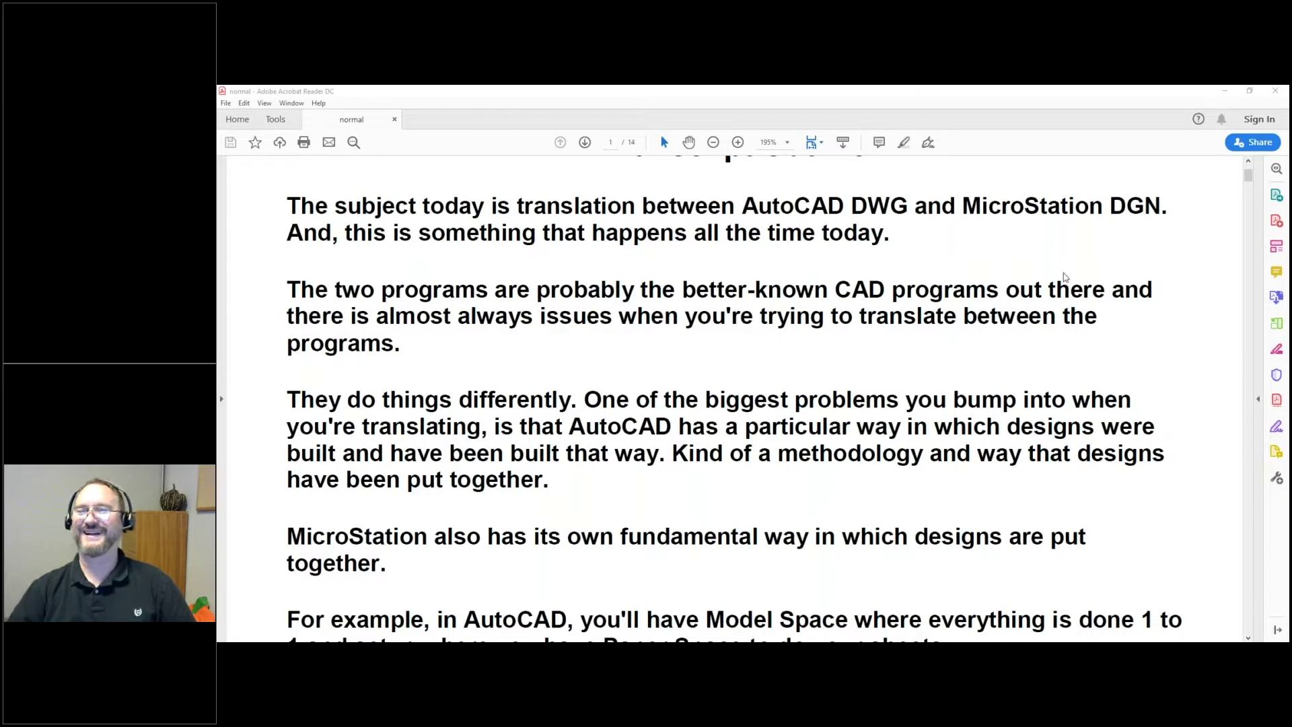
# Step: Switch from the PDF transcript to MicroStation and bring up the DWG open options for A-201.dwg
pyautogui.click(1224, 91)
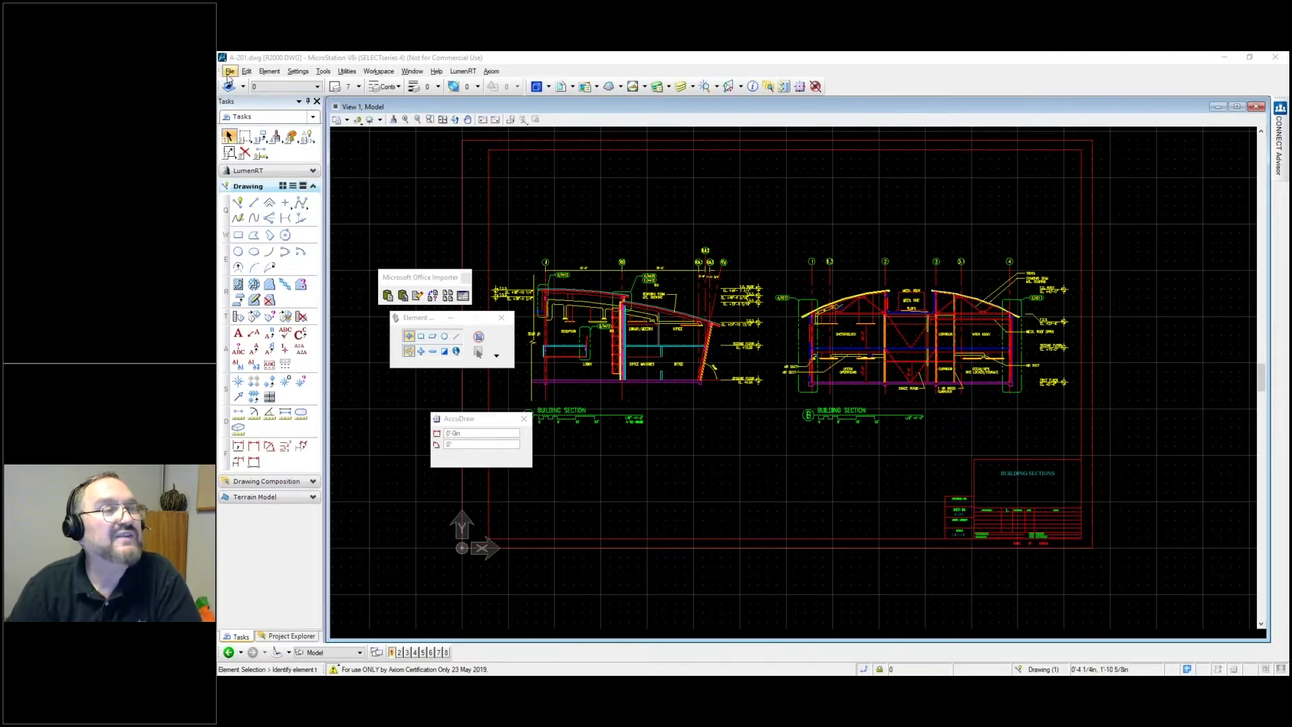
pyautogui.click(230, 72)
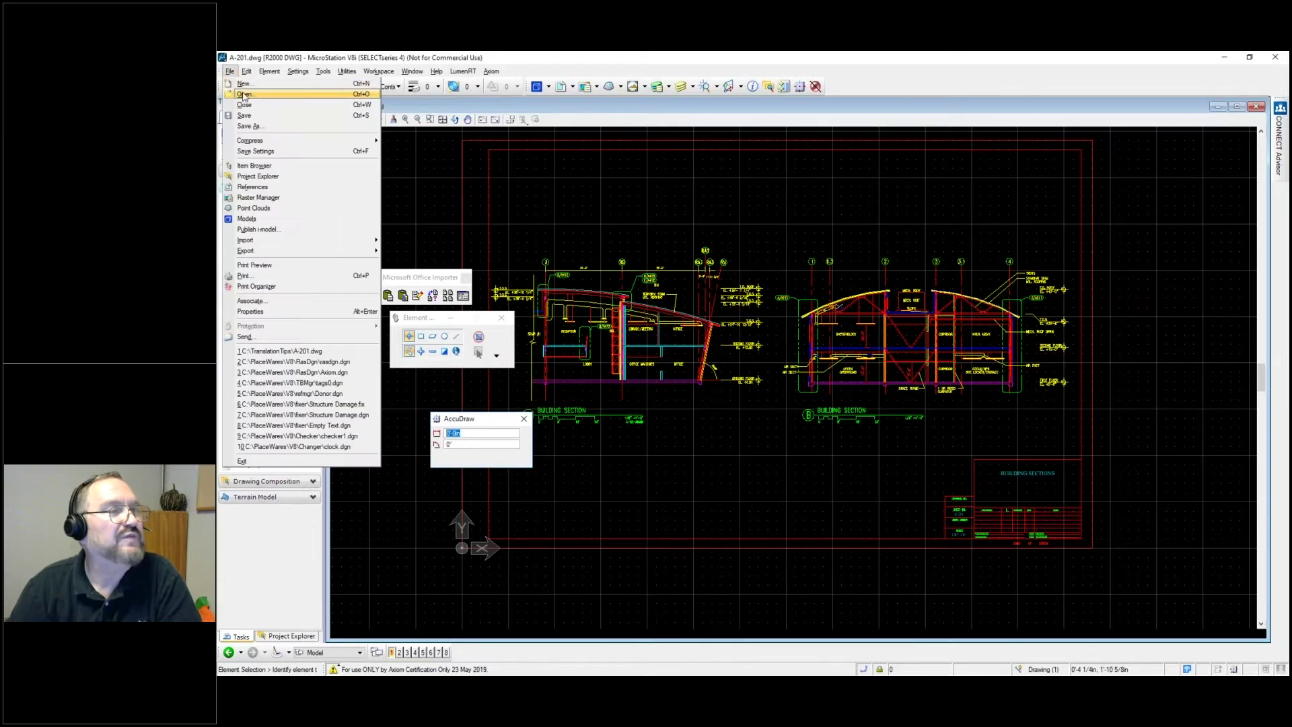
pyautogui.click(244, 95)
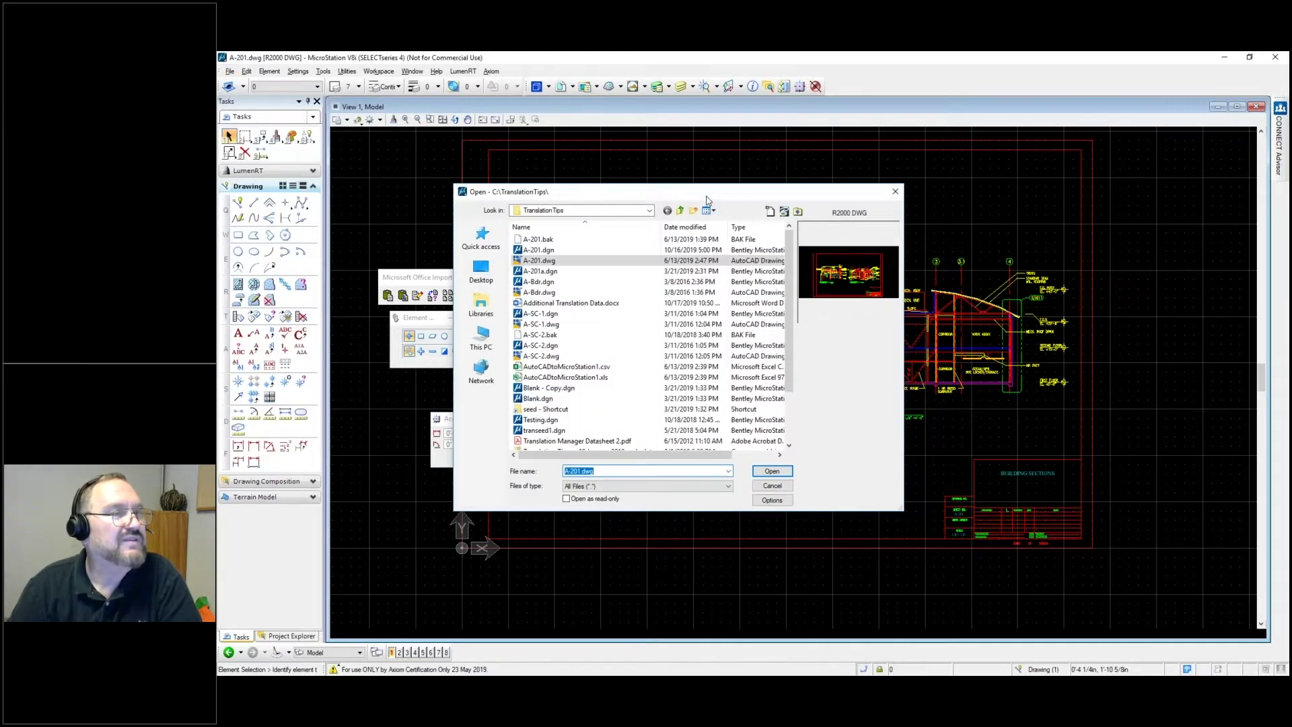
pyautogui.click(586, 257)
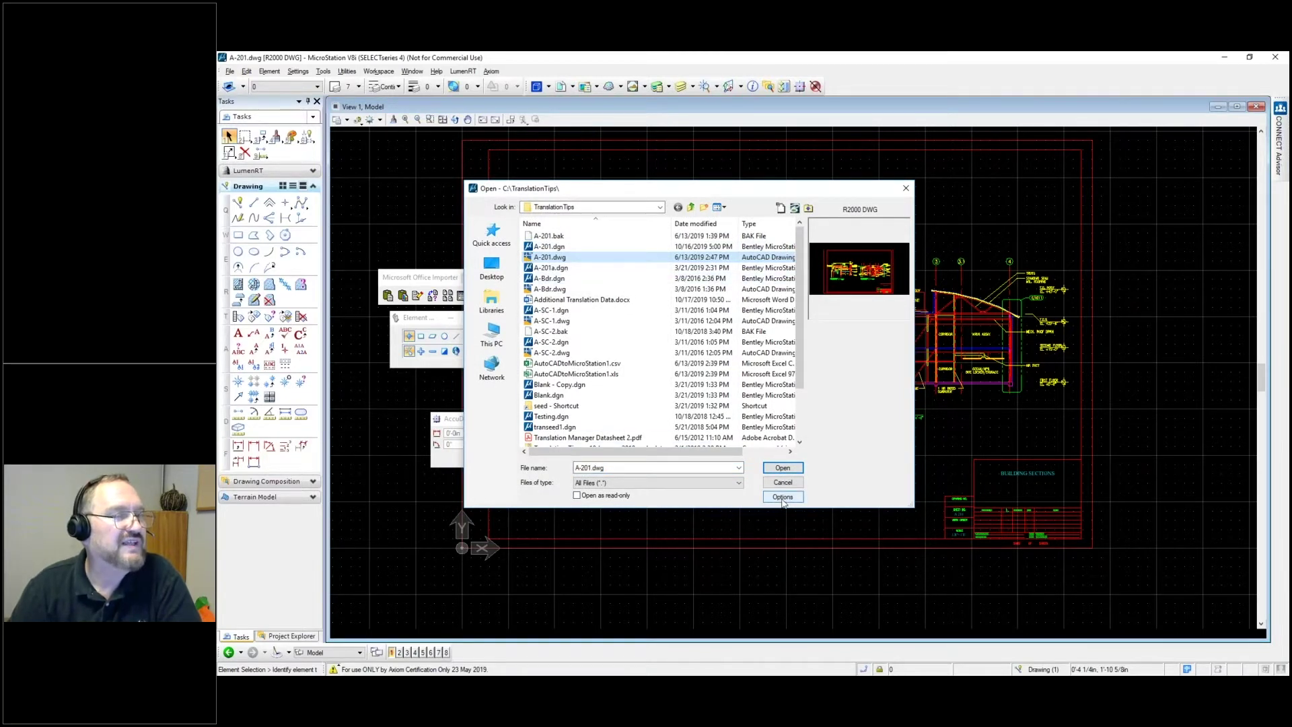
pyautogui.click(550, 247)
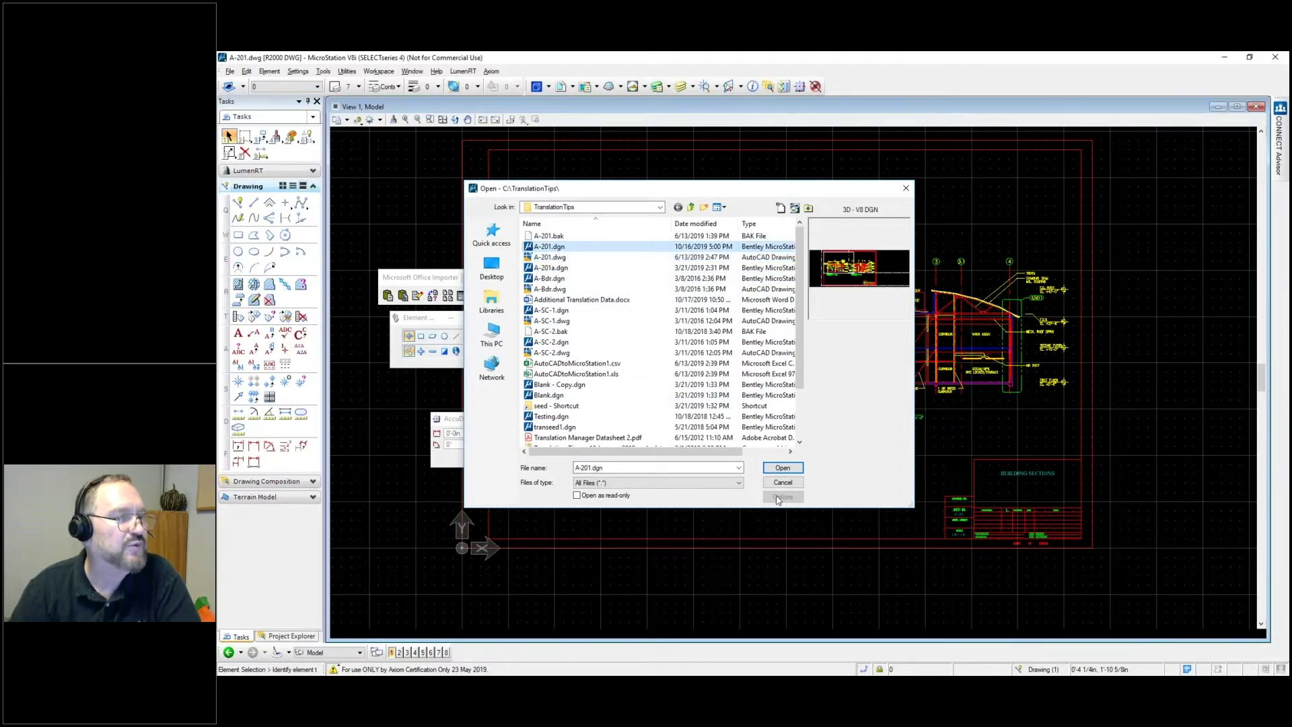
pyautogui.click(551, 257)
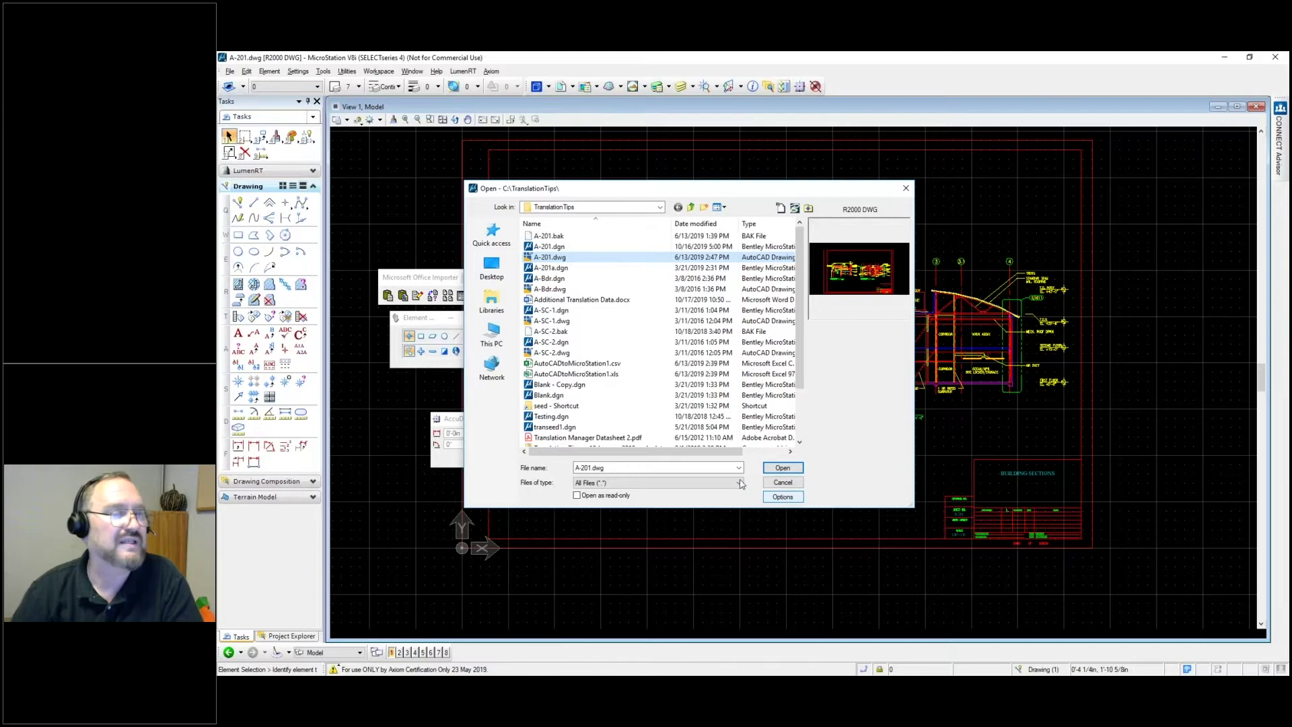
pyautogui.click(783, 497)
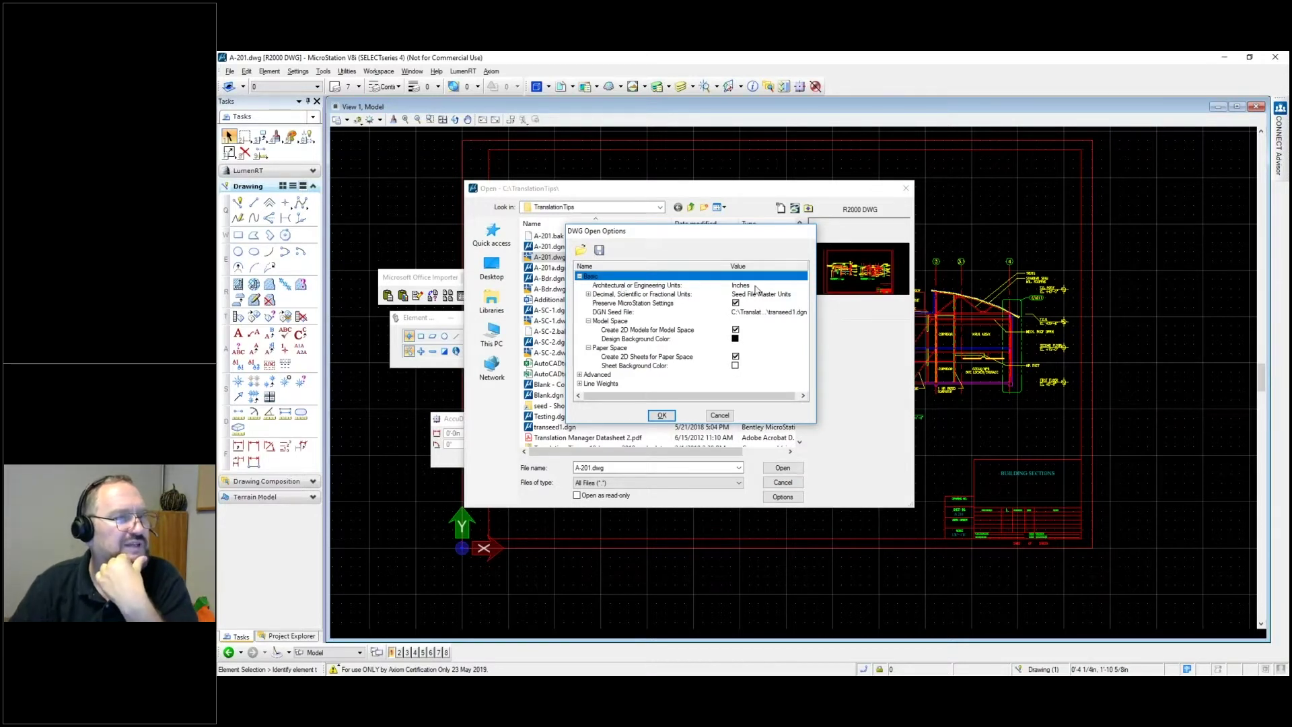
# Step: Examine the architectural and decimal unit options for opening DWG files, including the available unit choices, and leave without opening a file
pyautogui.click(588, 294)
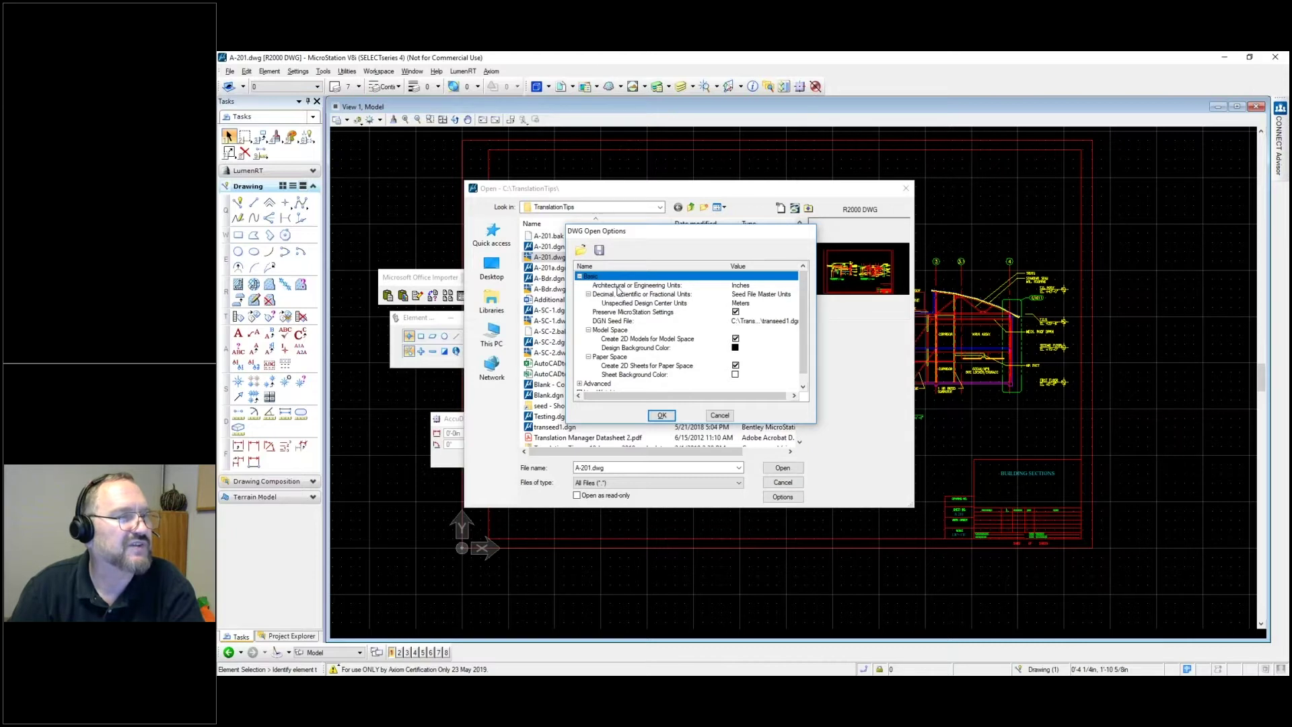
pyautogui.click(618, 286)
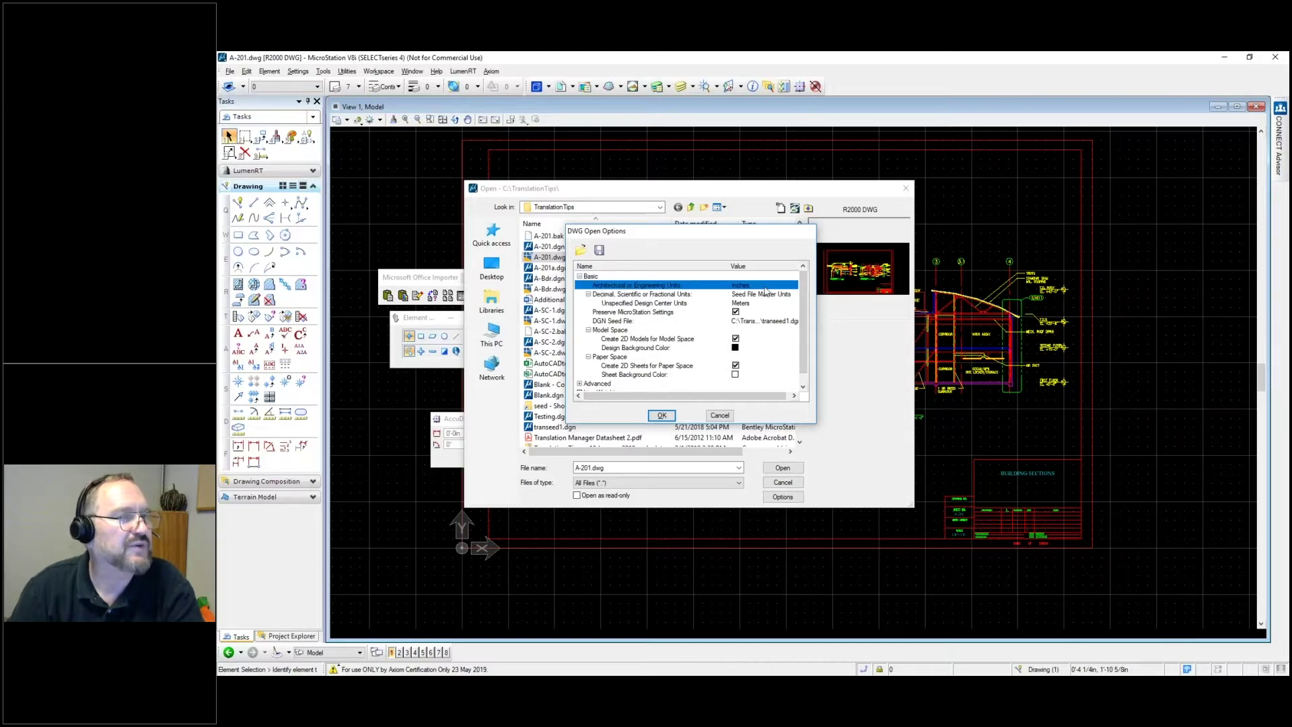
pyautogui.click(627, 296)
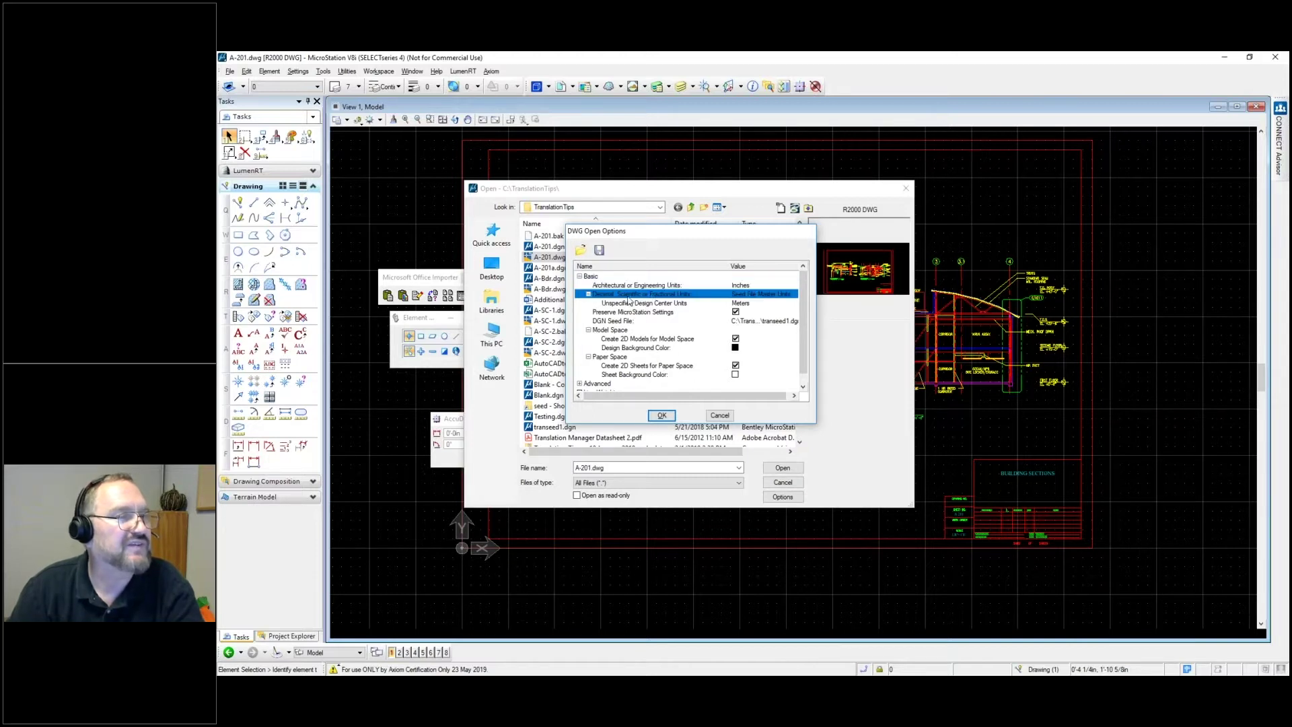
pyautogui.click(767, 300)
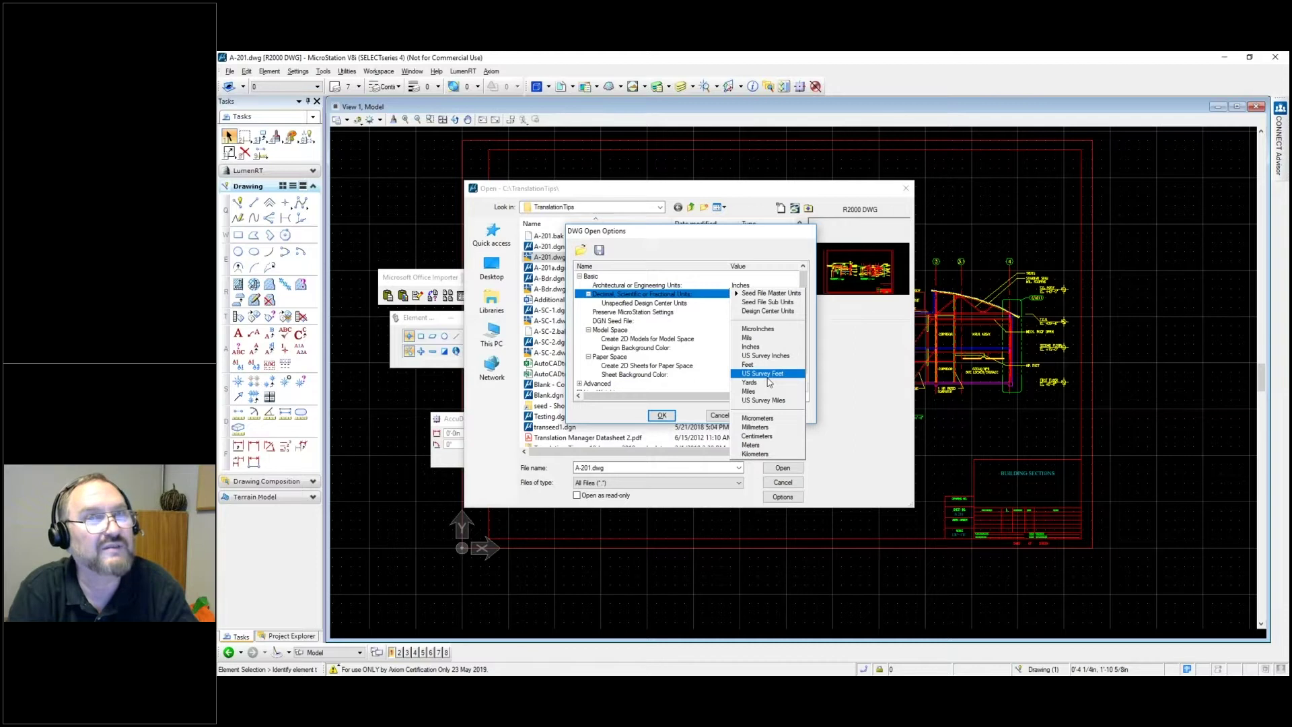
pyautogui.click(763, 299)
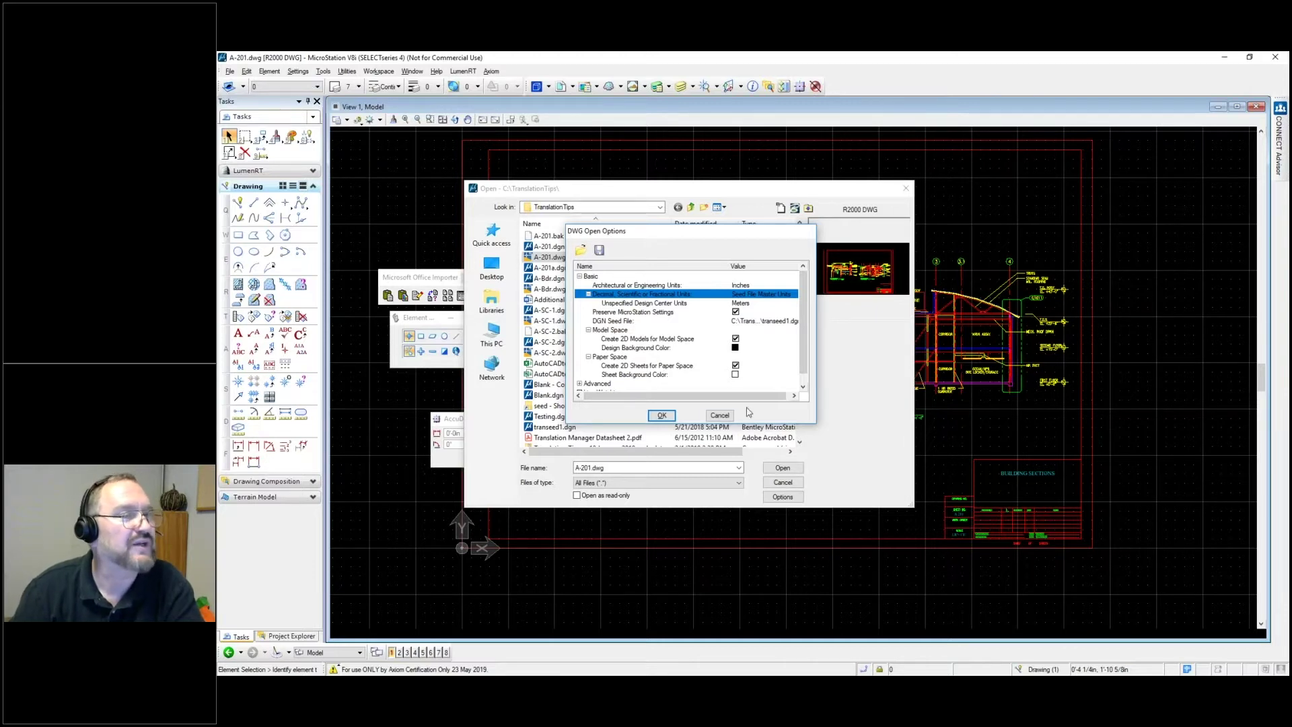
pyautogui.click(725, 417)
pyautogui.click(783, 482)
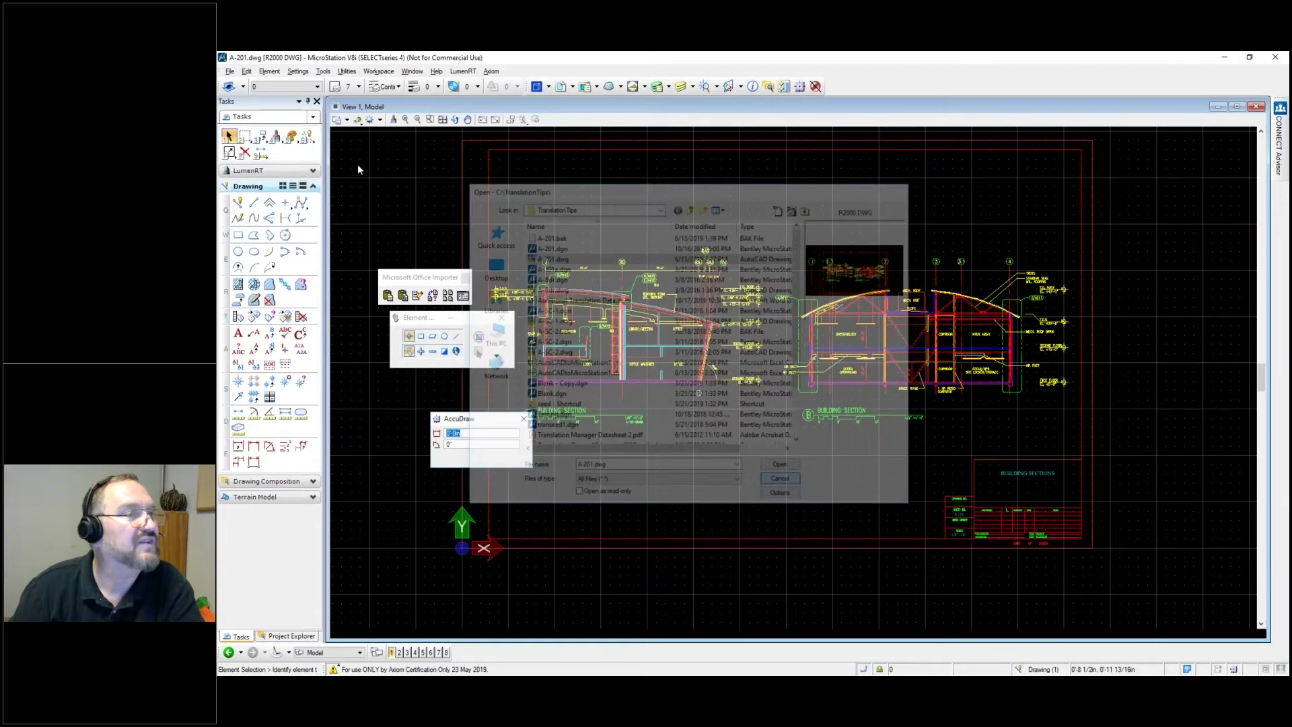
# Step: Review the design file settings of A-201.dwg, including active angle, active scale and angle readout, without changing anything
pyautogui.click(324, 71)
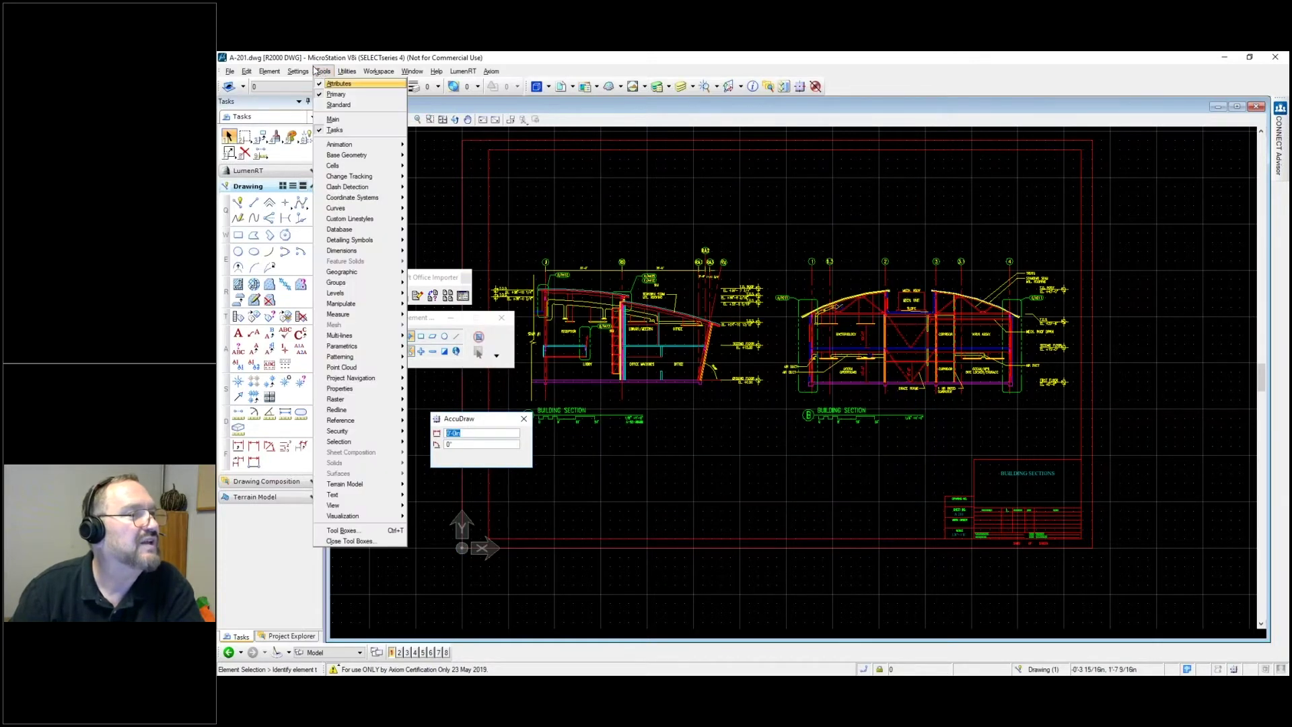
pyautogui.moveTo(297, 70)
pyautogui.click(313, 141)
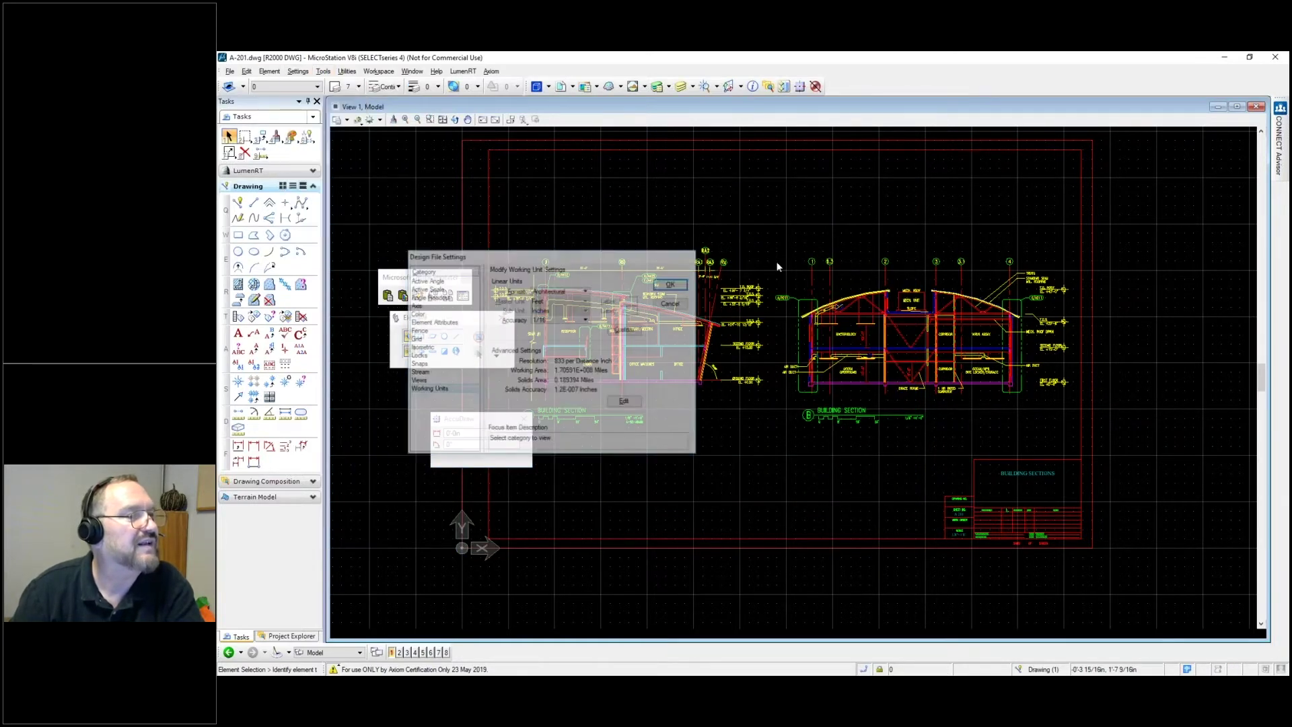
pyautogui.click(459, 289)
pyautogui.click(442, 280)
pyautogui.click(440, 297)
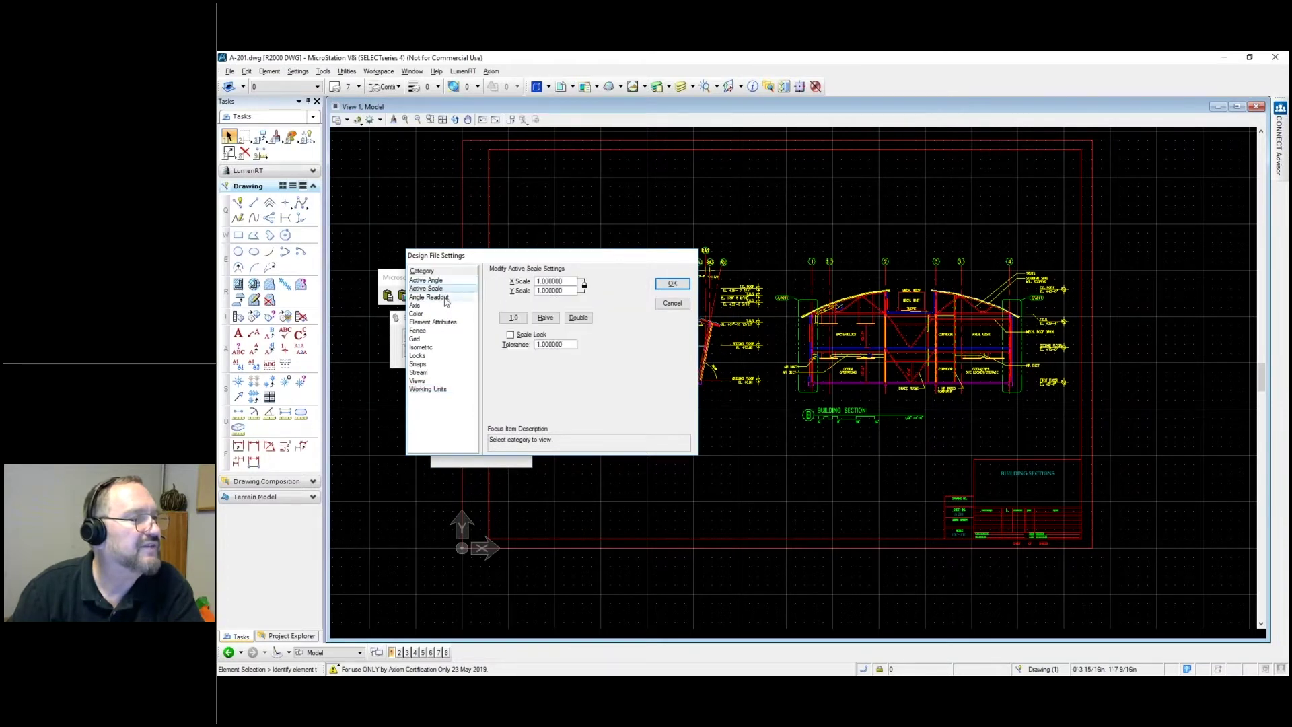
pyautogui.click(673, 303)
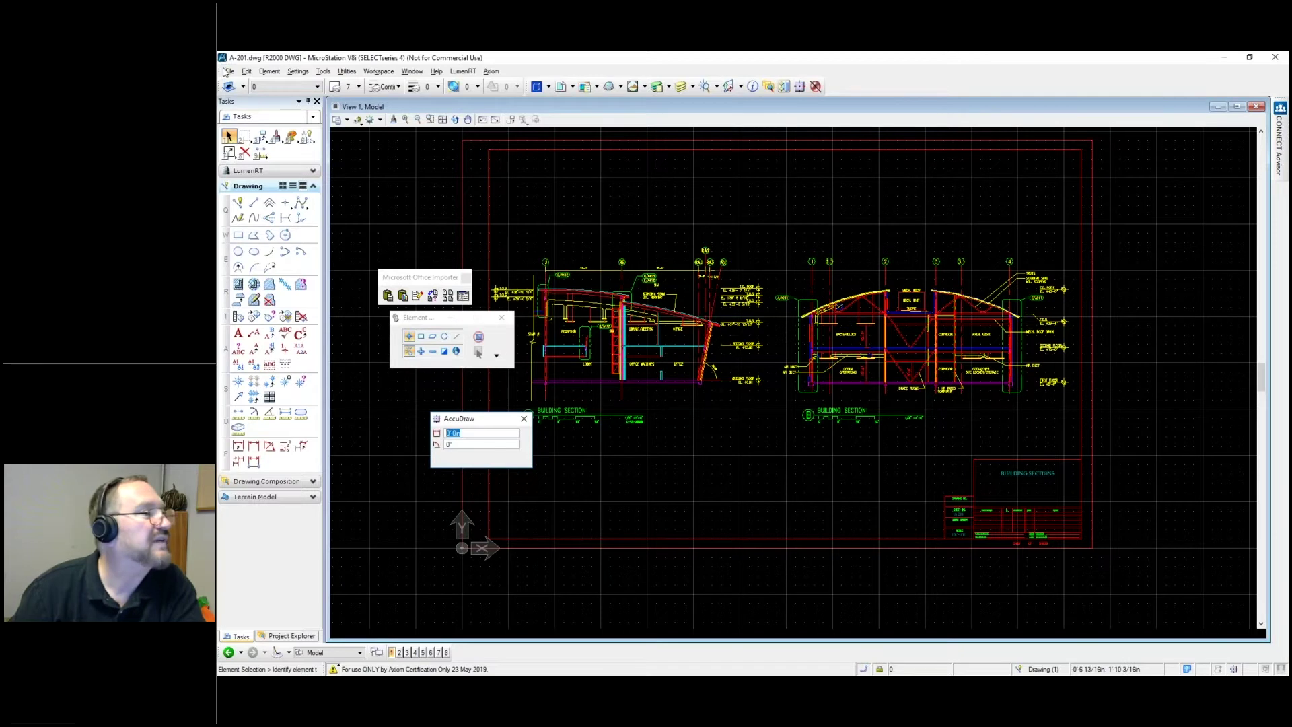
# Step: Open A-201.dgn from the TranslationTips folder
pyautogui.click(229, 70)
pyautogui.click(243, 95)
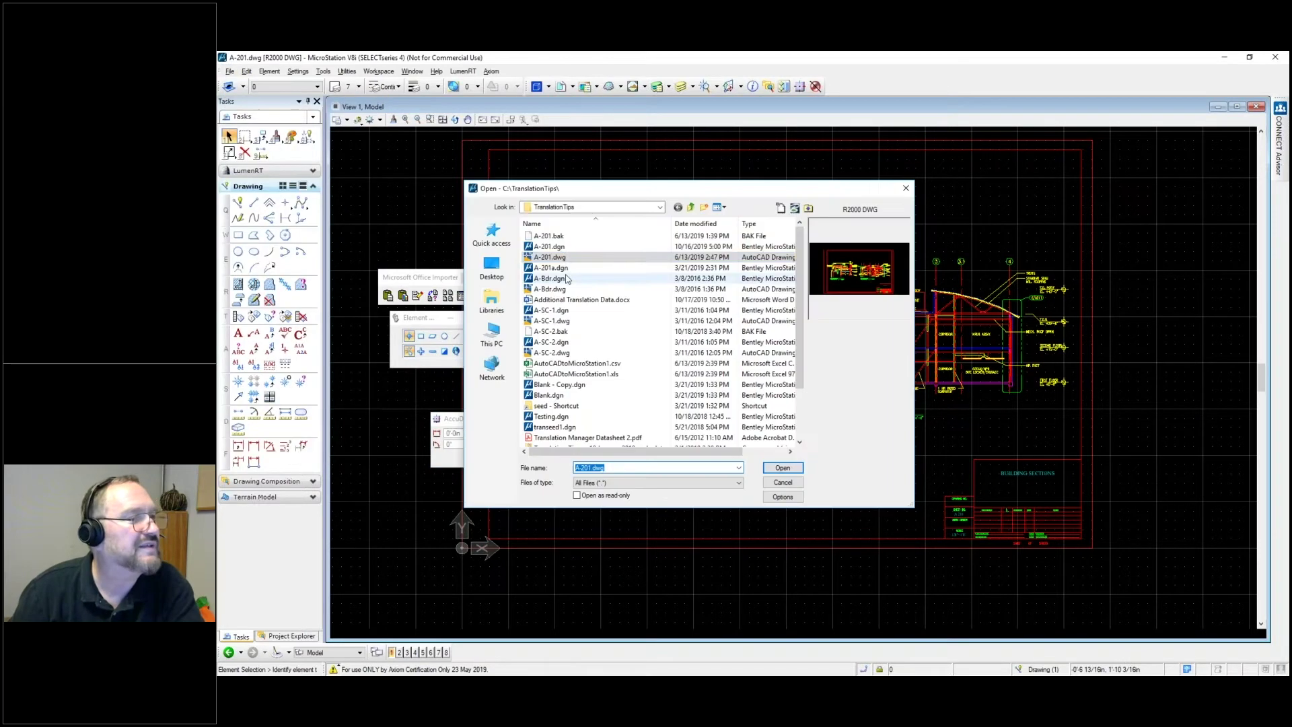
pyautogui.click(549, 246)
pyautogui.click(782, 468)
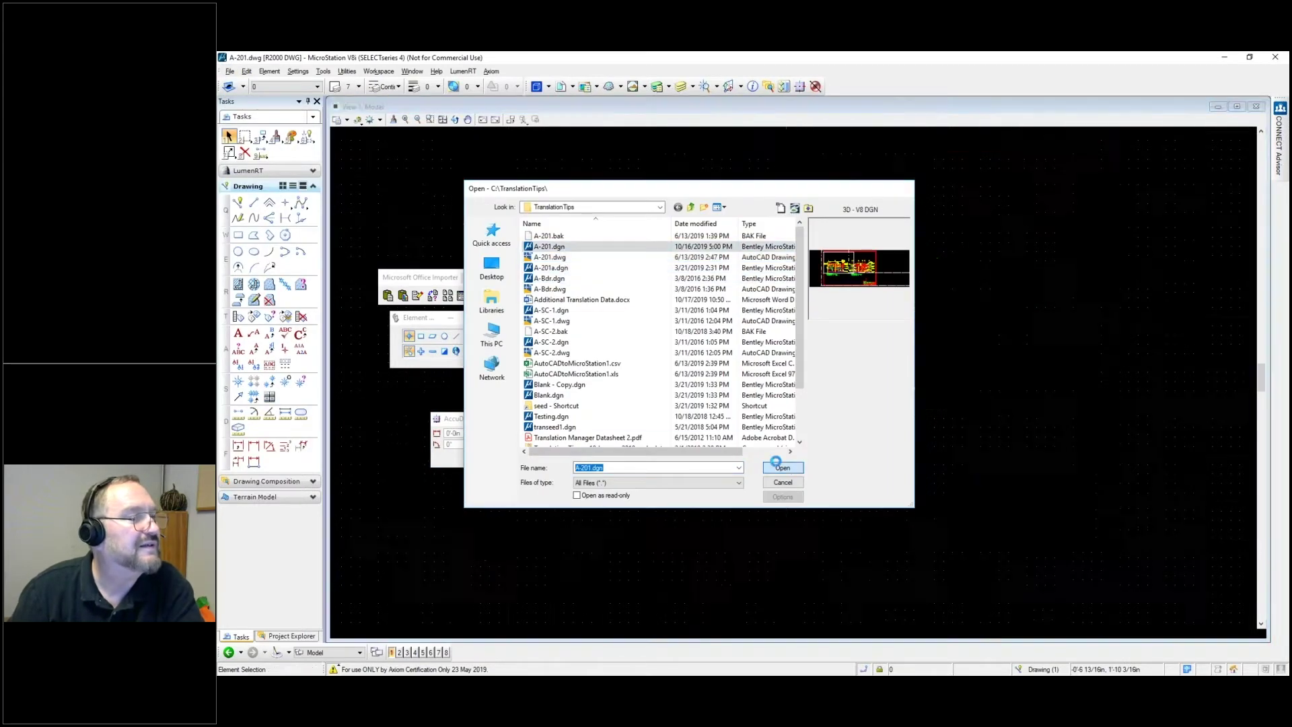
# Step: Try US Survey Feet as the master unit in the design file's working units, and discard the change
pyautogui.click(309, 71)
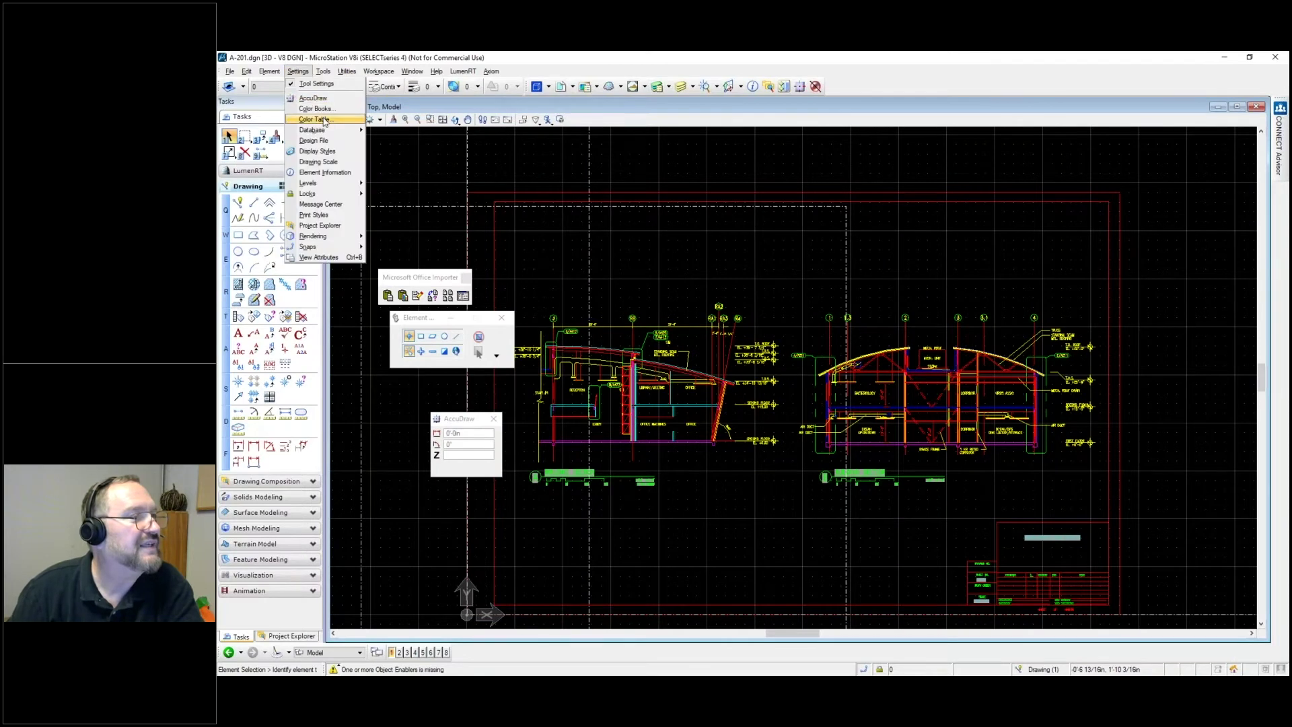
pyautogui.click(327, 141)
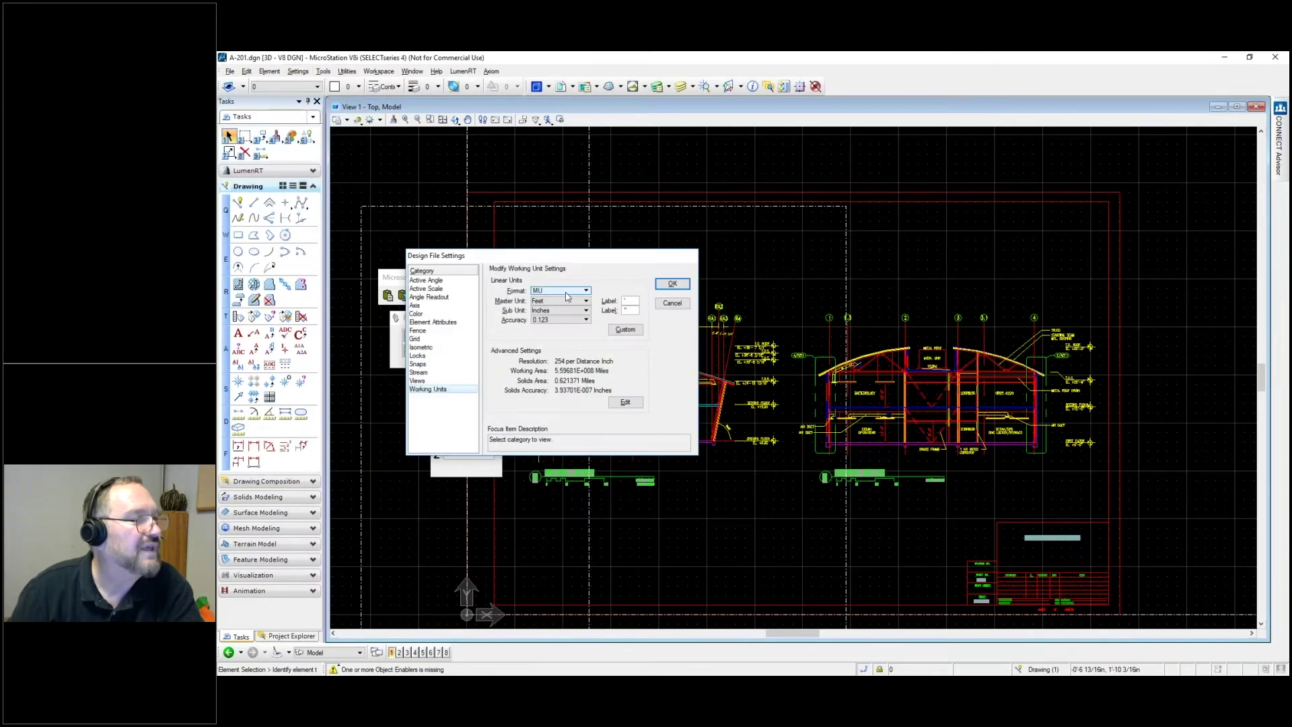
pyautogui.click(585, 302)
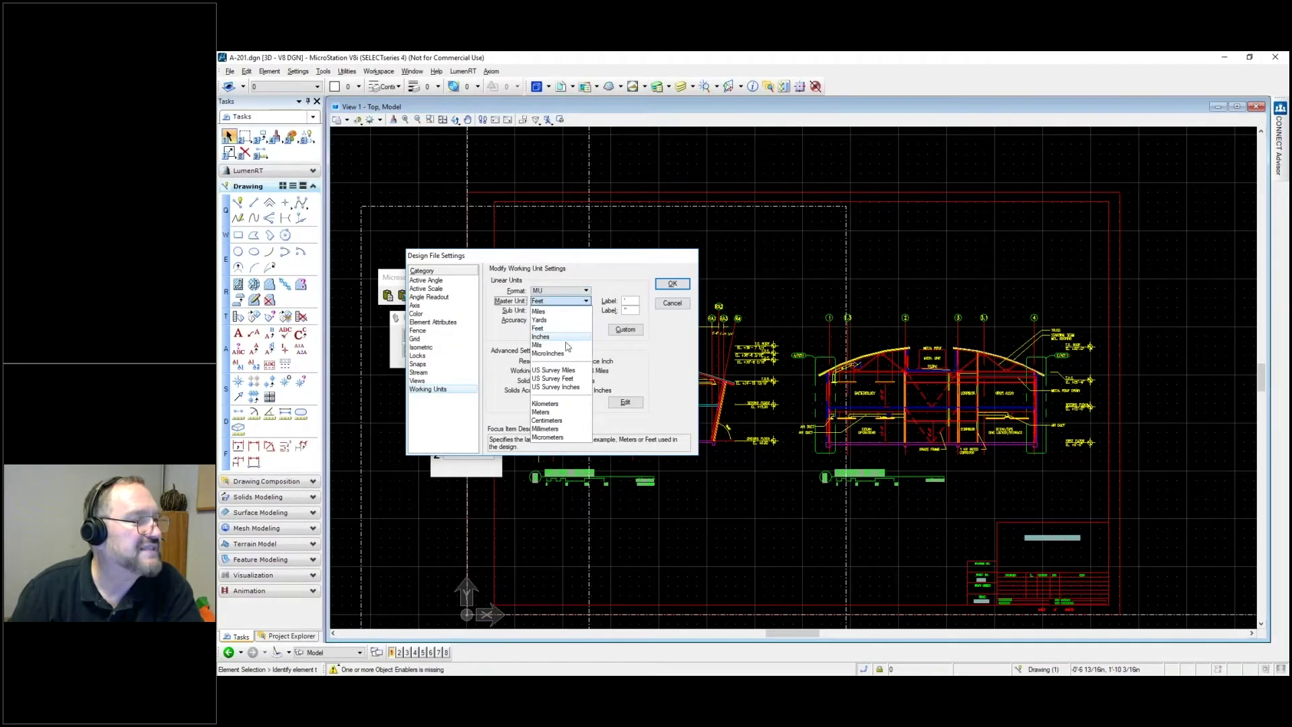
pyautogui.click(567, 379)
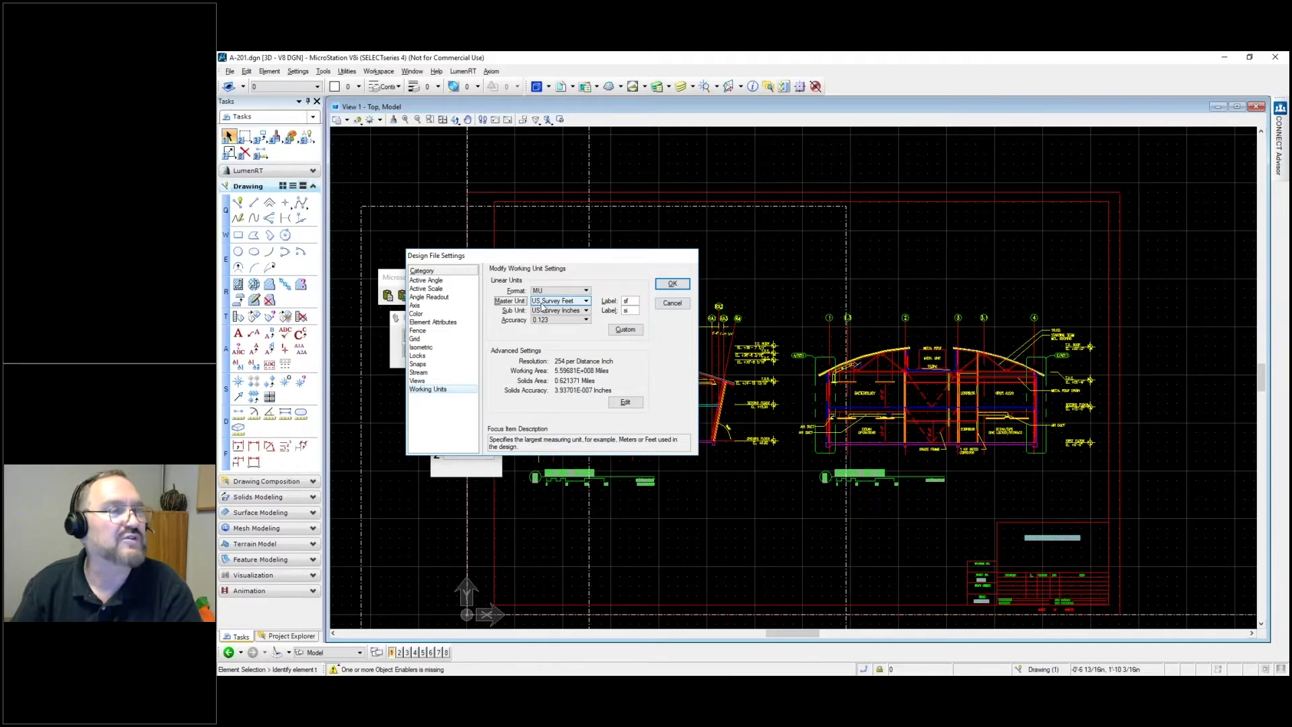
pyautogui.click(676, 306)
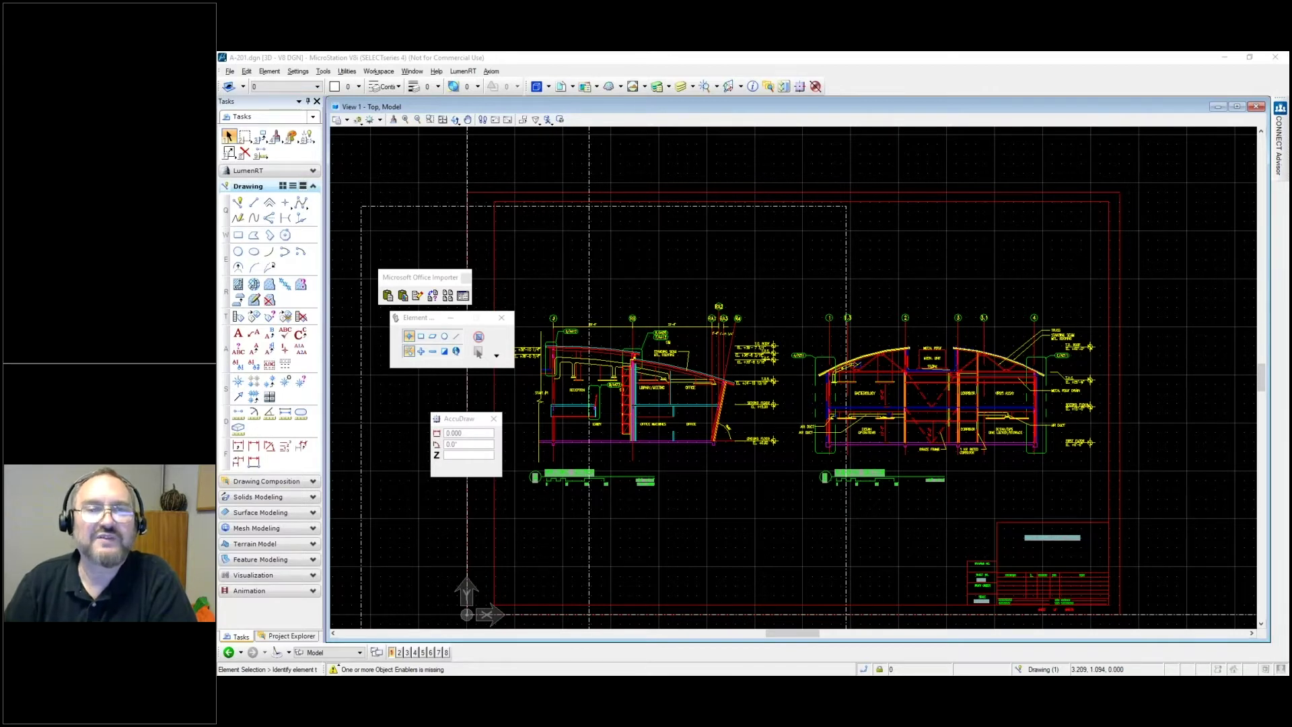
# Step: Bring up the DWG open options for A-201.dwg and select the DGN Seed File setting
pyautogui.click(229, 72)
pyautogui.click(254, 102)
pyautogui.click(550, 257)
pyautogui.click(781, 499)
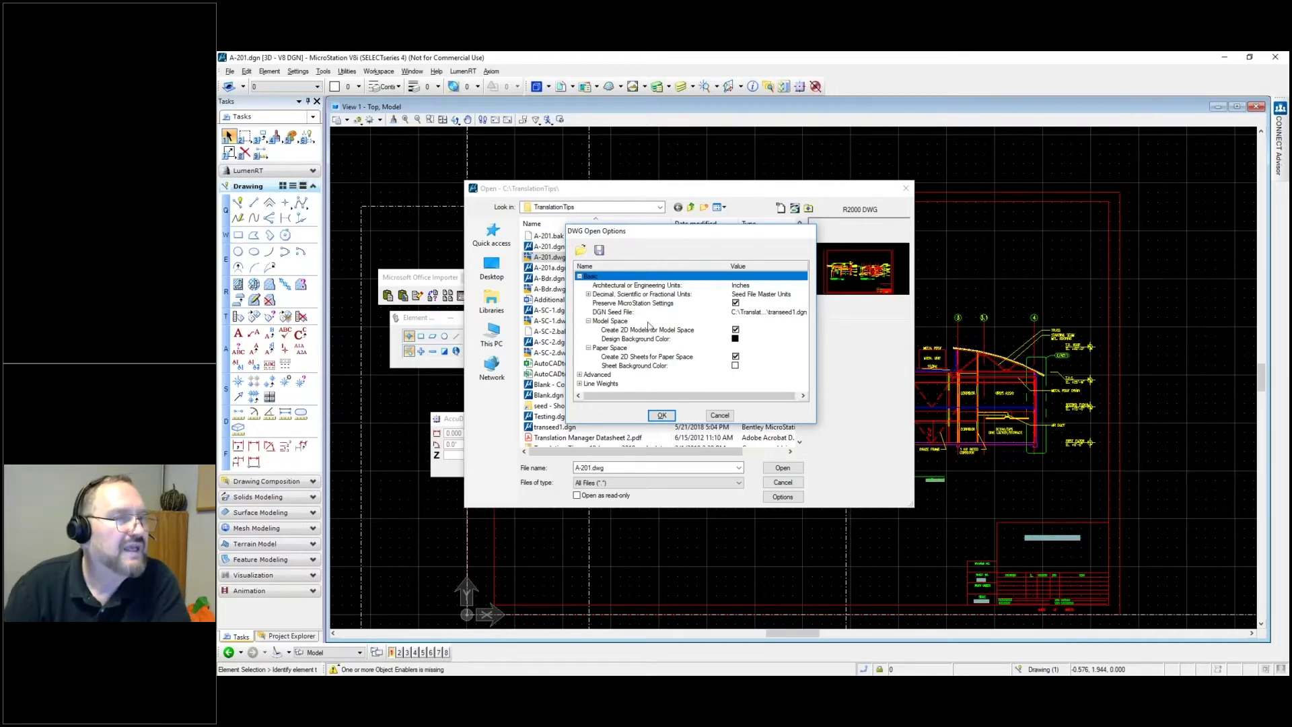
pyautogui.click(625, 313)
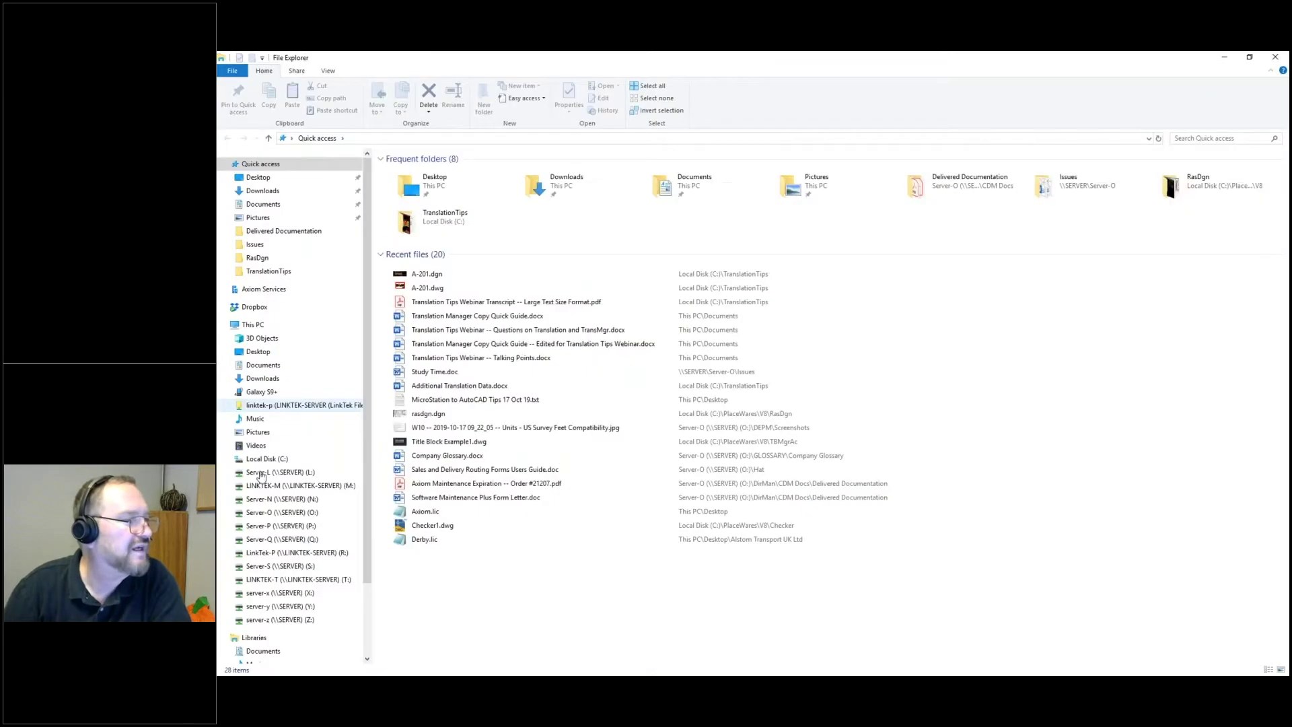
# Step: In File Explorer, follow the seed shortcut in C:\TranslationTips, examine the seed folder's full path and transeed.dgn, and close the window
pyautogui.click(274, 456)
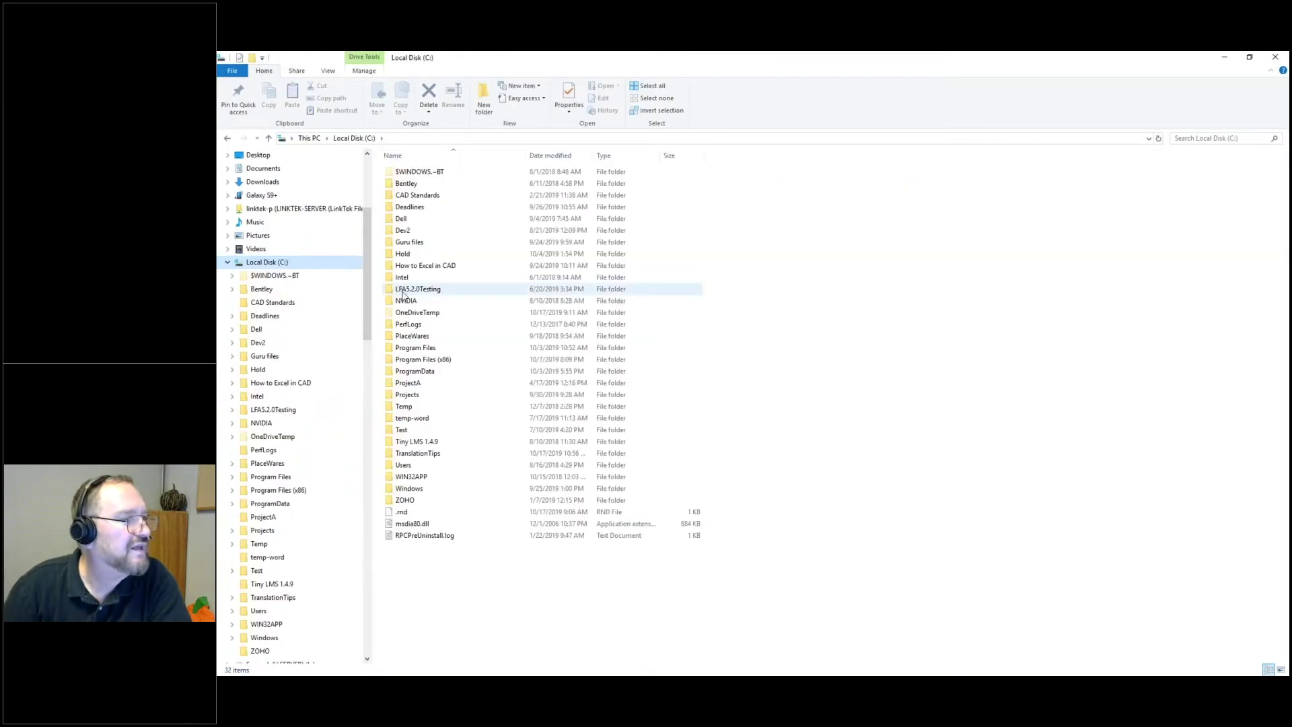
pyautogui.click(420, 455)
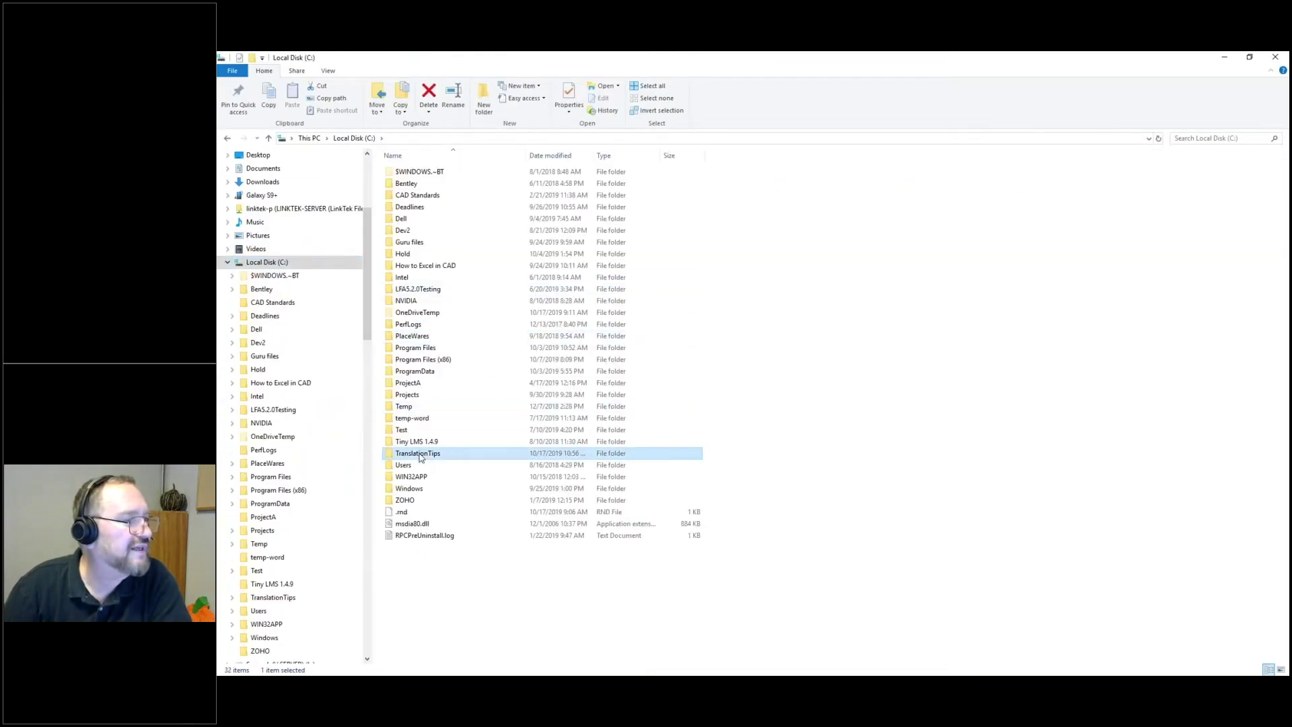
pyautogui.doubleClick(420, 455)
pyautogui.doubleClick(500, 360)
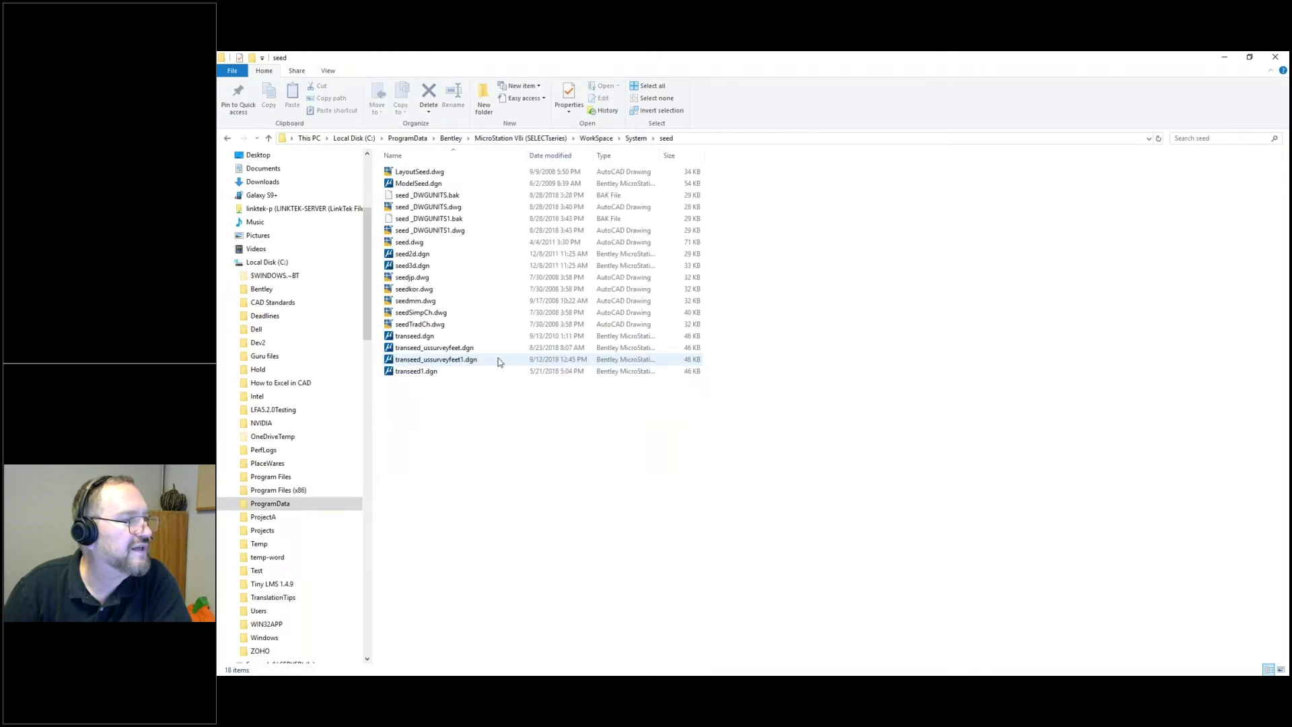
pyautogui.click(703, 141)
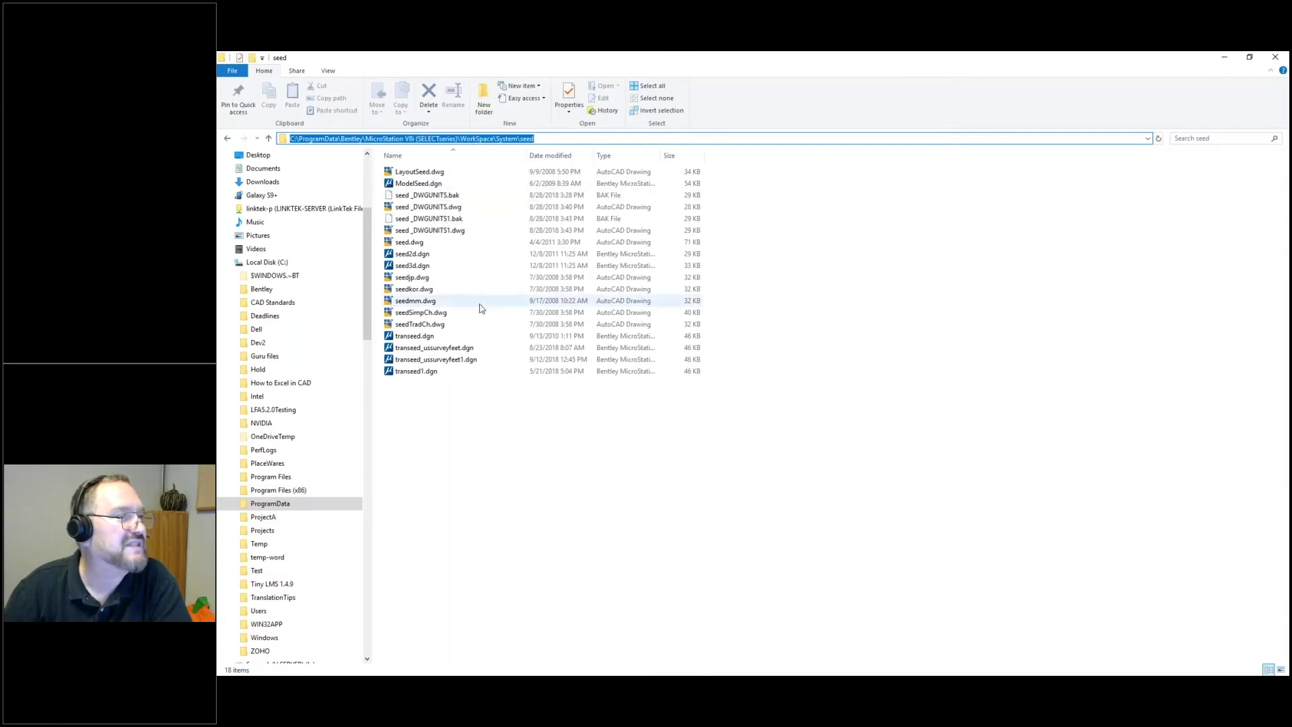
pyautogui.click(422, 343)
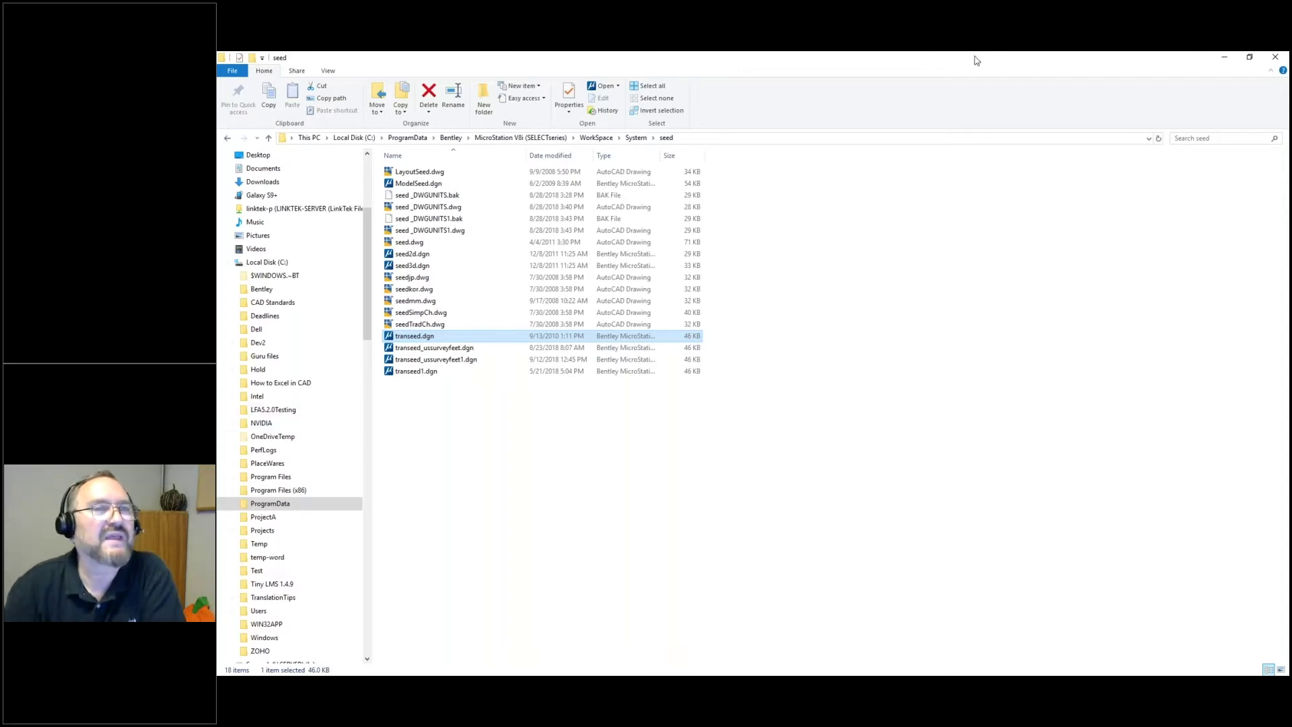
pyautogui.click(1279, 59)
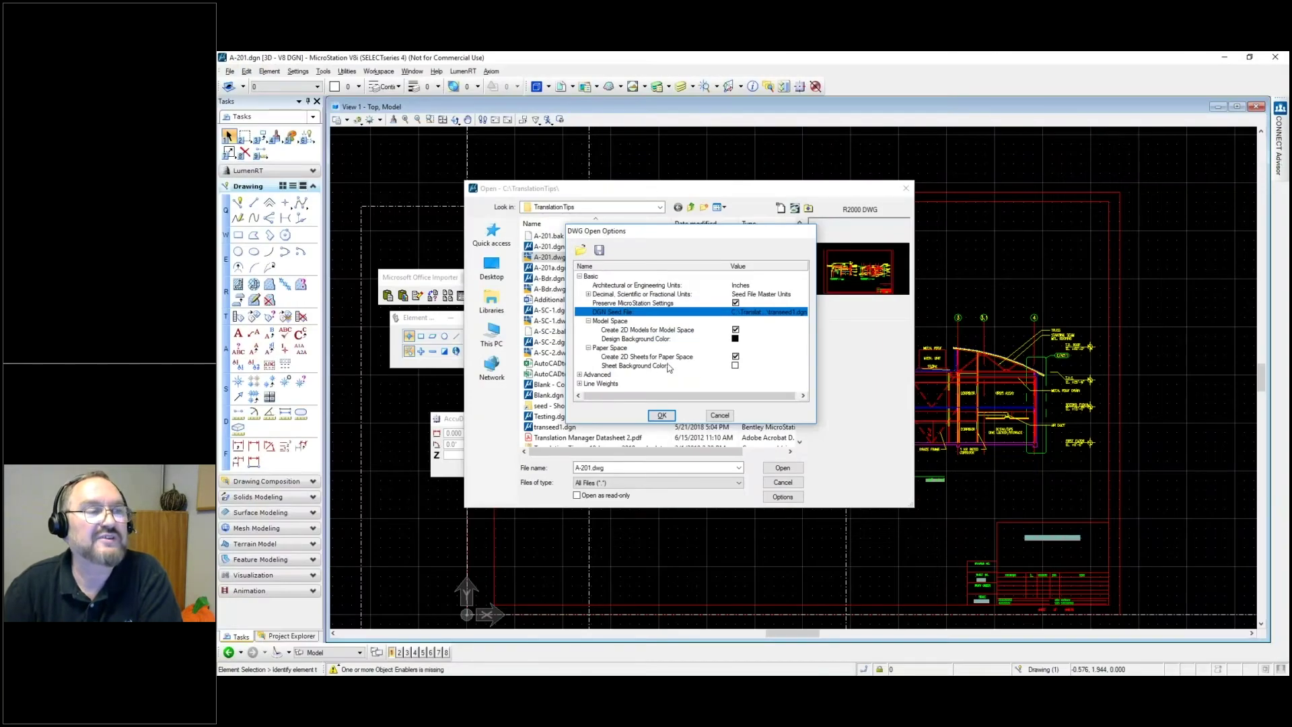
# Step: Choose transeed1.dgn from the TranslationTips folder as the DGN seed file
pyautogui.click(780, 315)
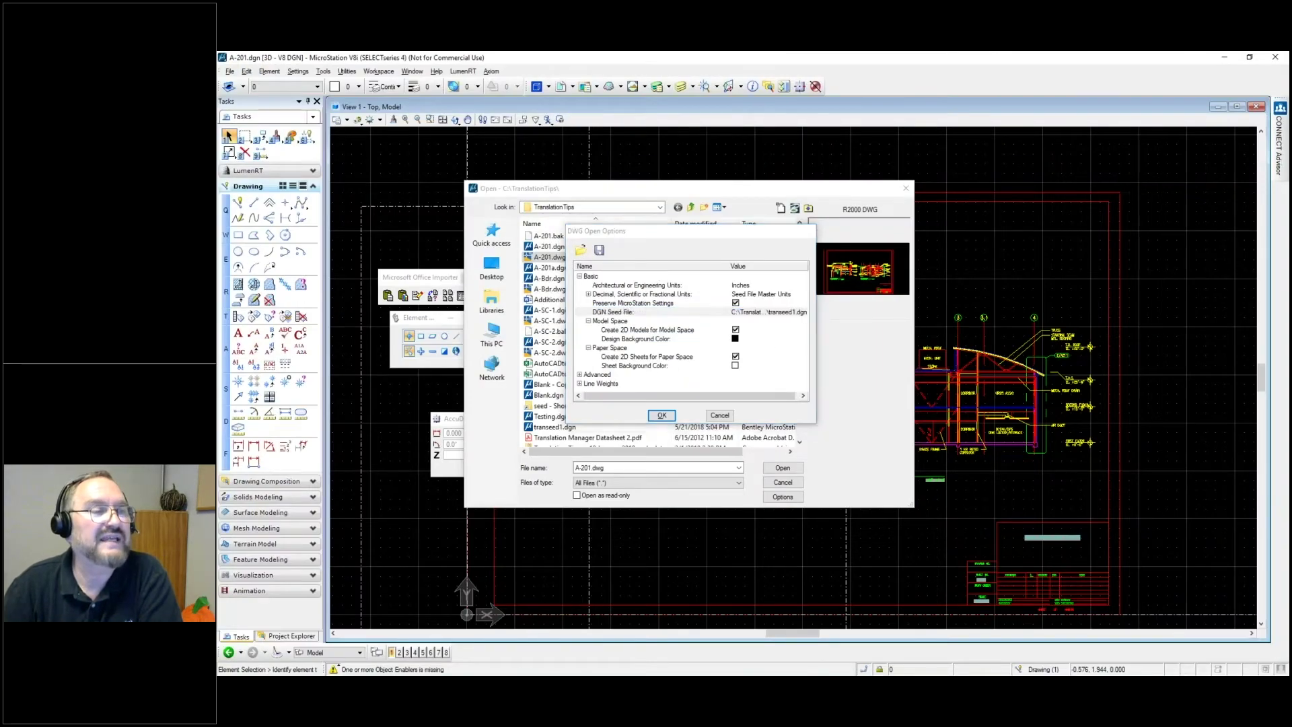
pyautogui.click(802, 312)
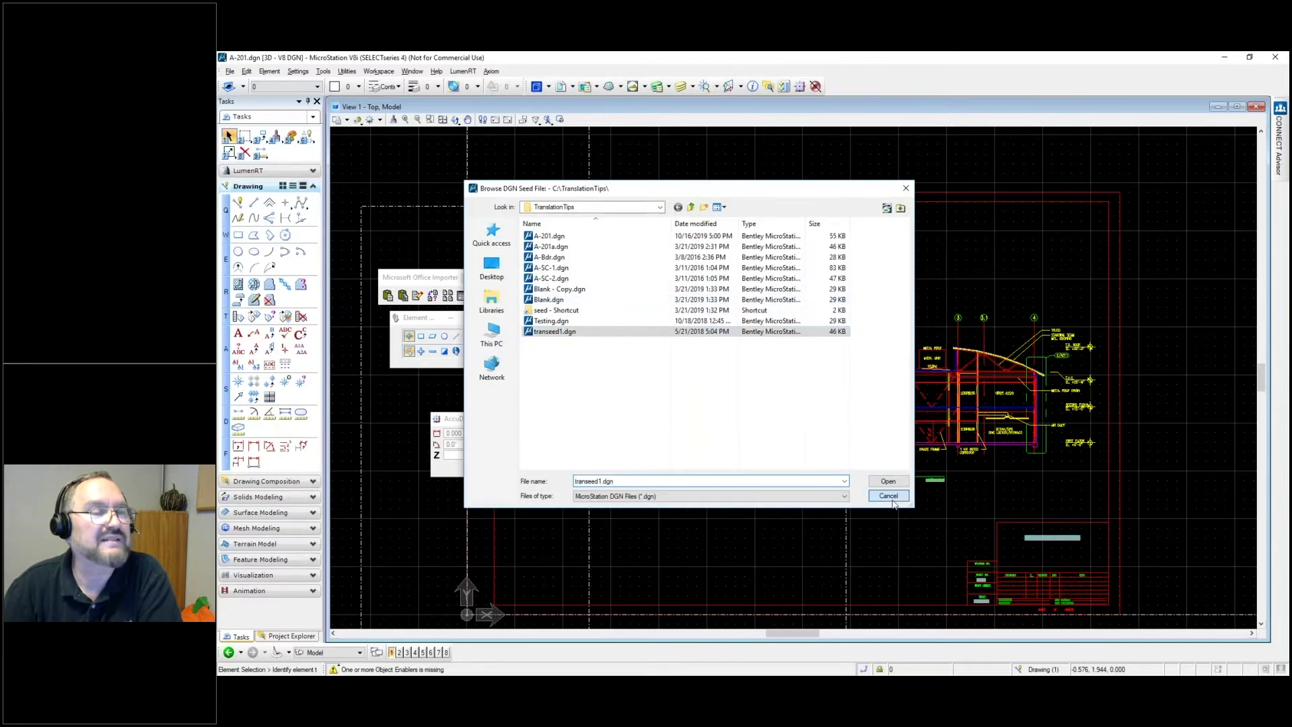
pyautogui.click(889, 481)
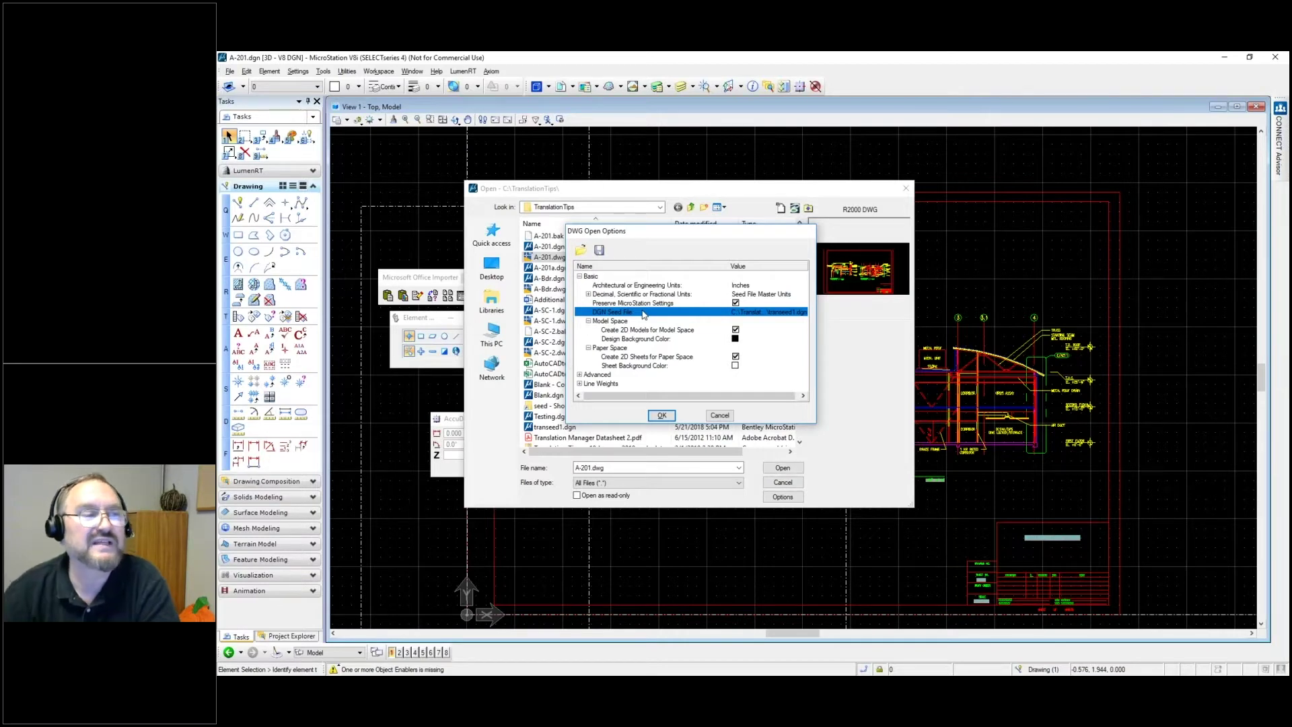
# Step: Try turning off 2D model creation for model space, and examine the Advanced settings and the Default Line Weight choices
pyautogui.click(735, 329)
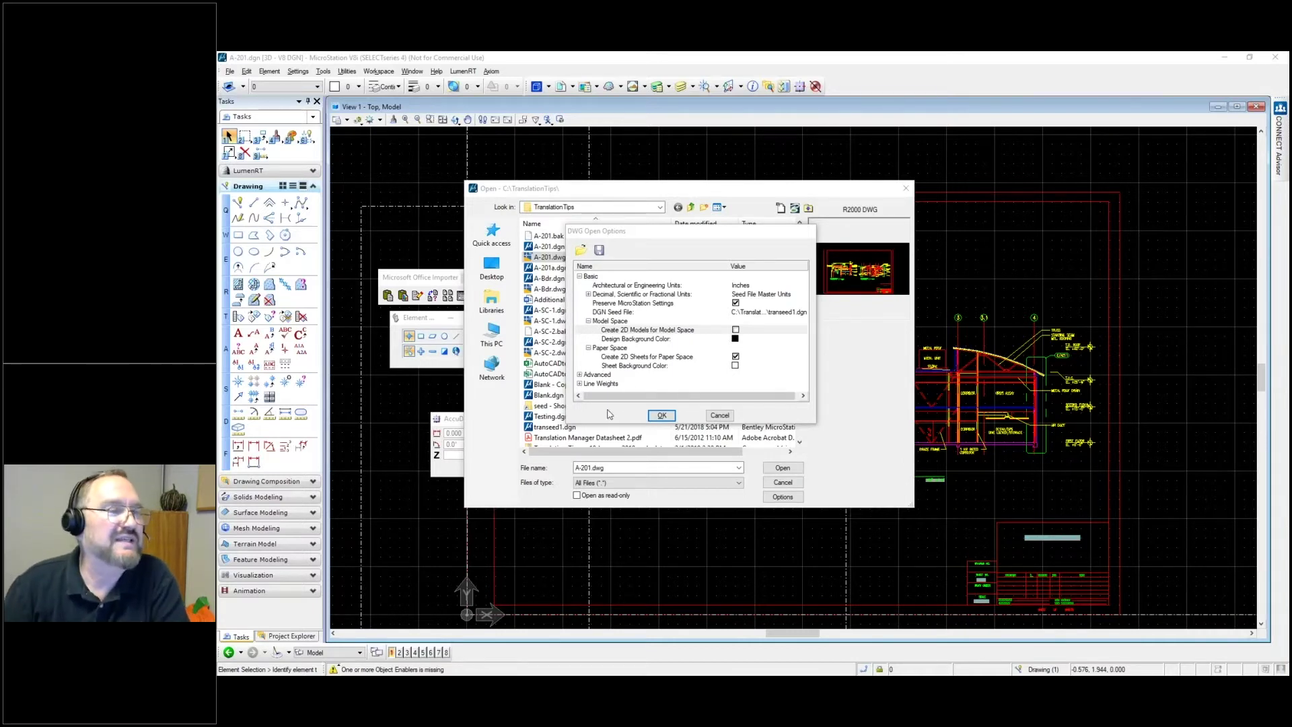
pyautogui.click(579, 375)
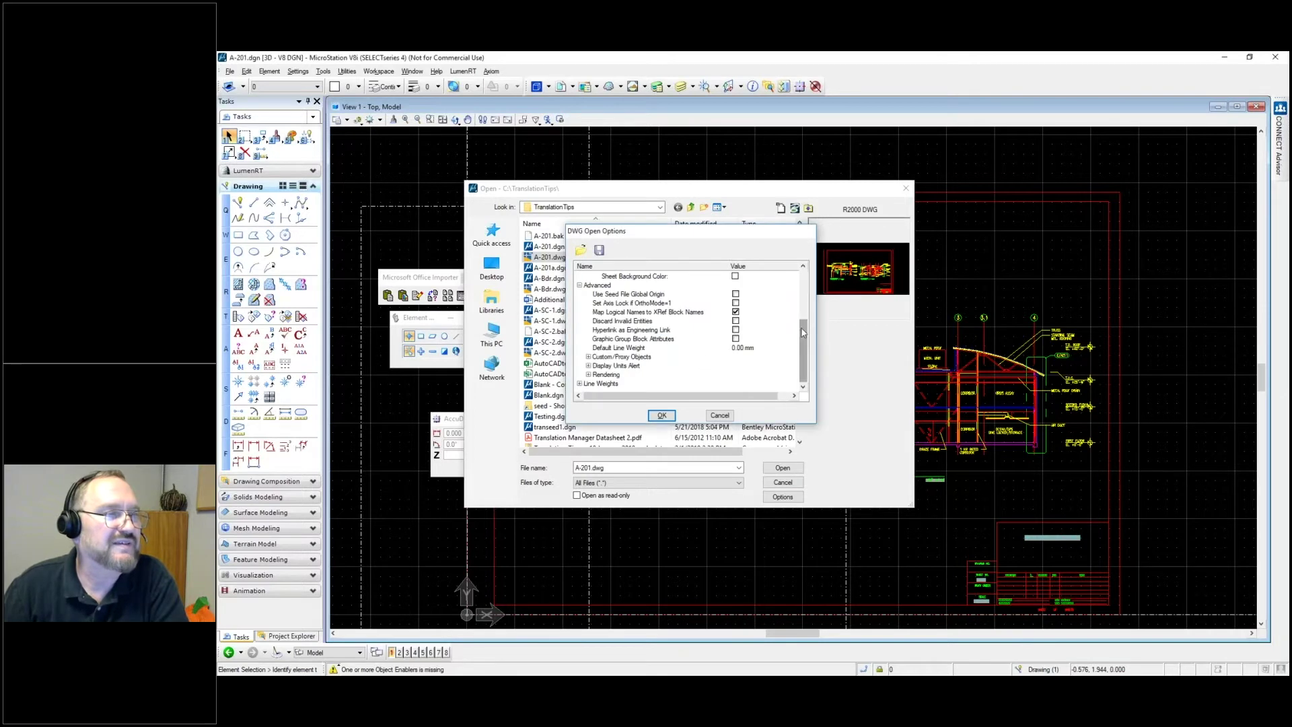
pyautogui.click(798, 349)
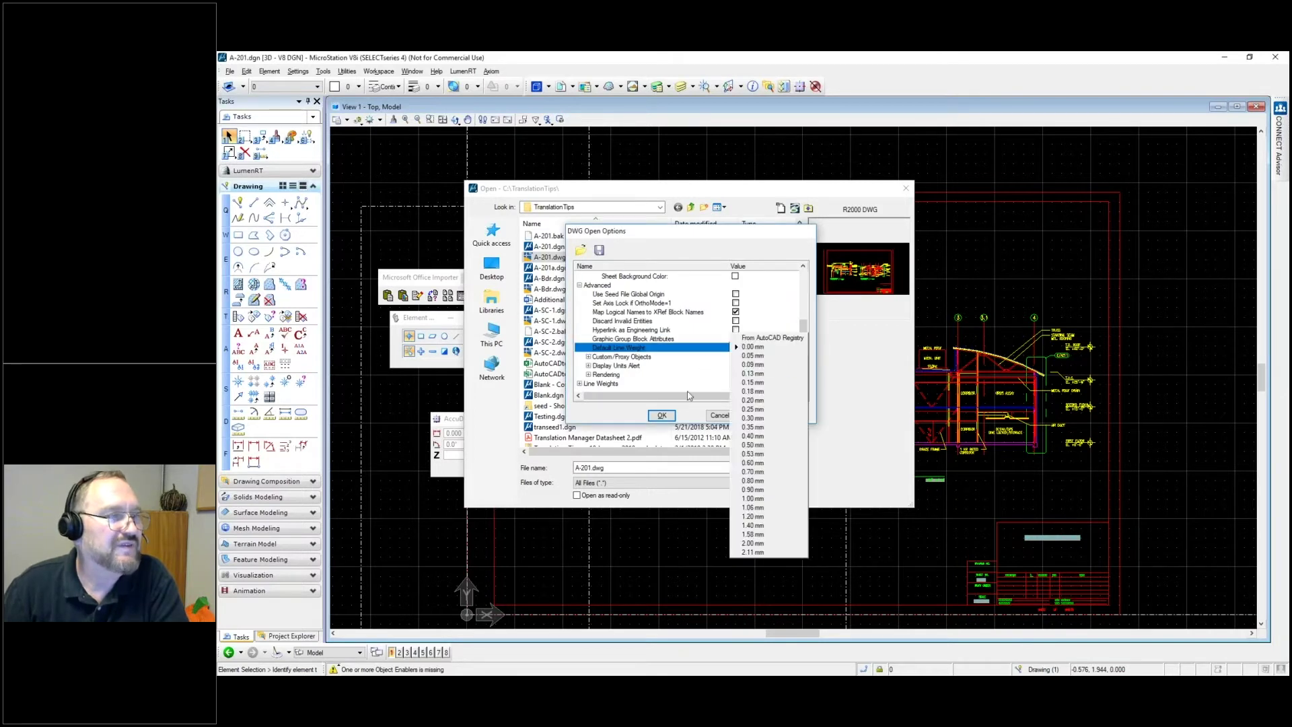
pyautogui.click(623, 406)
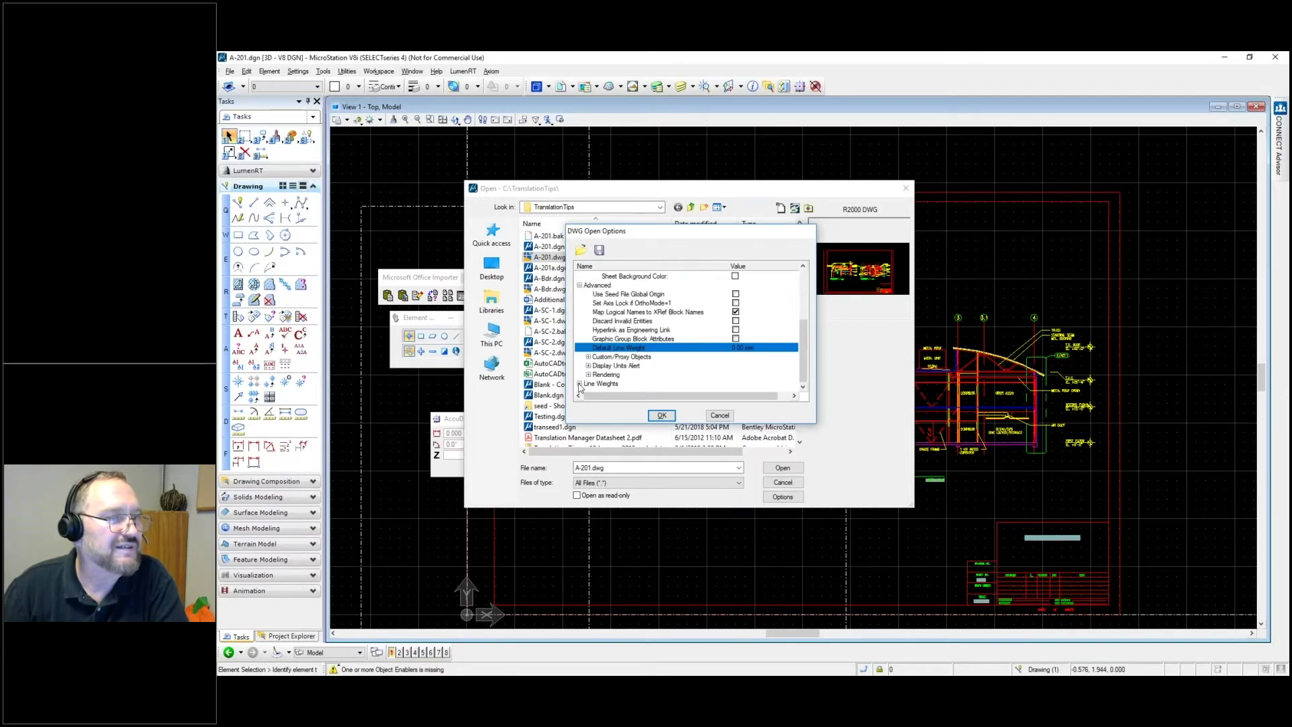
# Step: Examine the DGN-to-DWG line weight mapping and the Basic and Advanced settings in the DWG open options
pyautogui.click(579, 383)
pyautogui.moveTo(803, 328)
pyautogui.mouseDown()
pyautogui.moveTo(803, 384)
pyautogui.moveTo(804, 307)
pyautogui.mouseUp()
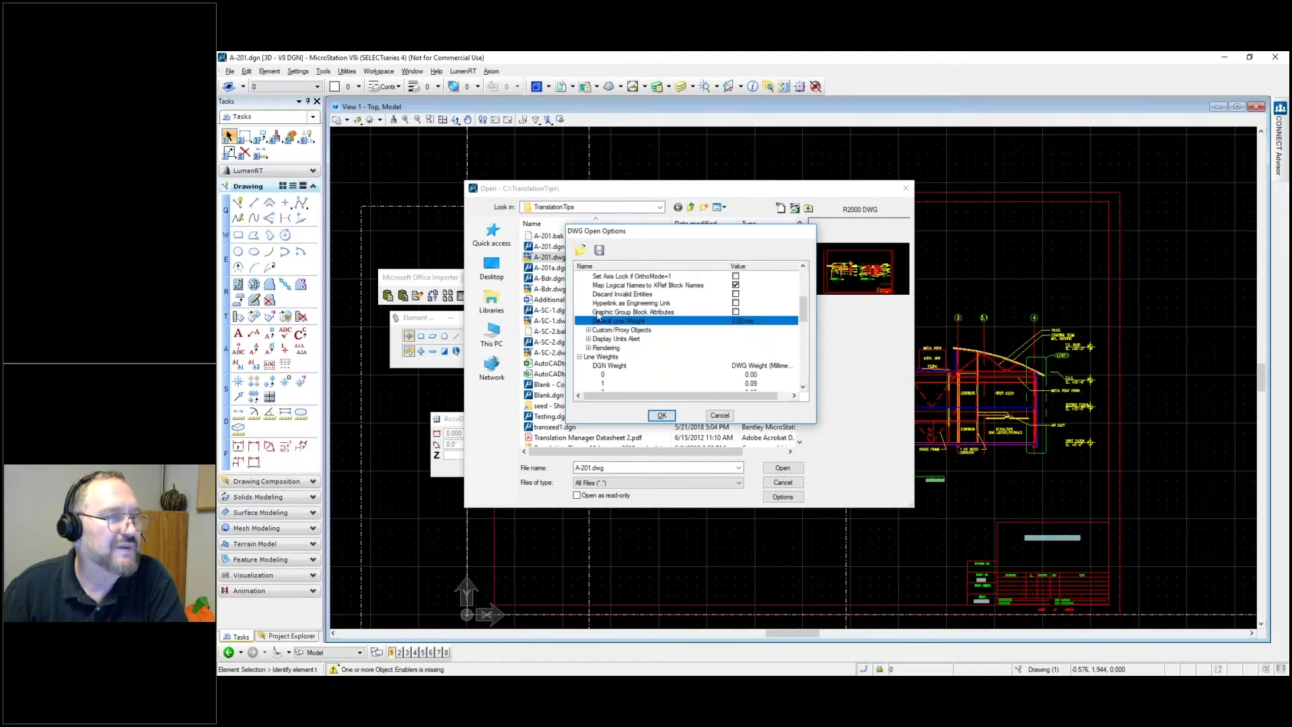
pyautogui.moveTo(804, 311); pyautogui.dragTo(805, 281)
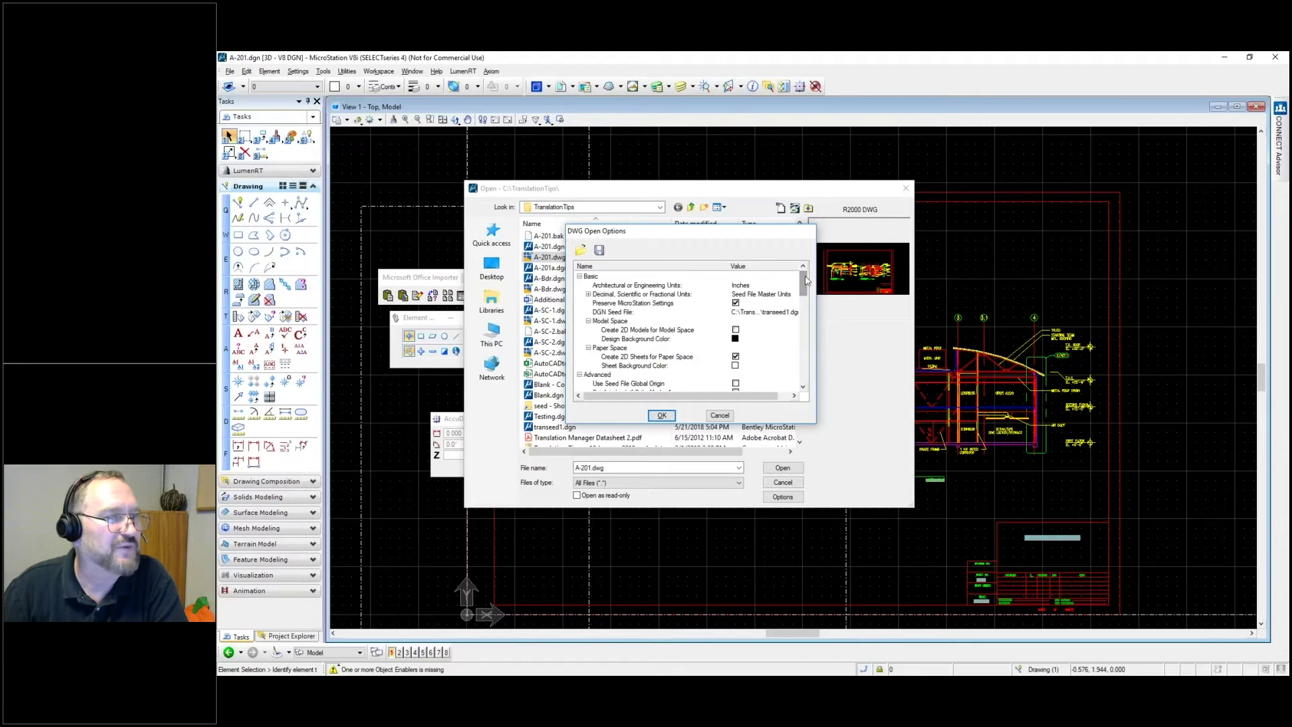
pyautogui.scroll(-2, 614, 358)
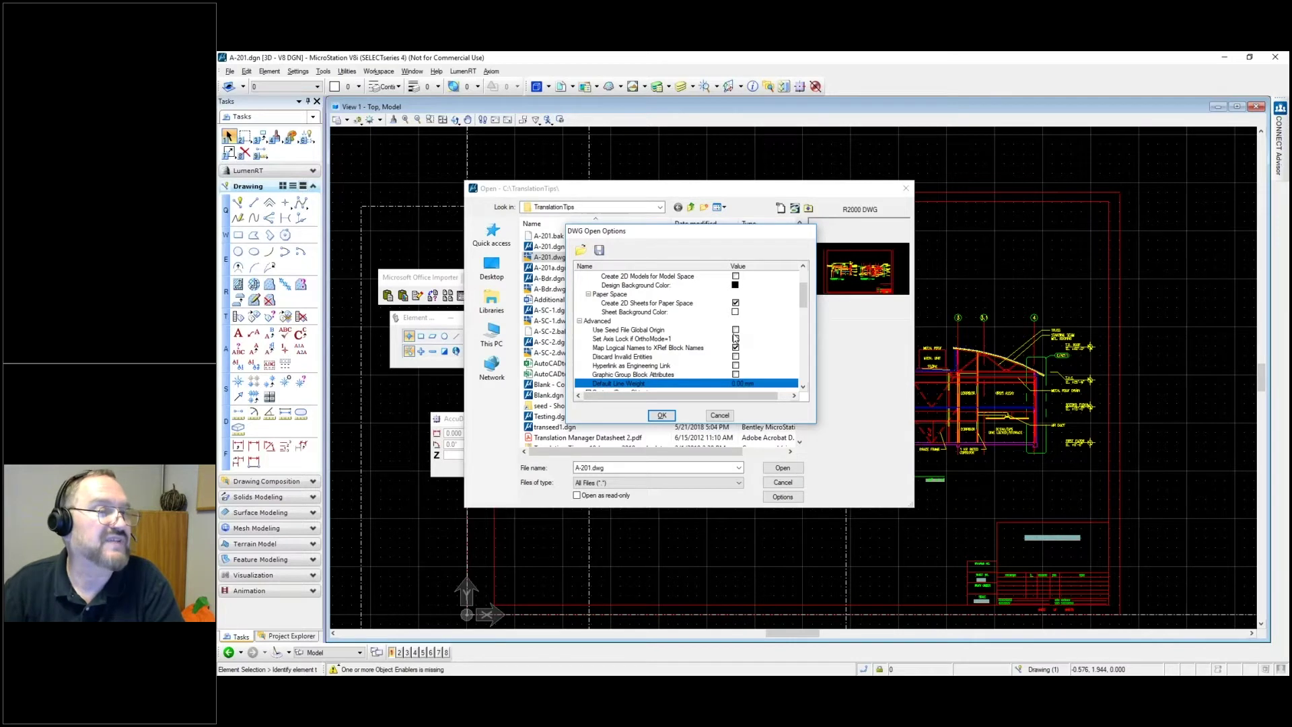
# Step: Try Use Seed File Global Origin on and off, and cancel both the DWG options and the file opening
pyautogui.click(735, 331)
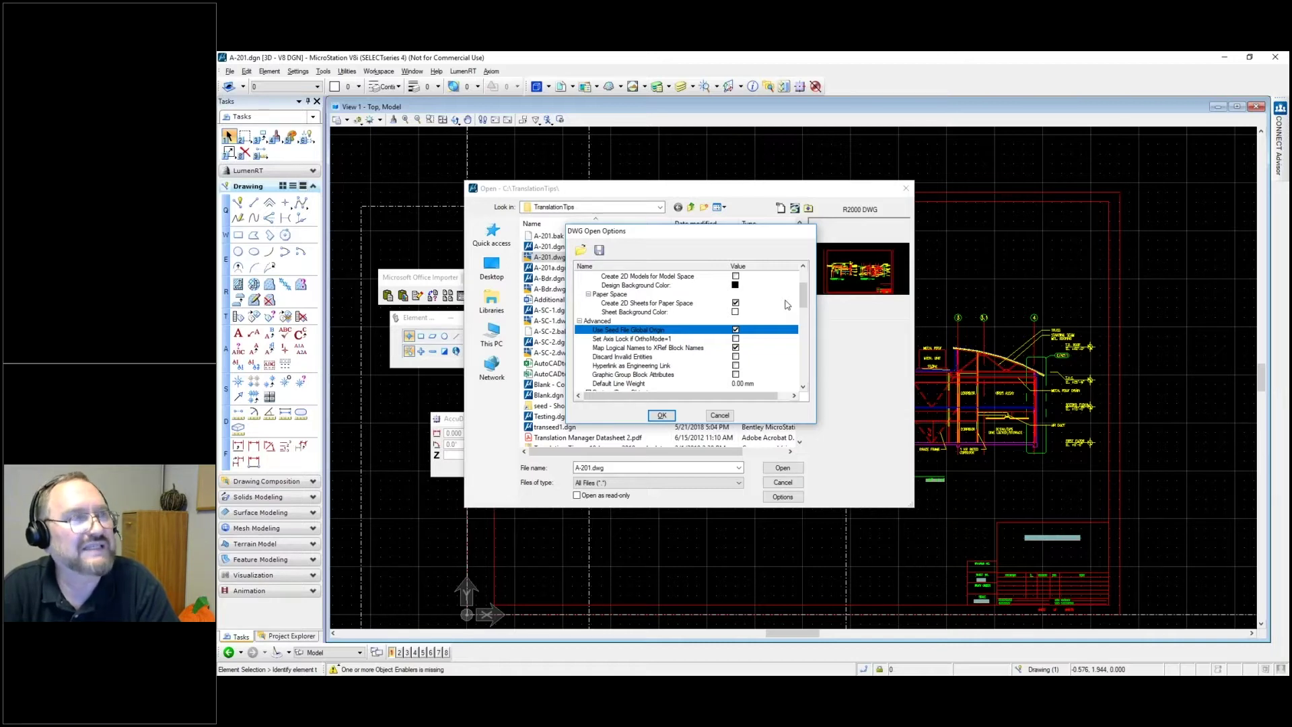
pyautogui.click(736, 330)
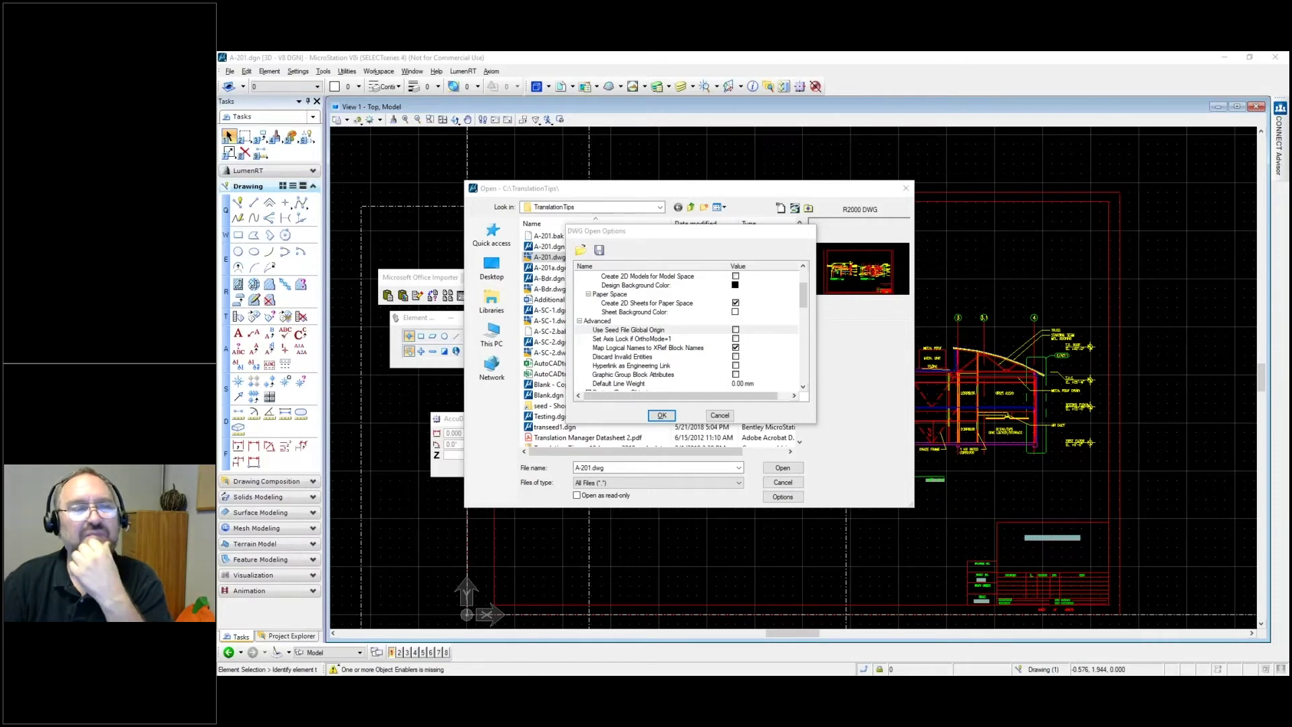
pyautogui.click(726, 416)
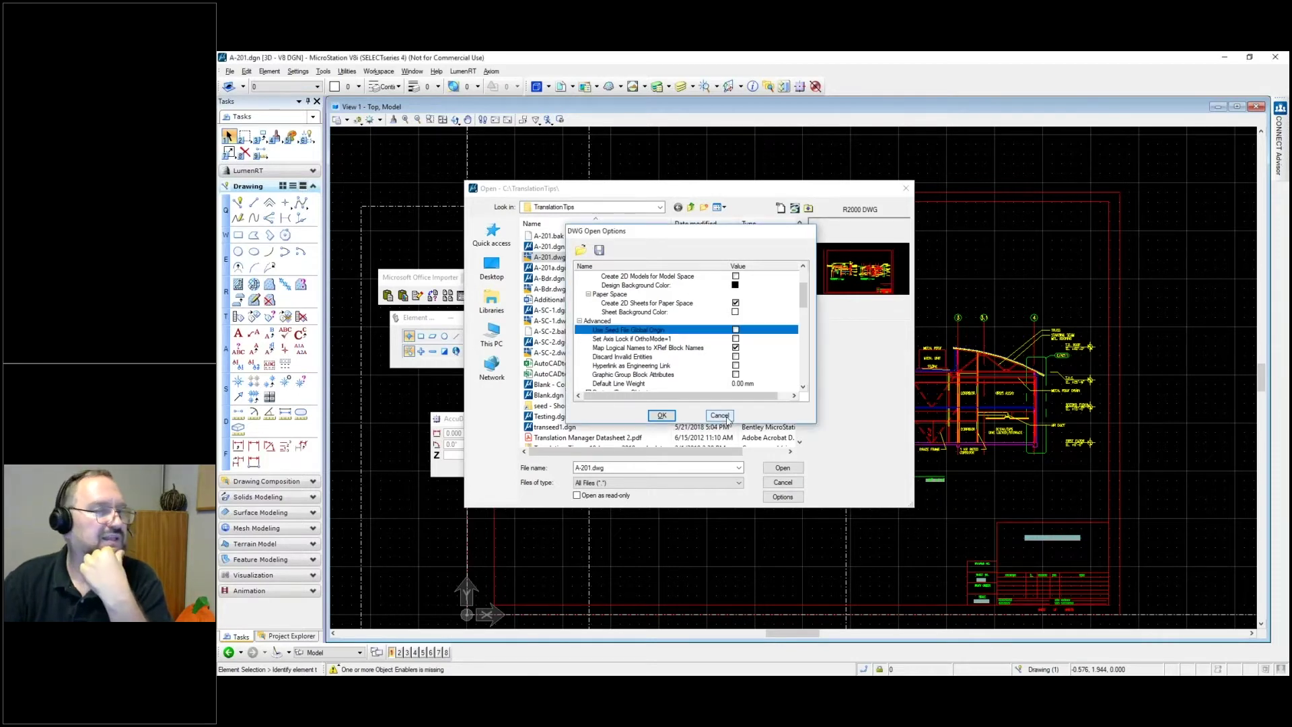
pyautogui.click(800, 484)
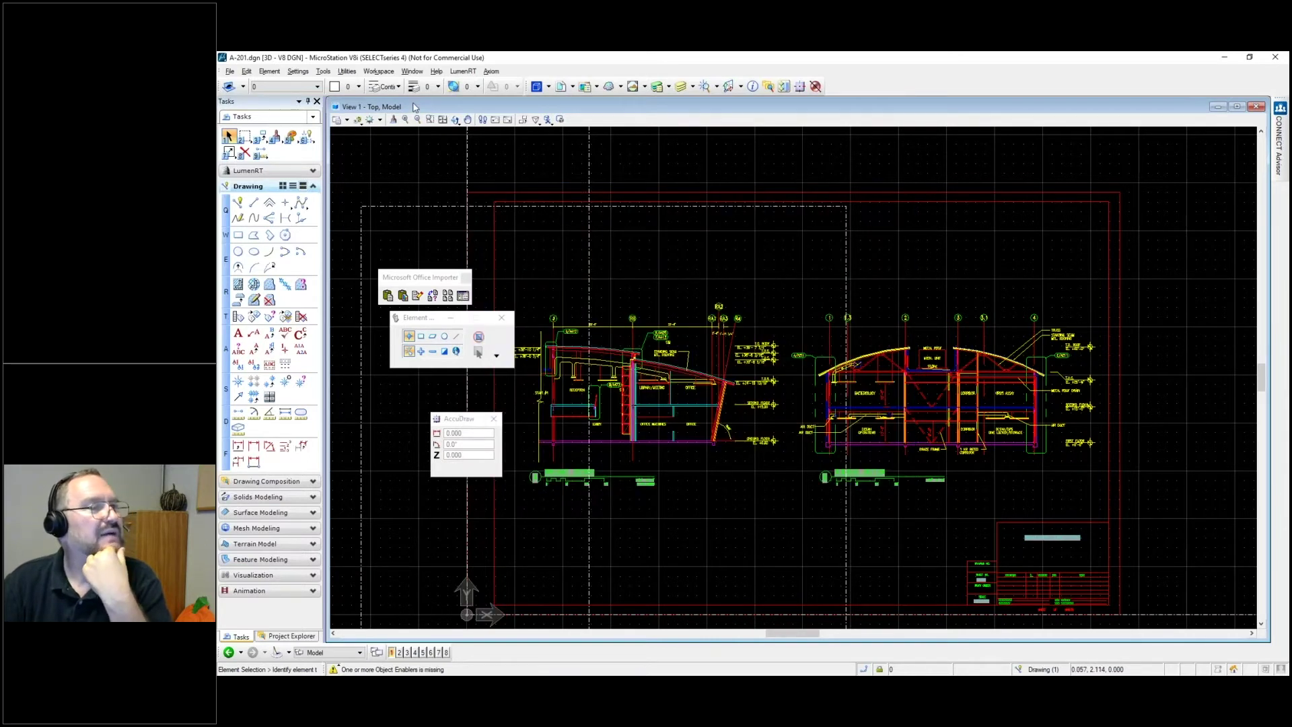
# Step: Open A-201.dgn from the TranslationTips folder
pyautogui.click(229, 71)
pyautogui.click(229, 71)
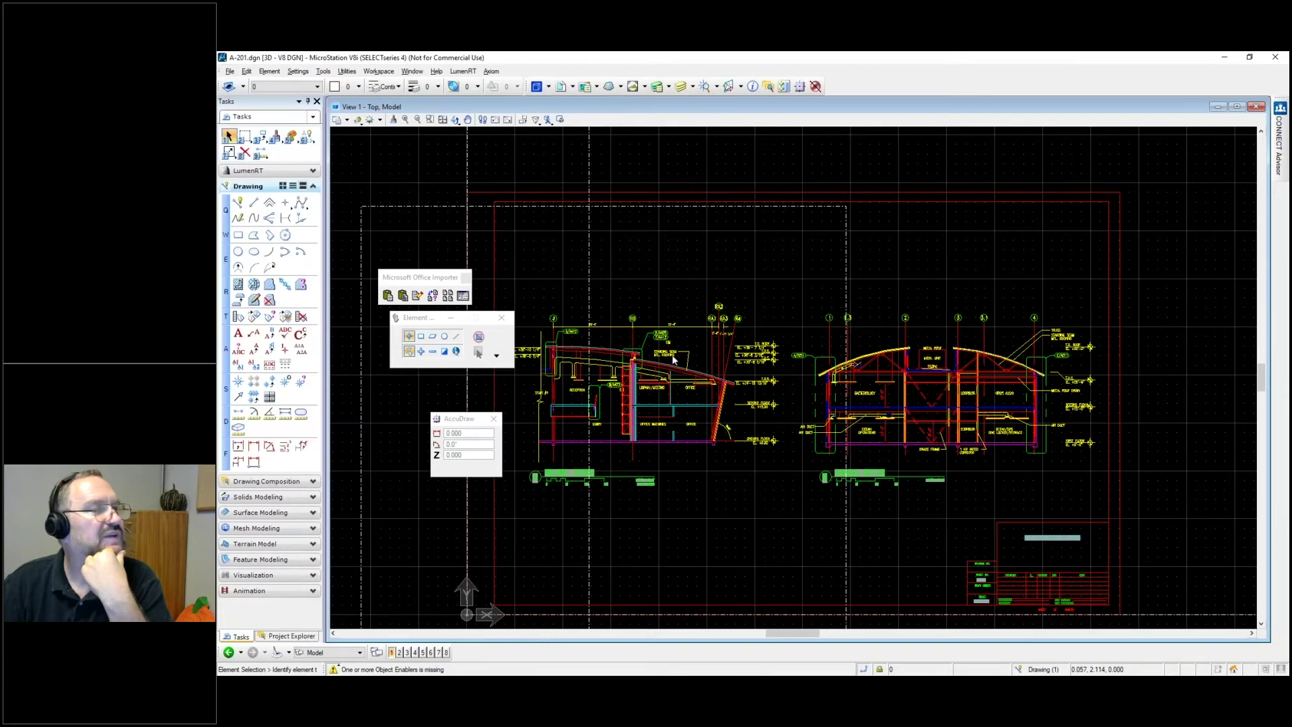
pyautogui.hotkey('ctrl', 'o')
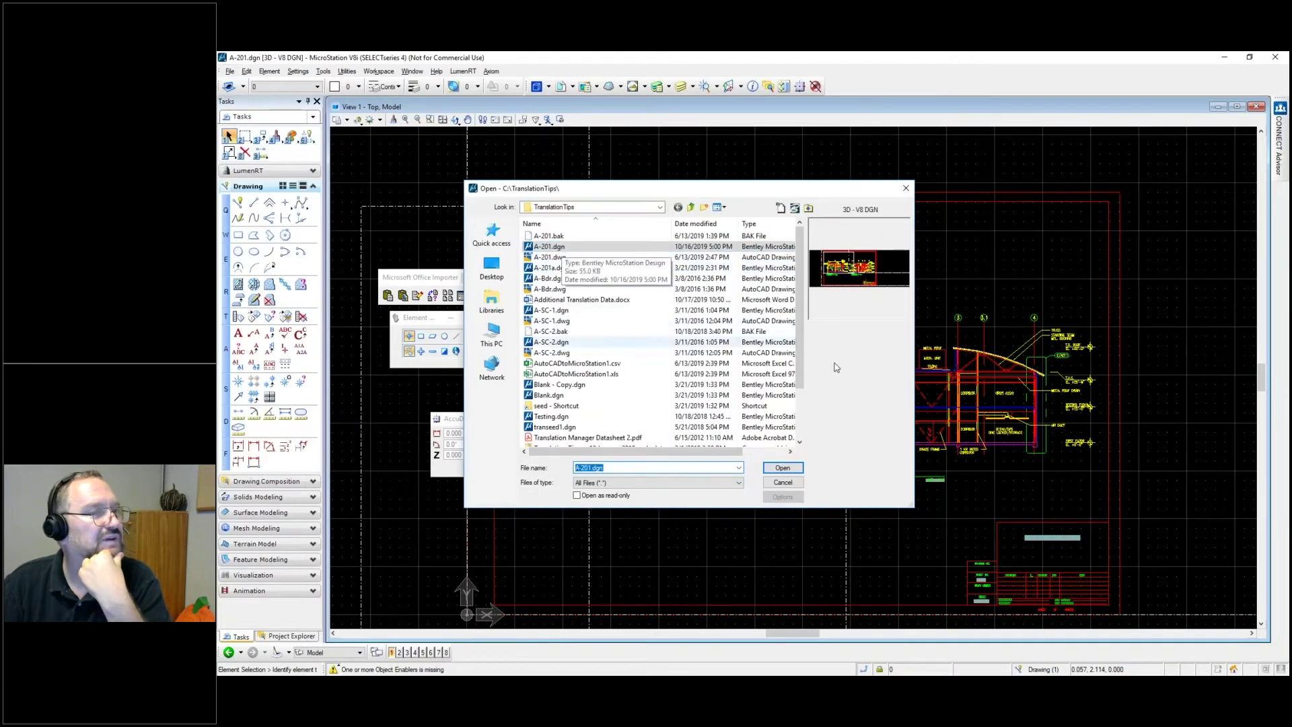
pyautogui.click(783, 467)
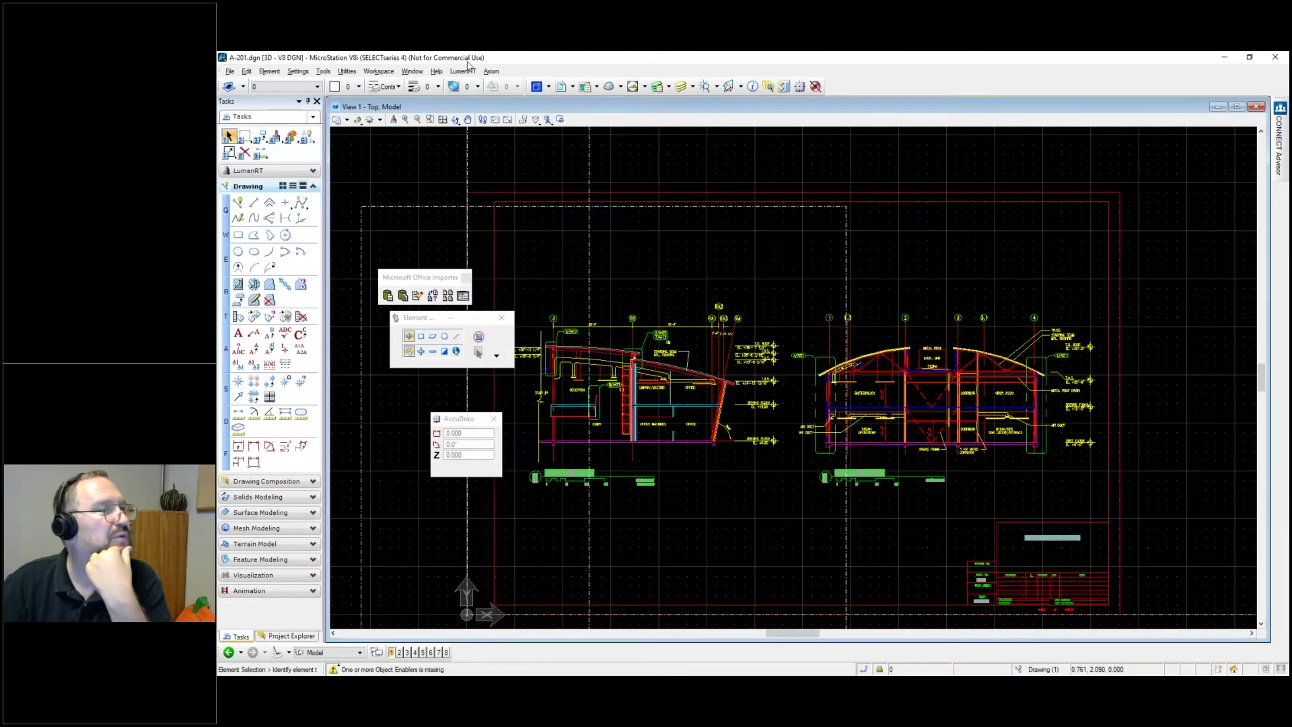
# Step: Examine the list of line weights available as the active weight
pyautogui.click(425, 88)
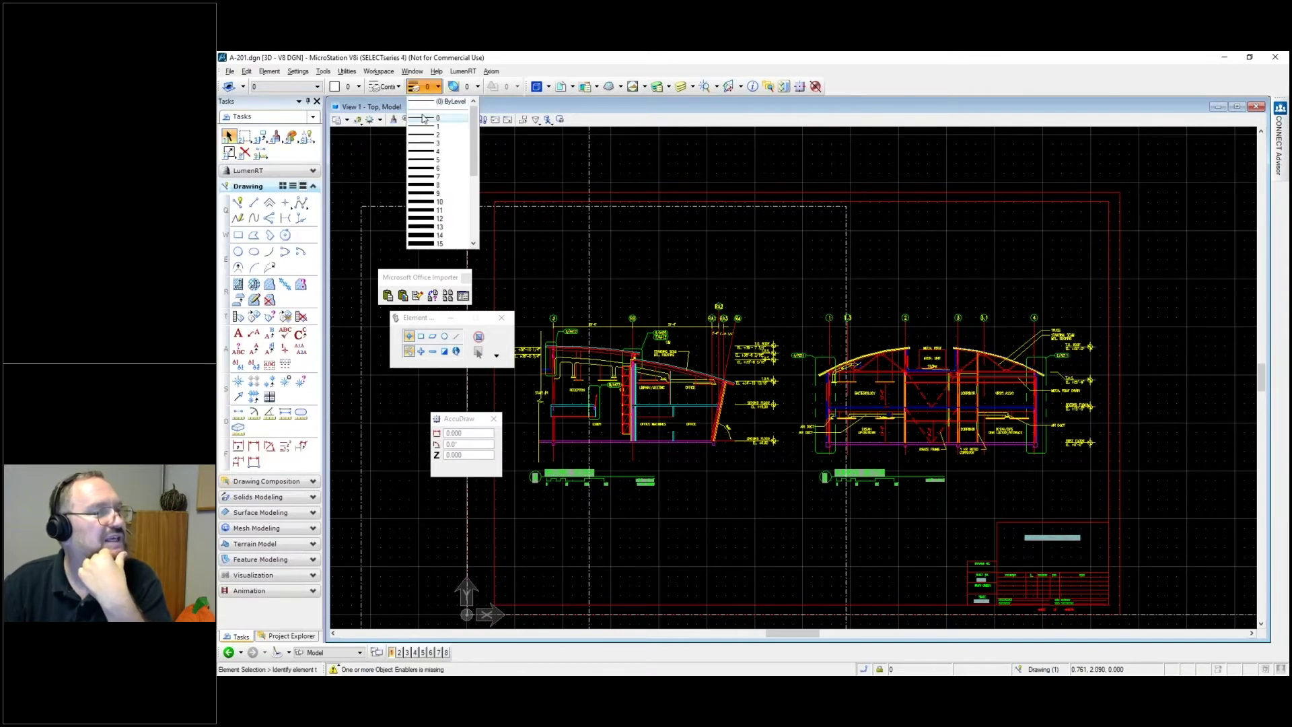
pyautogui.moveTo(478, 163)
pyautogui.mouseDown()
pyautogui.moveTo(475, 178)
pyautogui.moveTo(479, 151)
pyautogui.mouseUp()
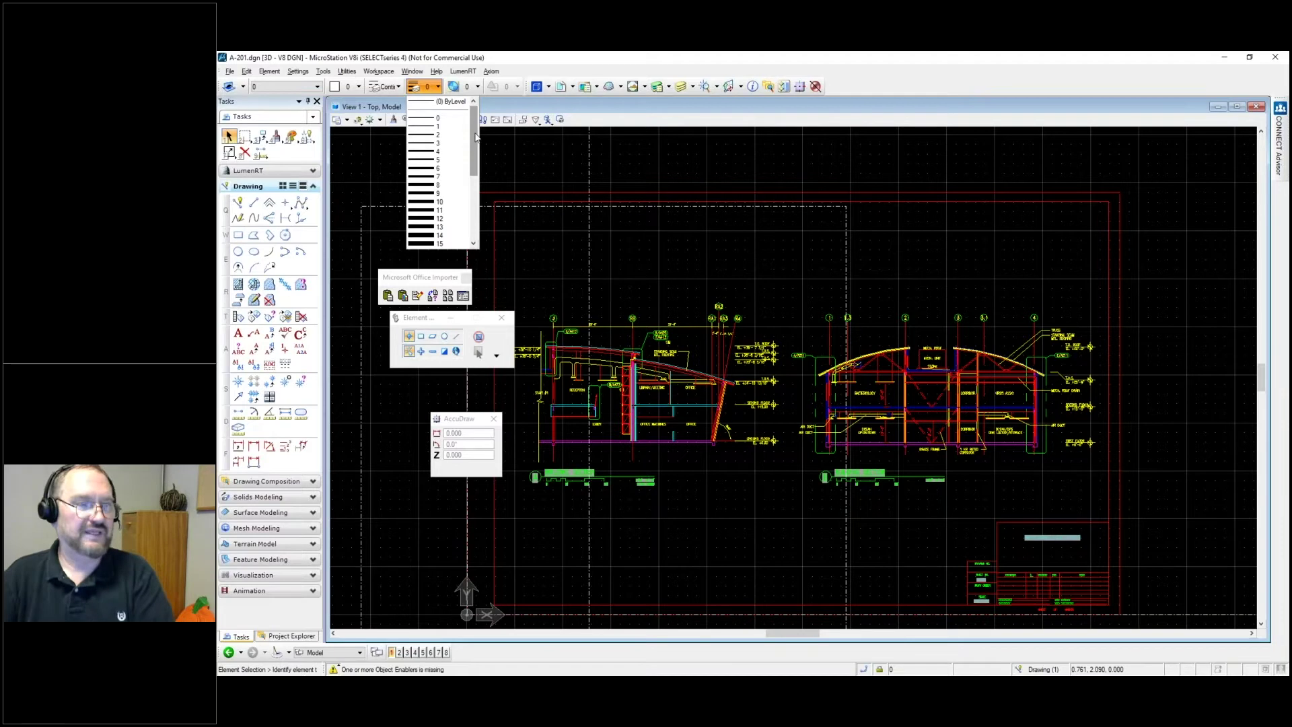
pyautogui.click(228, 72)
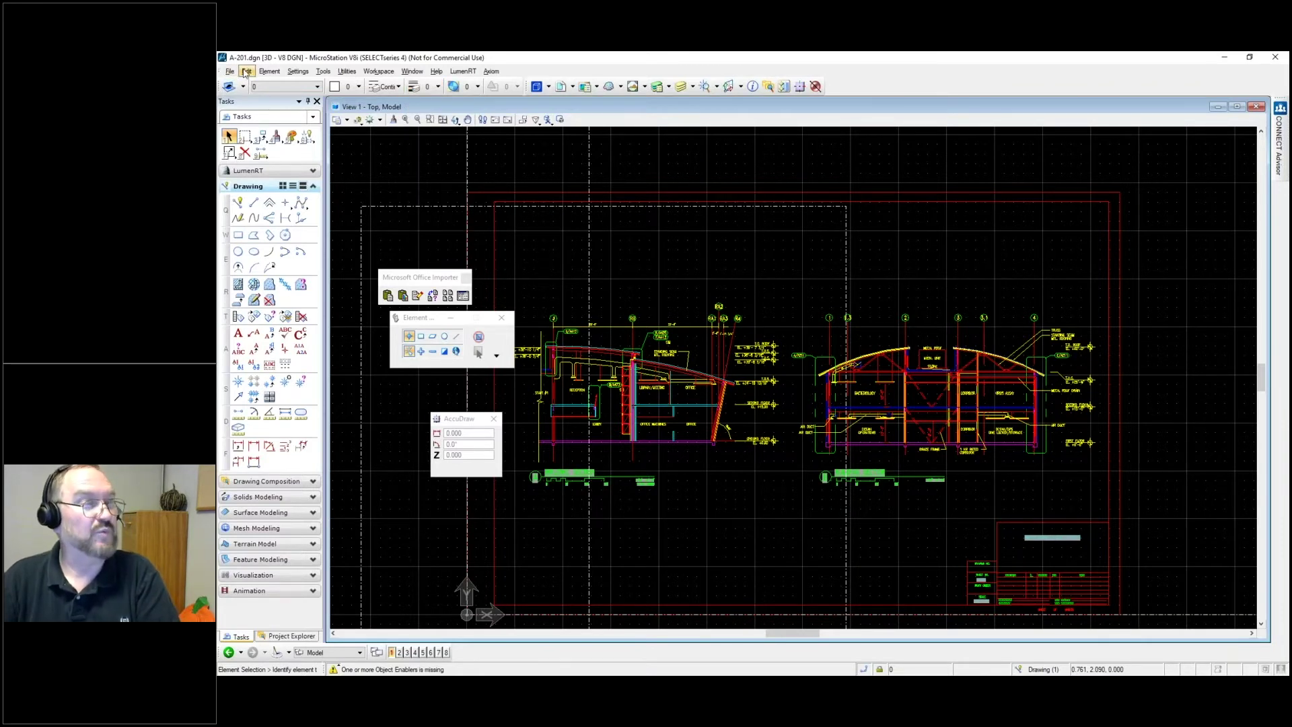
# Step: Prepare to save the drawing as A-201.dwg in Autodesk DWG format and bring up the DWG/DXF save options
pyautogui.click(231, 73)
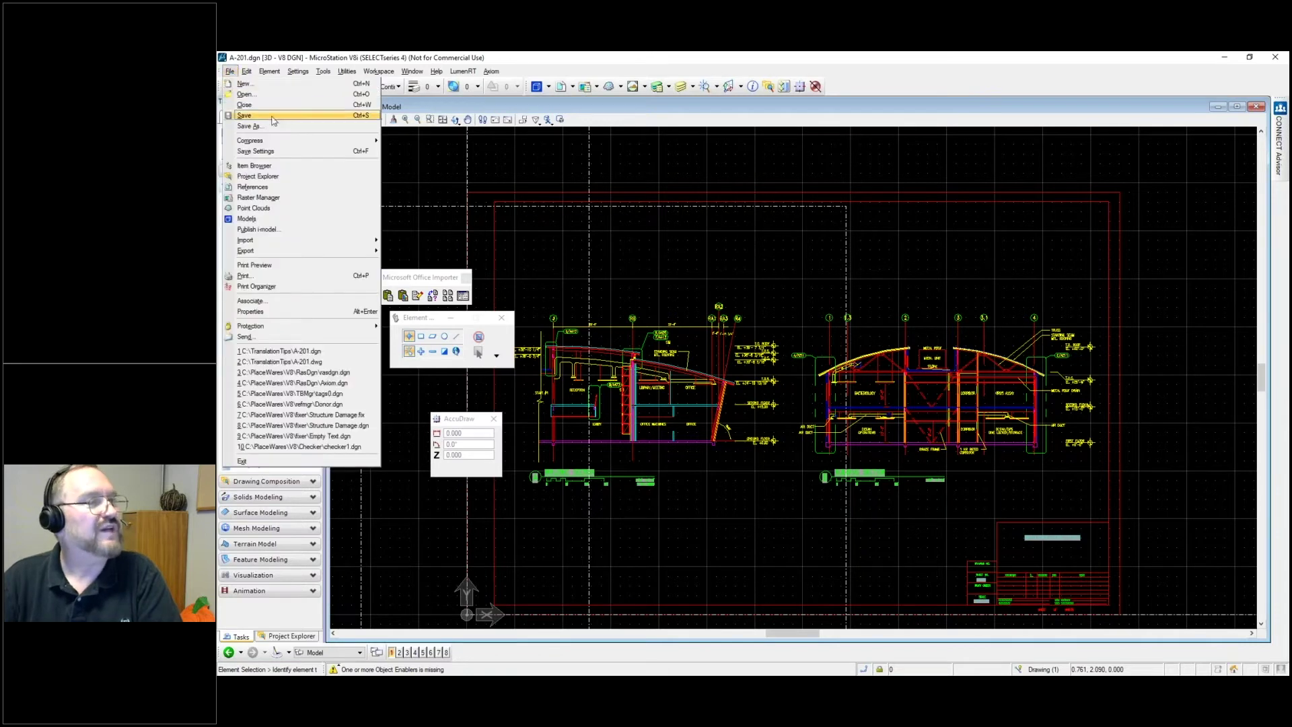
pyautogui.click(246, 128)
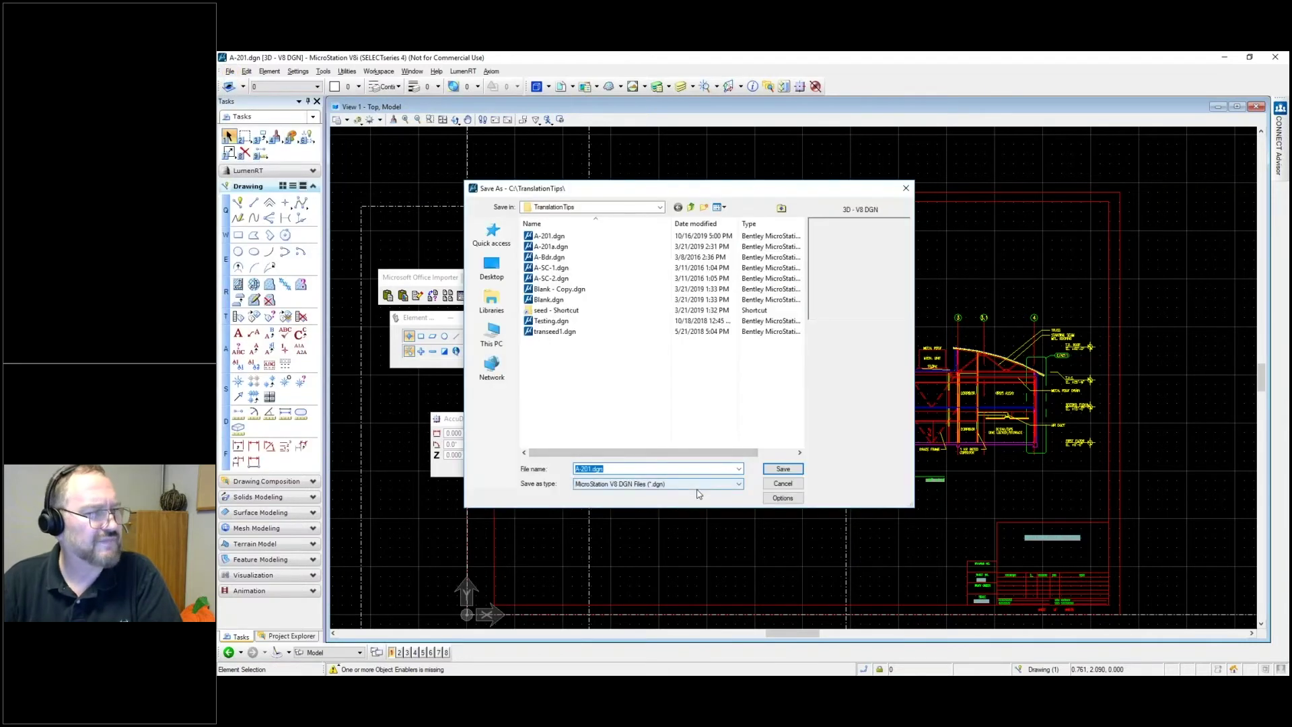
pyautogui.click(700, 484)
pyautogui.click(683, 510)
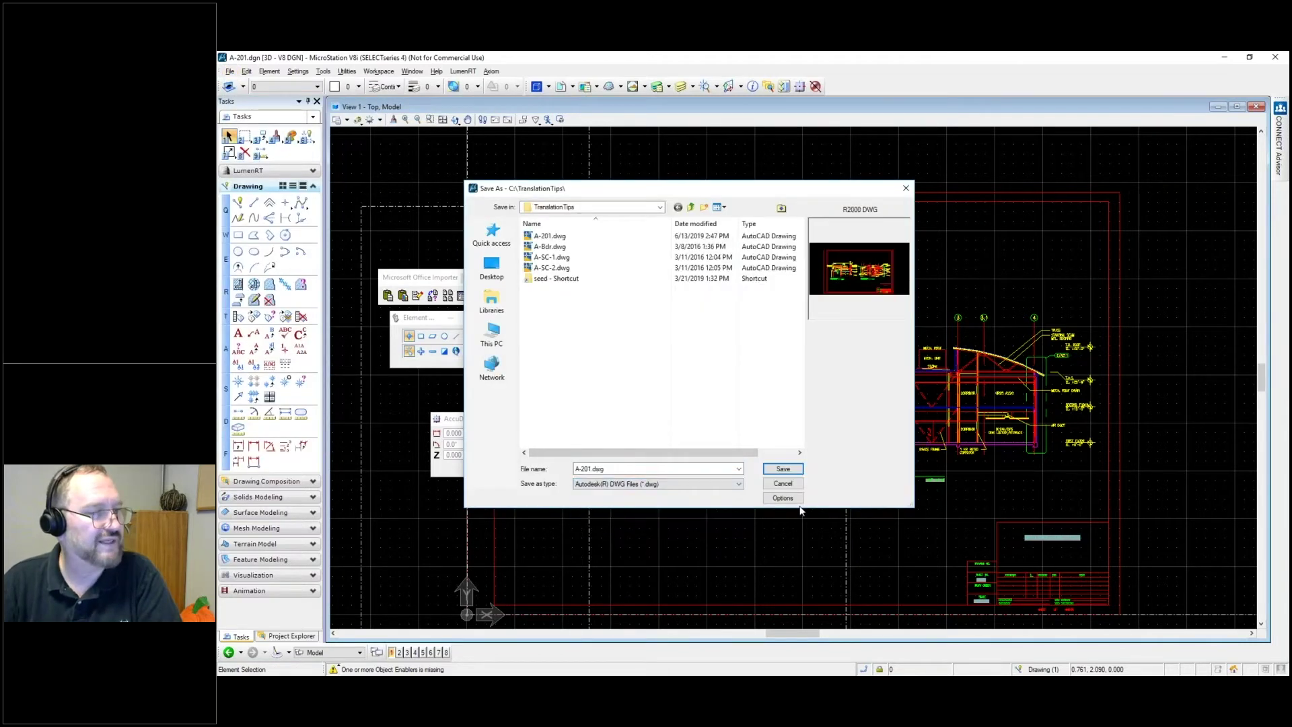
pyautogui.click(782, 498)
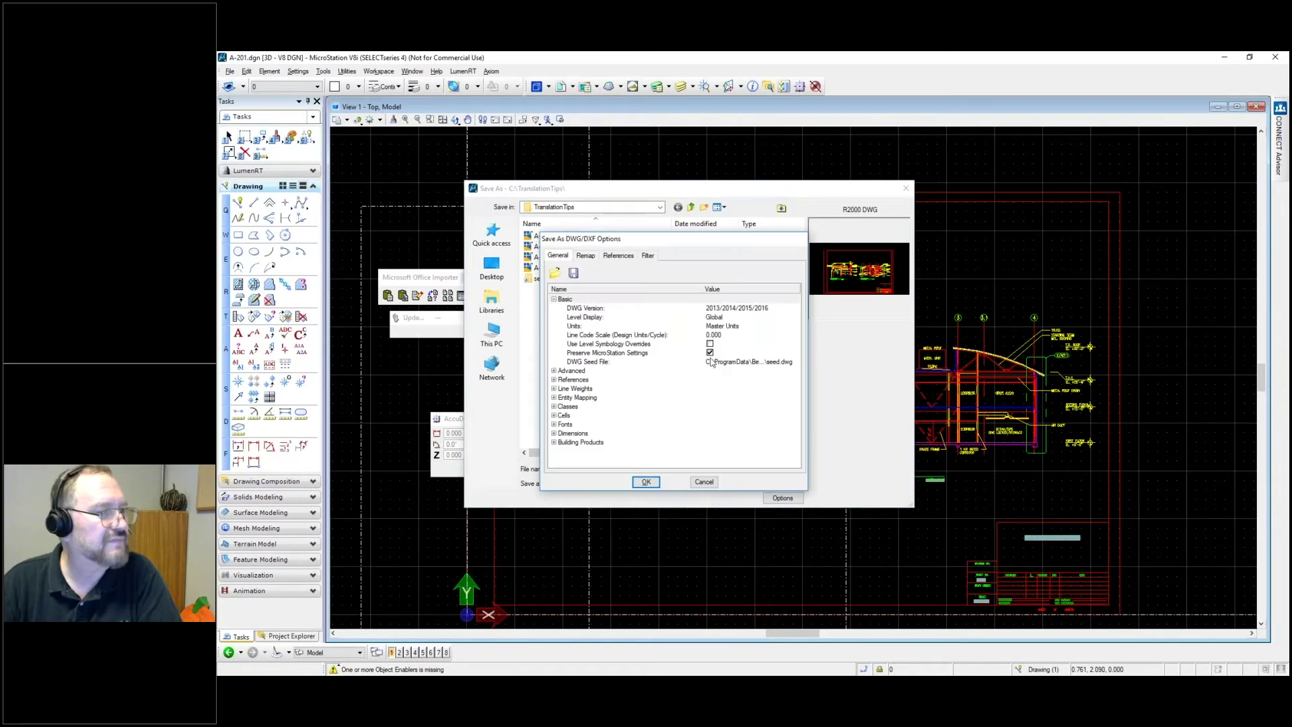
# Step: Examine the Advanced save settings and the mapping of DGN line weights to DWG weights in millimetres
pyautogui.click(554, 371)
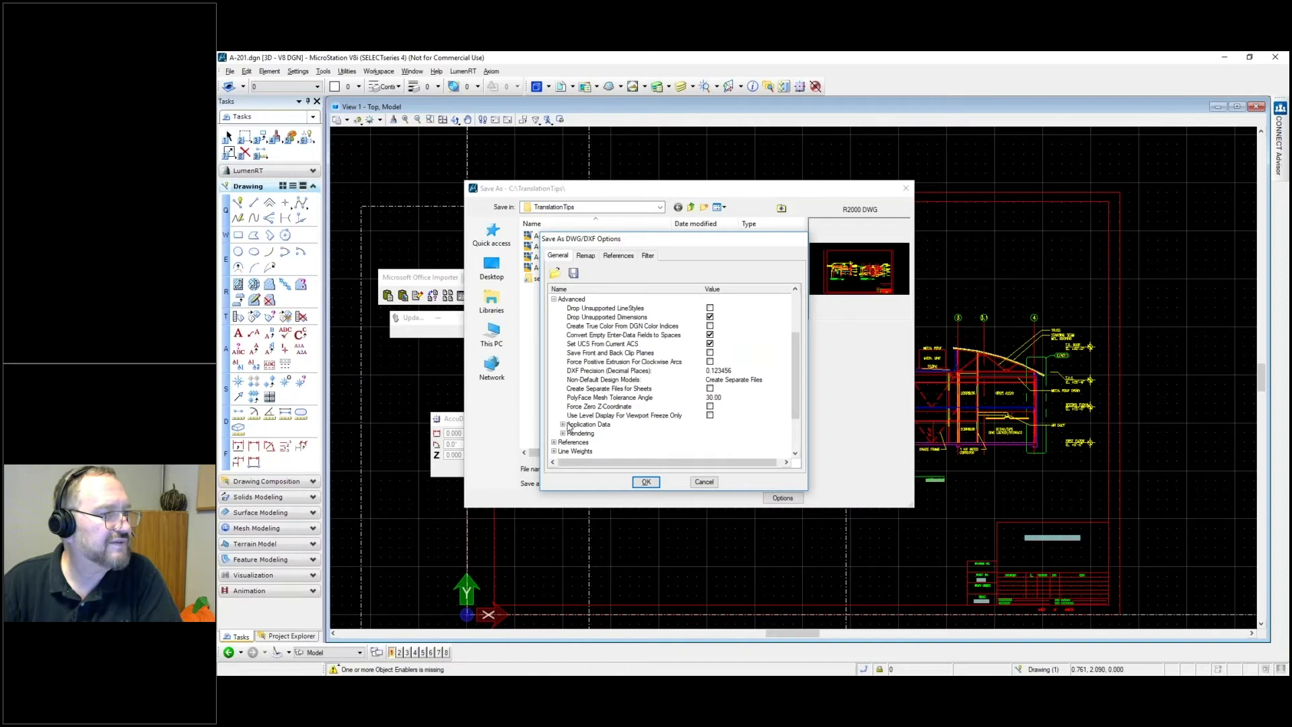
pyautogui.scroll(-5, 572, 426)
pyautogui.click(554, 397)
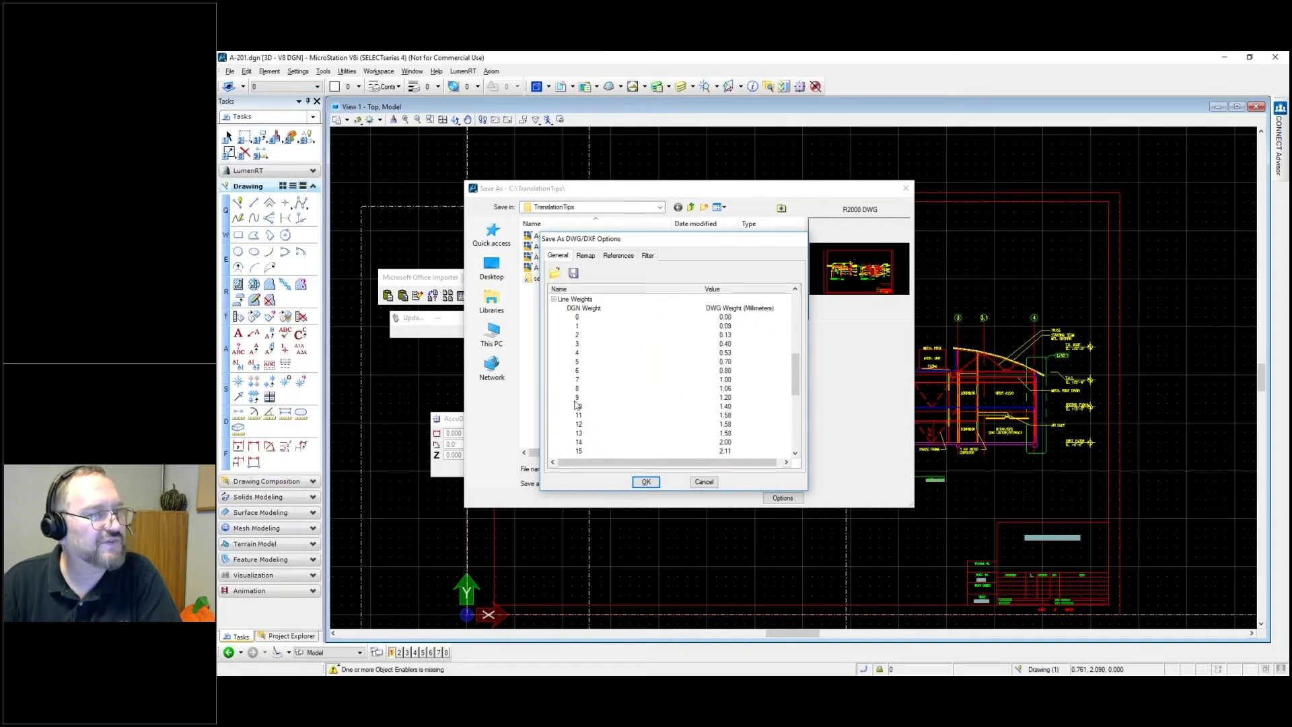
pyautogui.click(797, 449)
pyautogui.moveTo(797, 425); pyautogui.dragTo(799, 388)
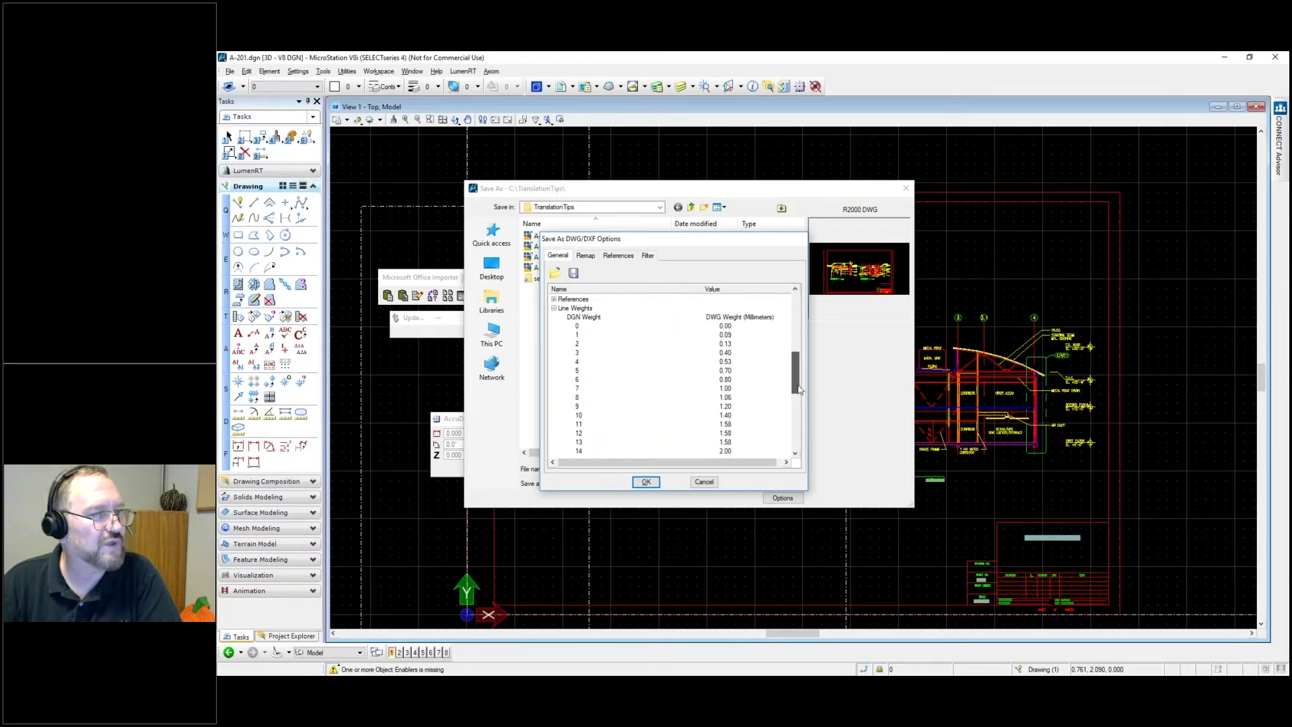
# Step: Try mapping DGN weight 0 to a 0.15 mm DWG weight, review the other weights, and cancel the options and the save
pyautogui.click(725, 326)
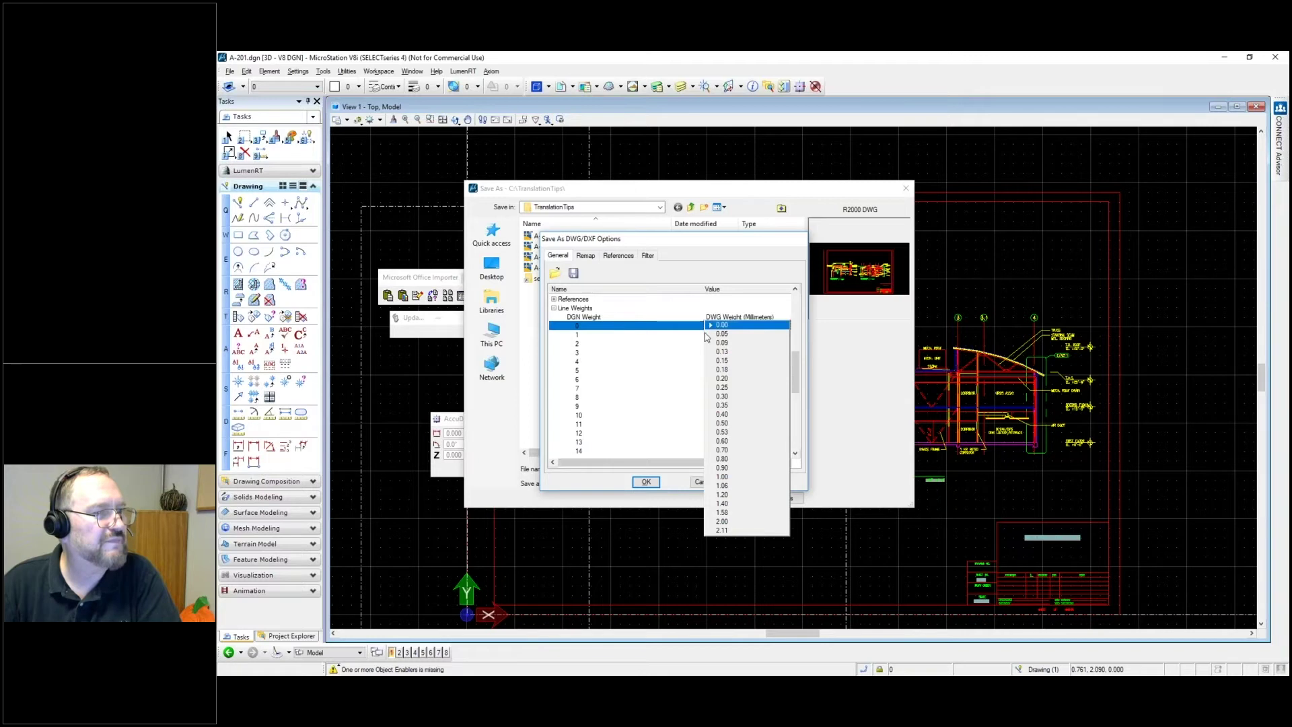
pyautogui.click(724, 361)
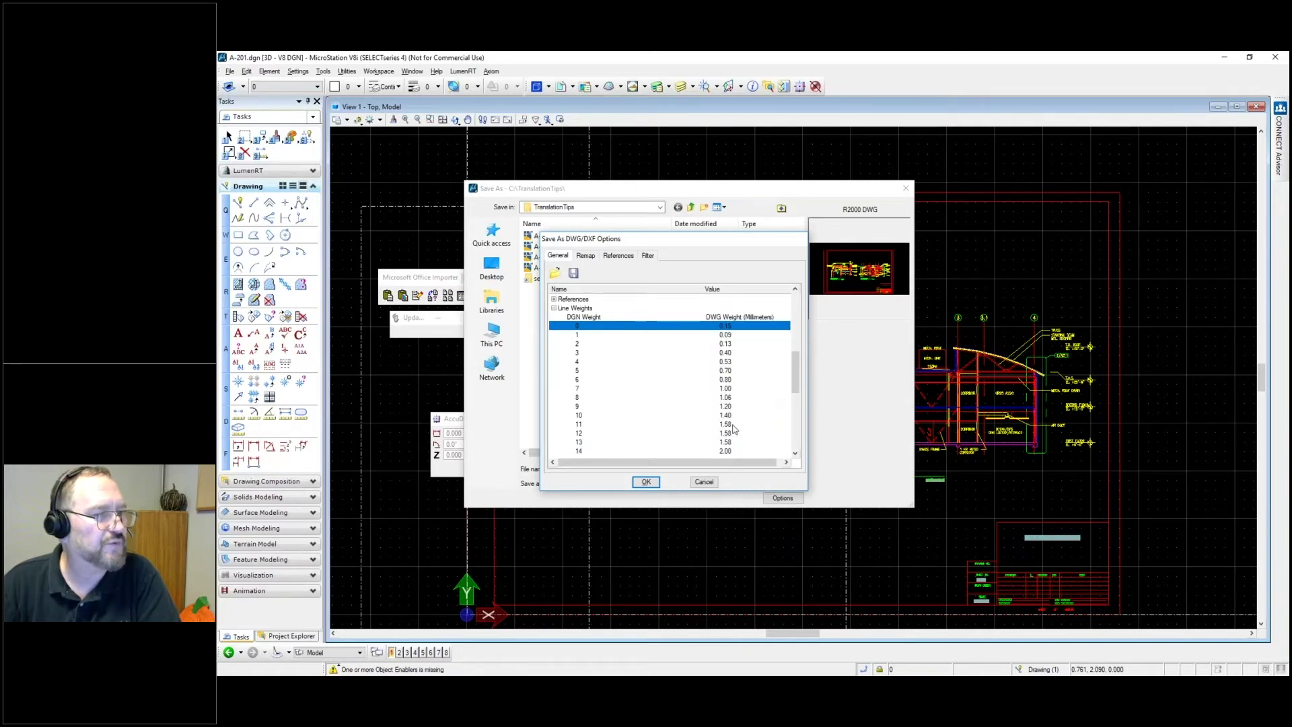
pyautogui.scroll(-6, 796, 451)
pyautogui.scroll(2, 797, 411)
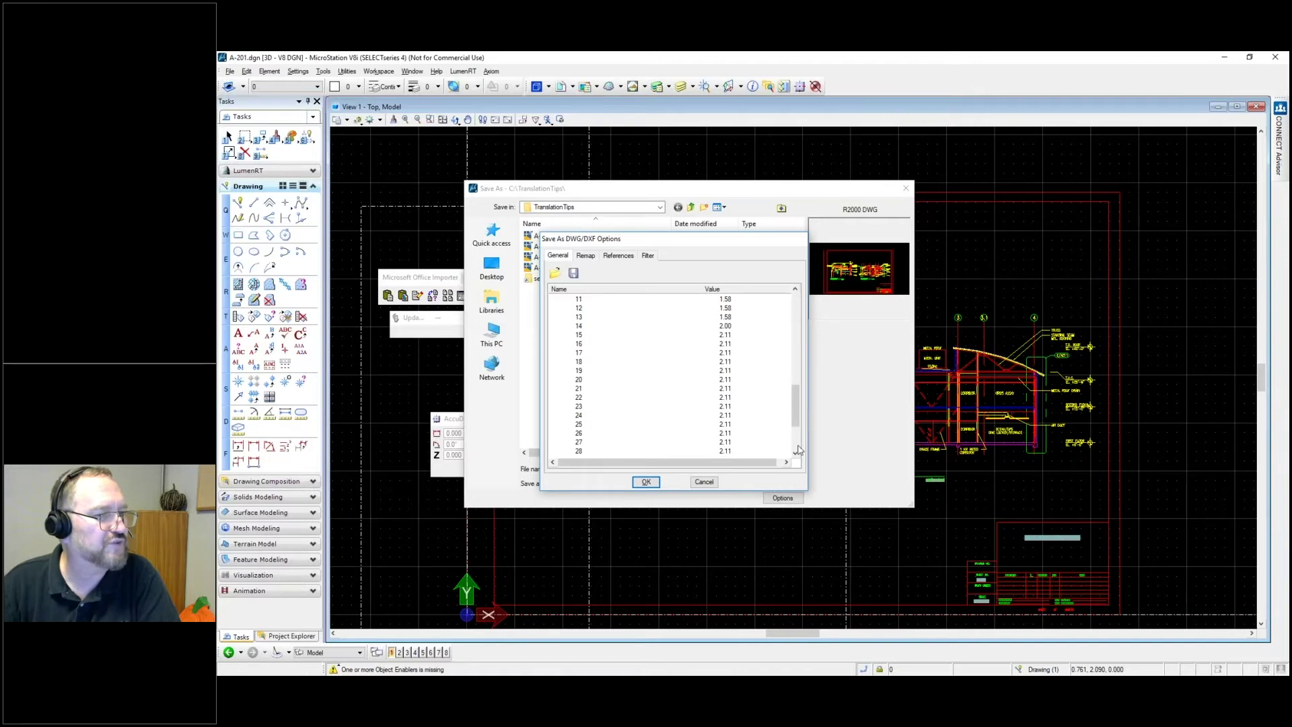
pyautogui.click(798, 437)
pyautogui.moveTo(799, 442); pyautogui.dragTo(800, 374)
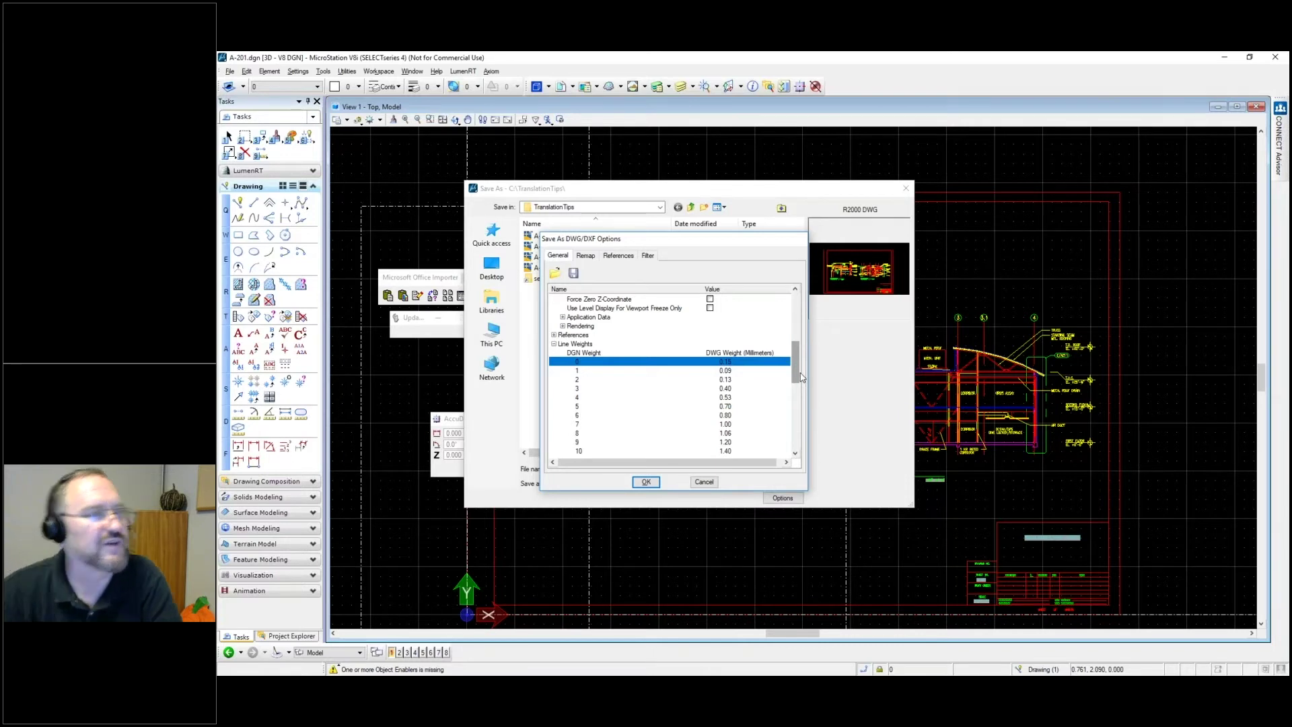
pyautogui.click(705, 481)
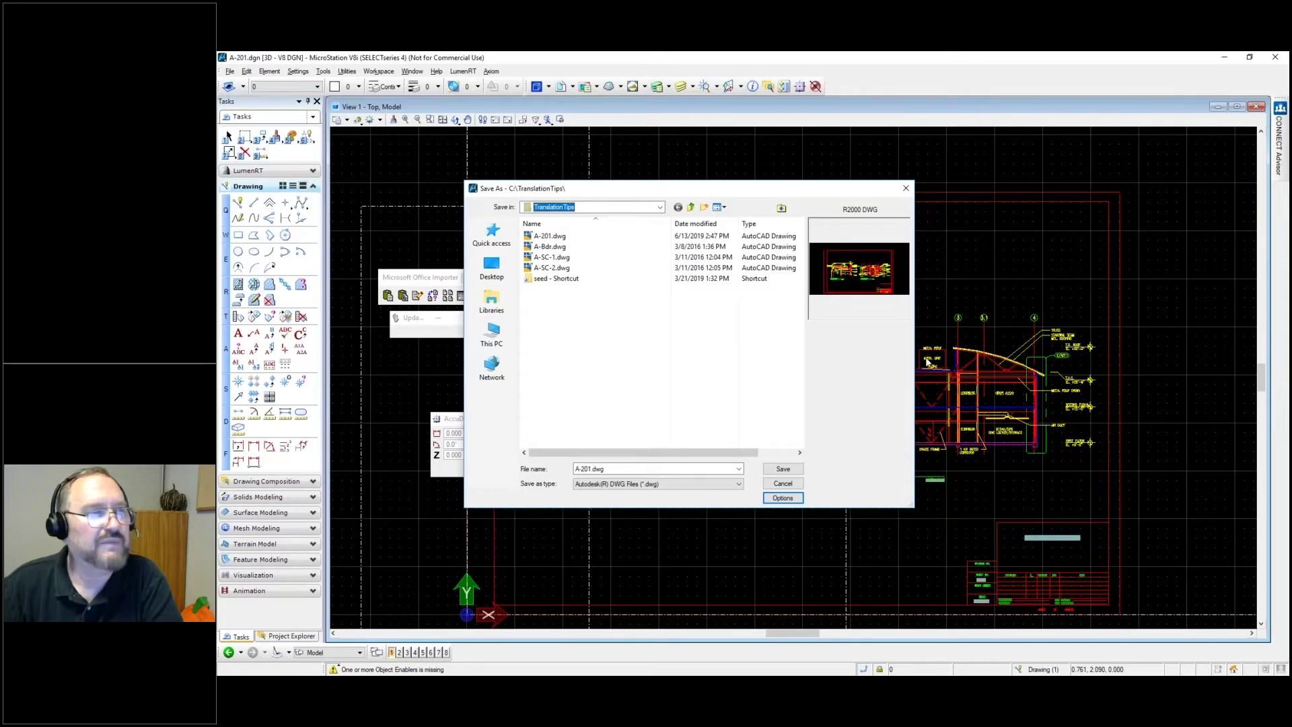
pyautogui.click(783, 483)
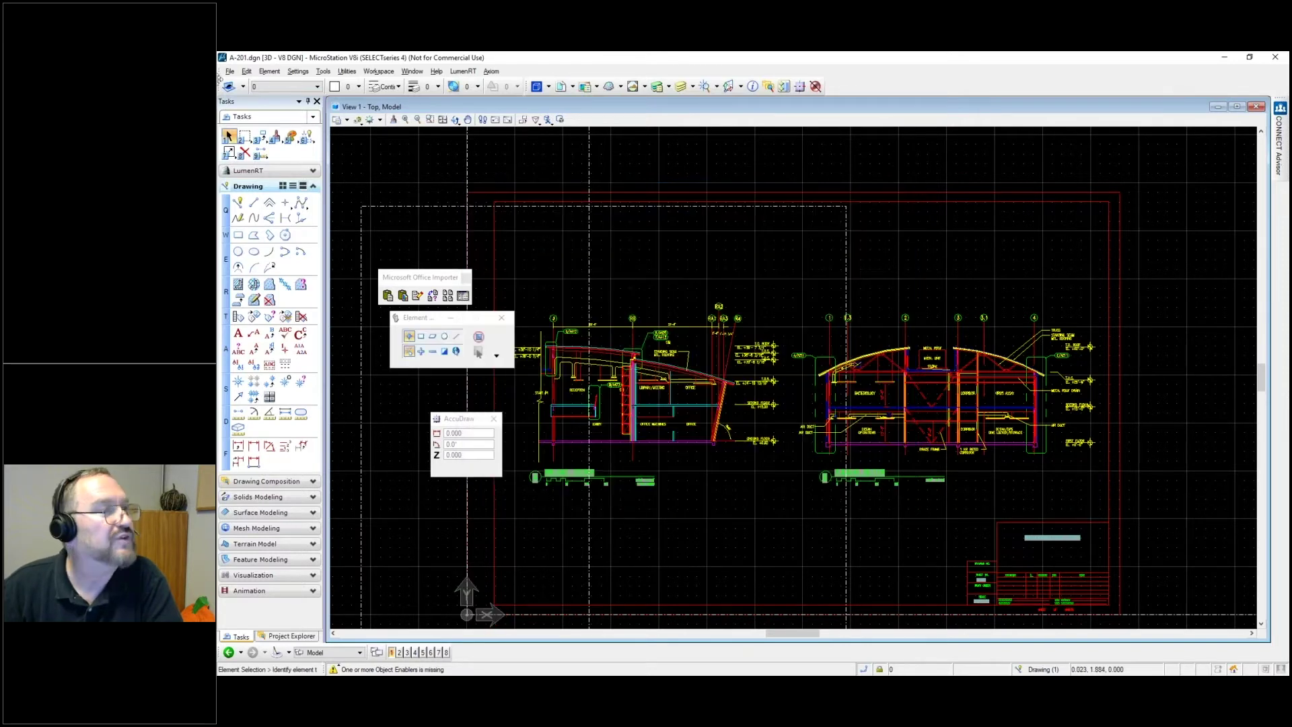
# Step: Examine the DWG open options for A-201.dwg, and cancel them without opening the file
pyautogui.click(229, 71)
pyautogui.click(261, 99)
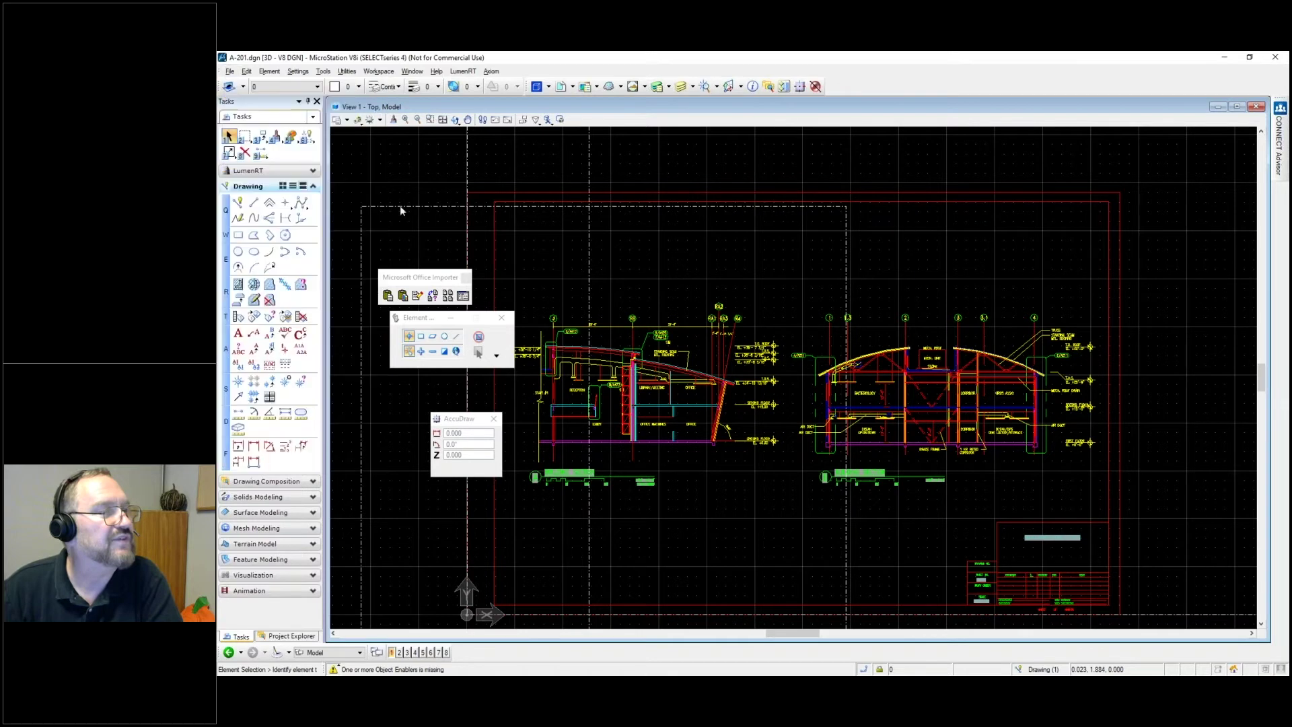
pyautogui.click(570, 258)
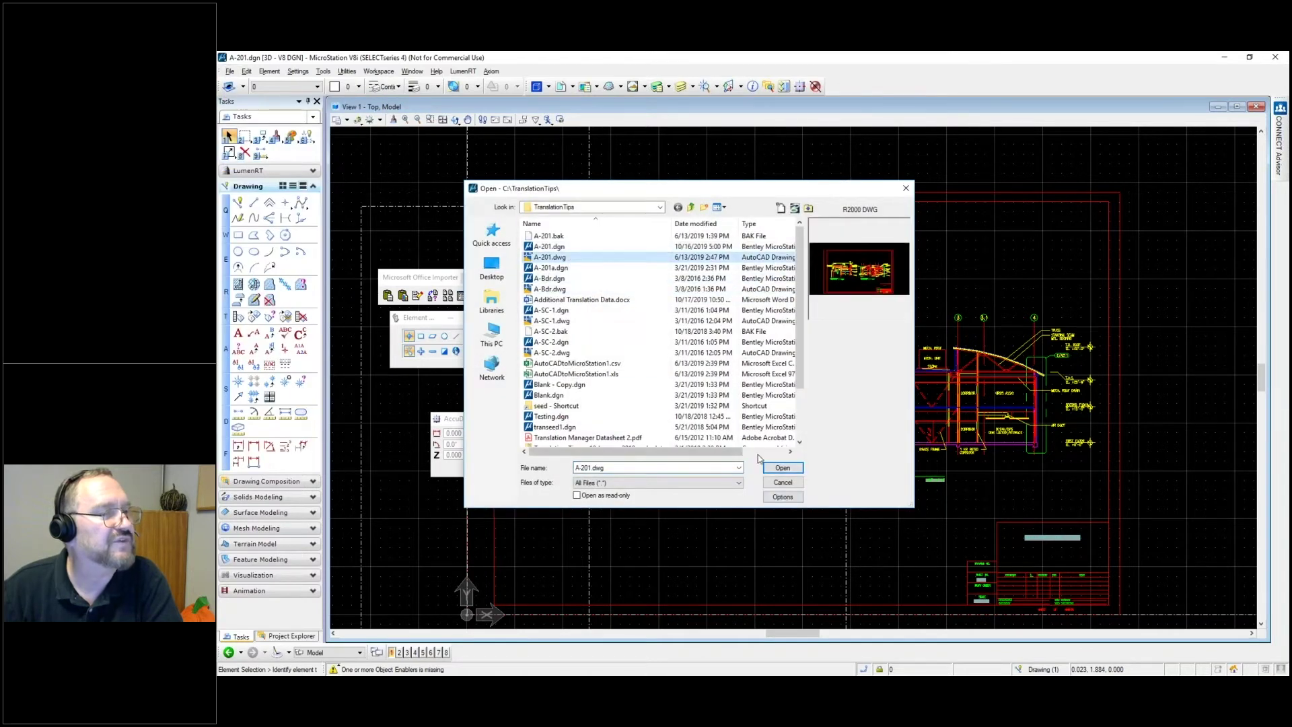
pyautogui.click(782, 497)
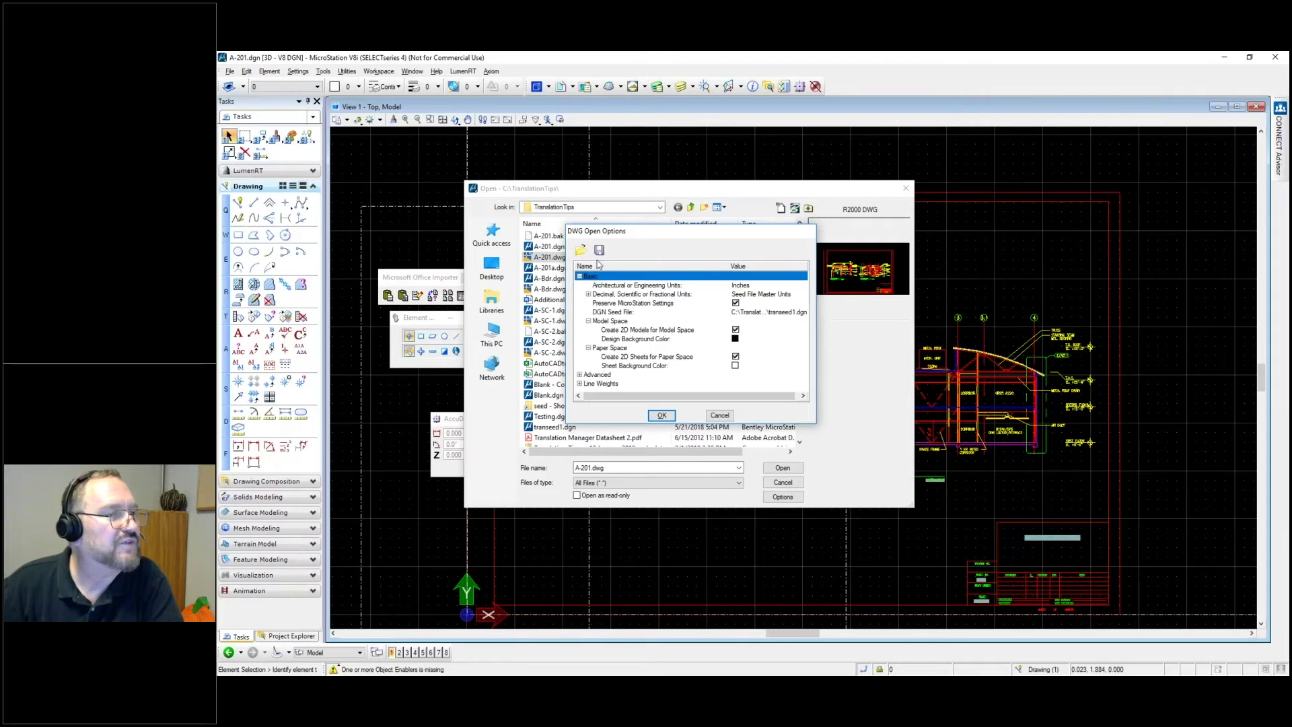
pyautogui.click(729, 416)
pyautogui.click(782, 482)
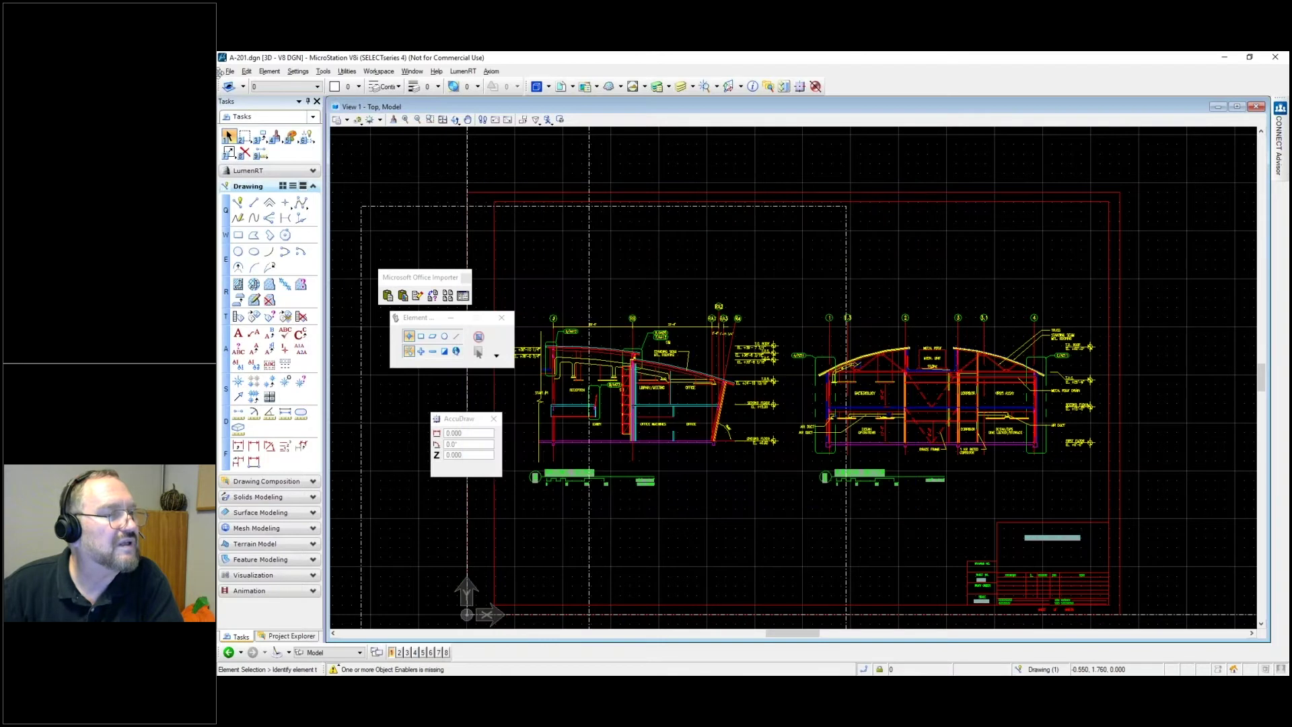
# Step: Open A-201.dwg from the TranslationTips folder
pyautogui.click(230, 72)
pyautogui.click(244, 95)
pyautogui.click(559, 259)
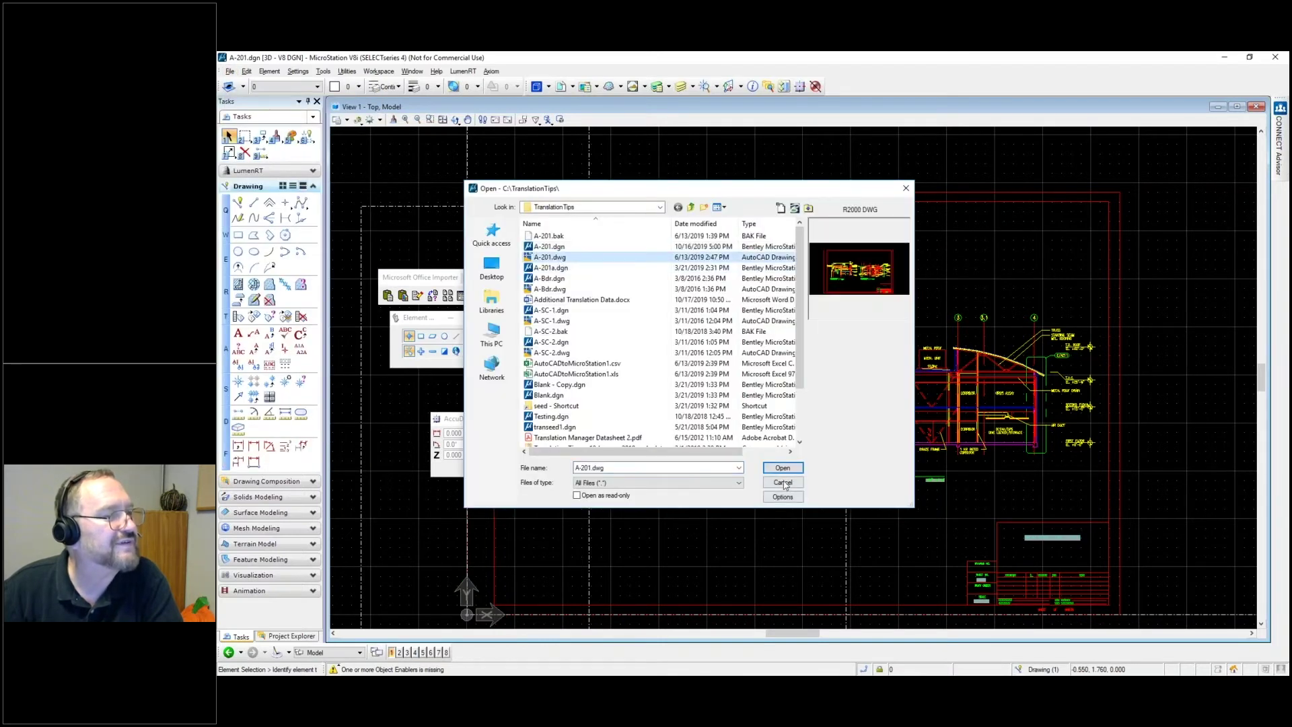
pyautogui.click(782, 467)
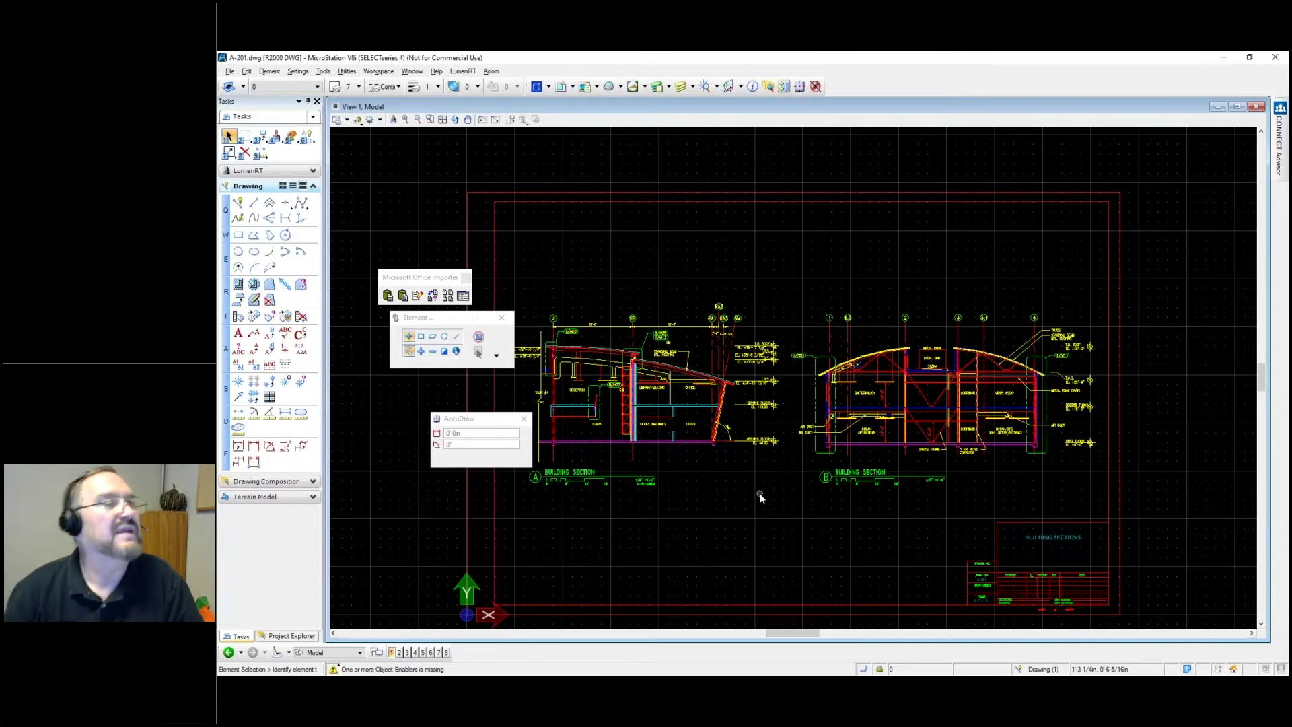
# Step: Start saving a copy of the drawing as MicroStation V7 DGN, look at the remap options for that format, and cancel the options
pyautogui.click(230, 71)
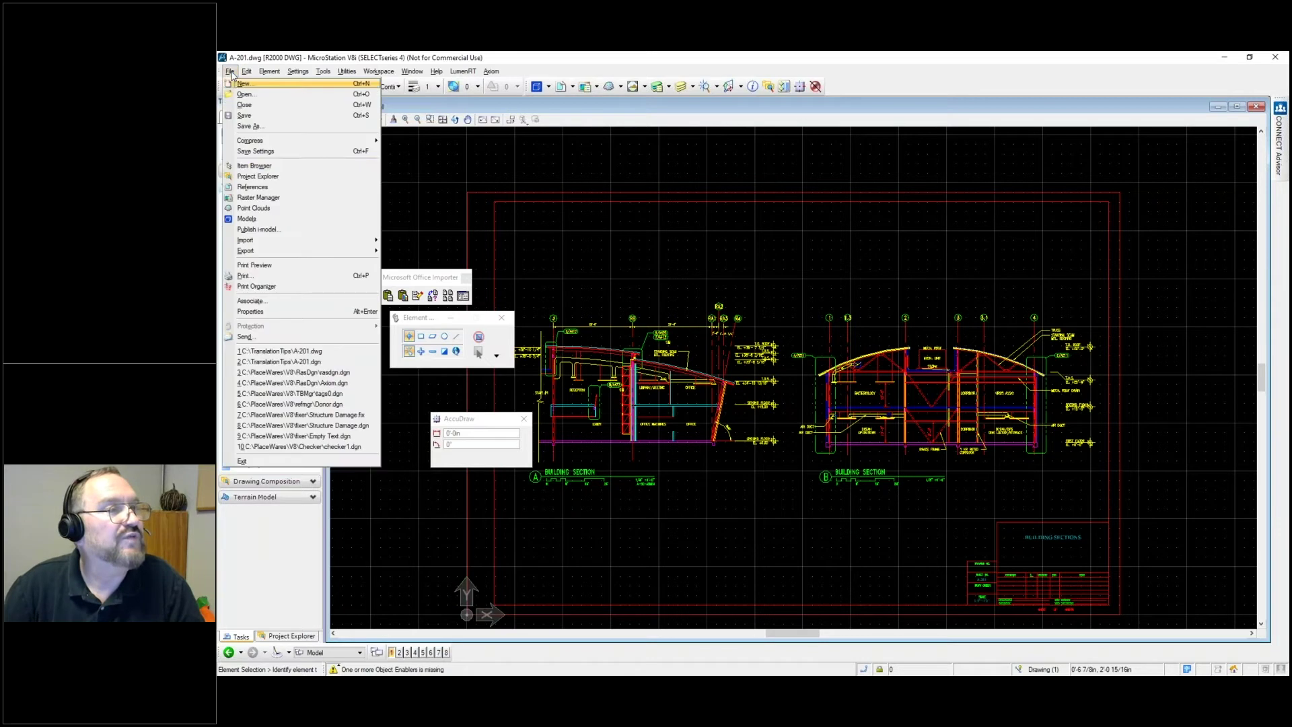
pyautogui.click(276, 126)
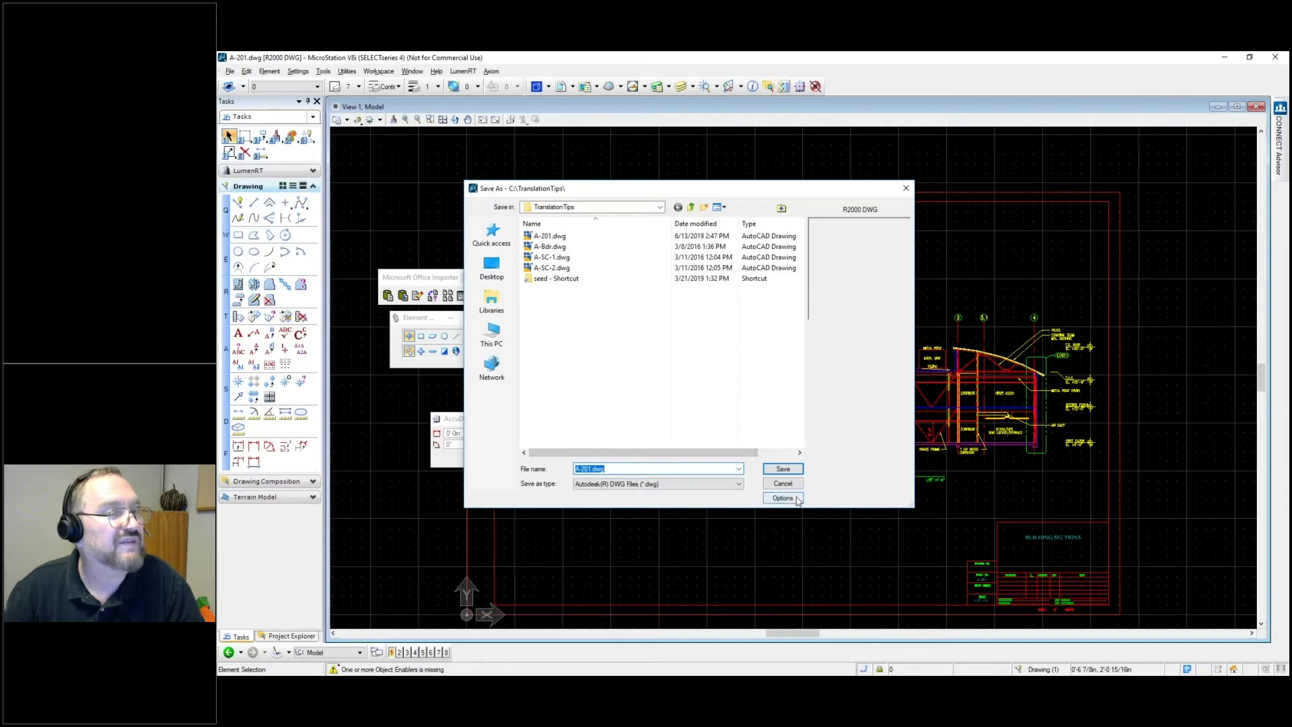
pyautogui.click(689, 484)
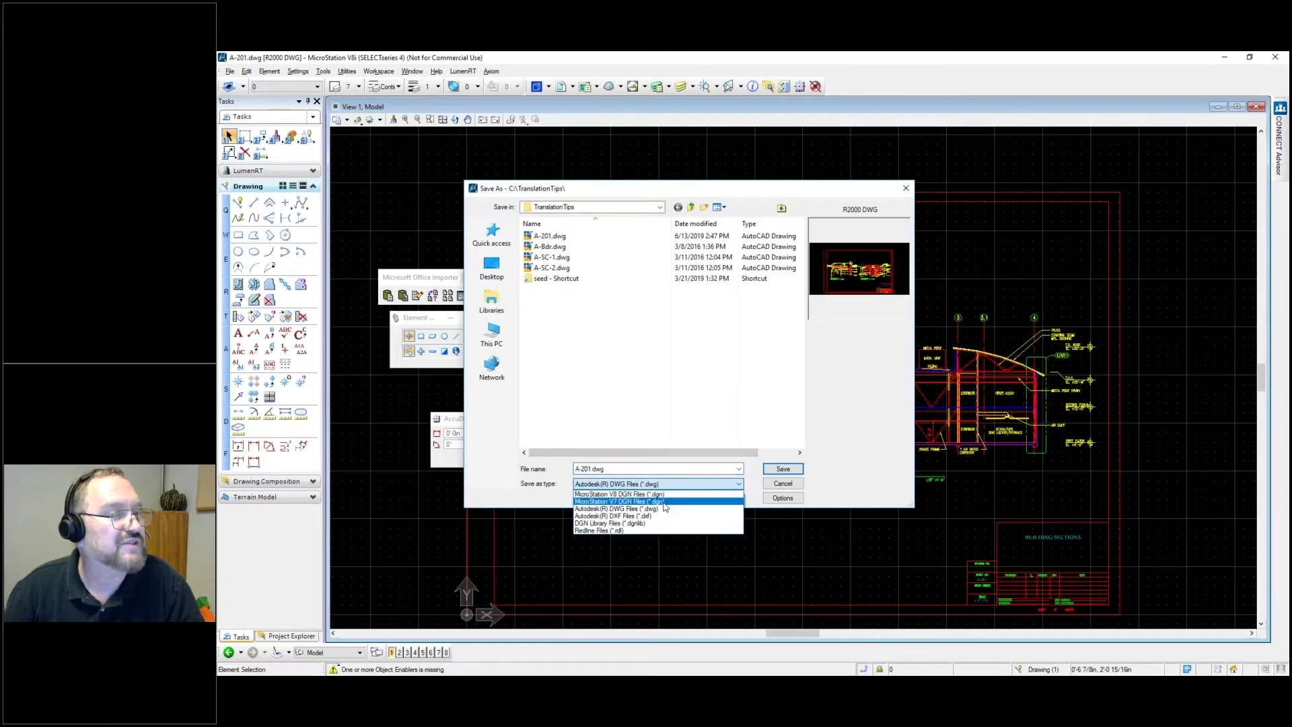
pyautogui.click(619, 502)
pyautogui.click(783, 498)
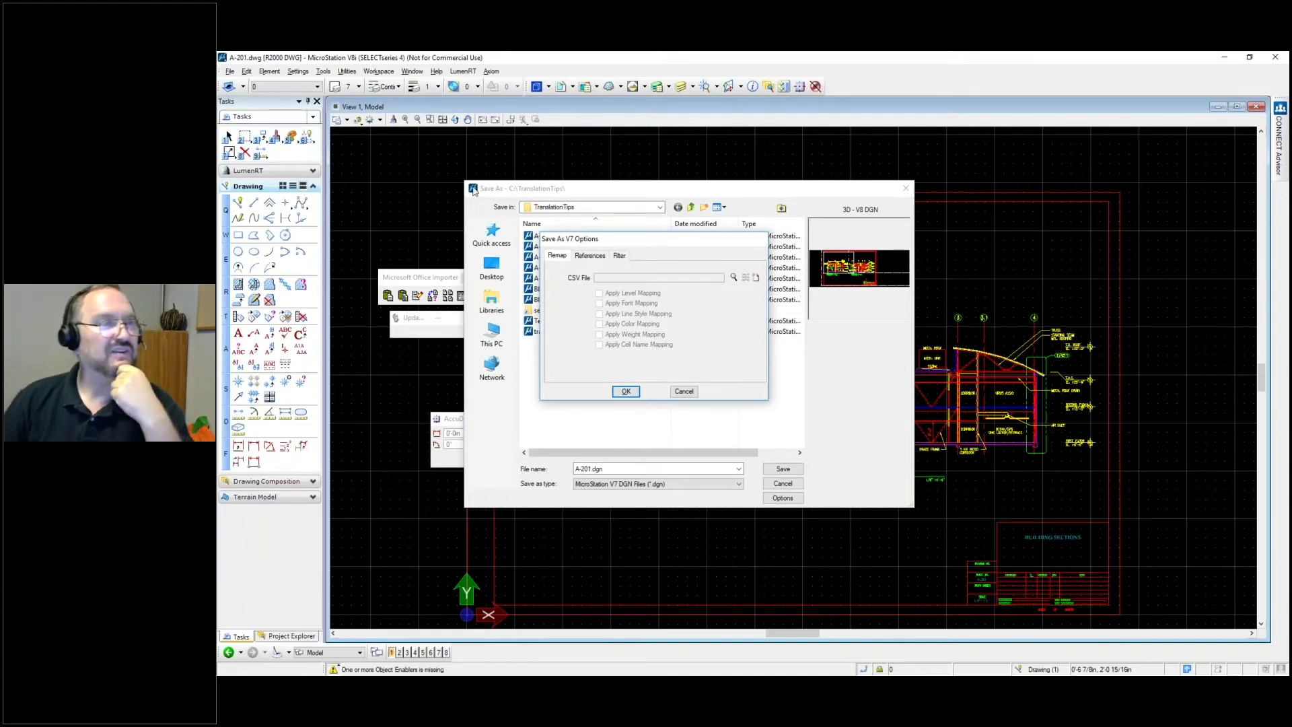
pyautogui.click(684, 391)
# Step: Change the save format to MicroStation V8 DGN and examine its Remap, References and Filter options
pyautogui.click(660, 483)
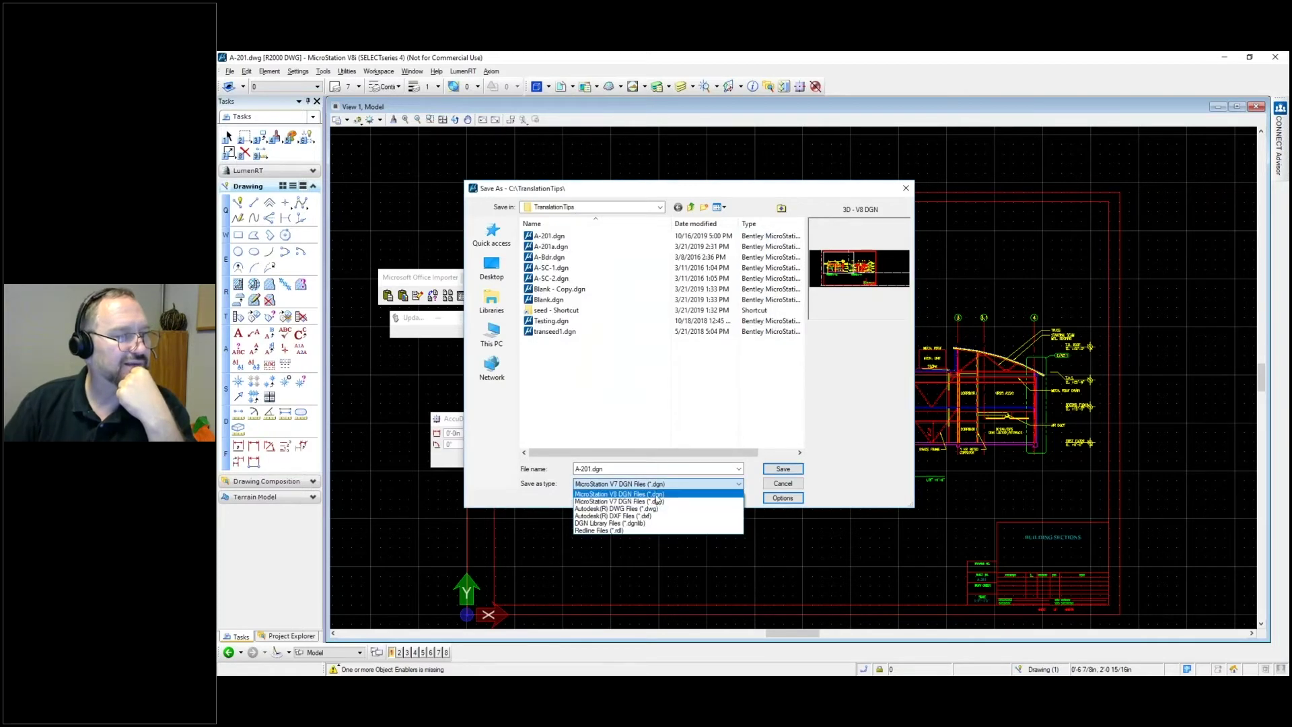
pyautogui.click(656, 496)
pyautogui.click(783, 498)
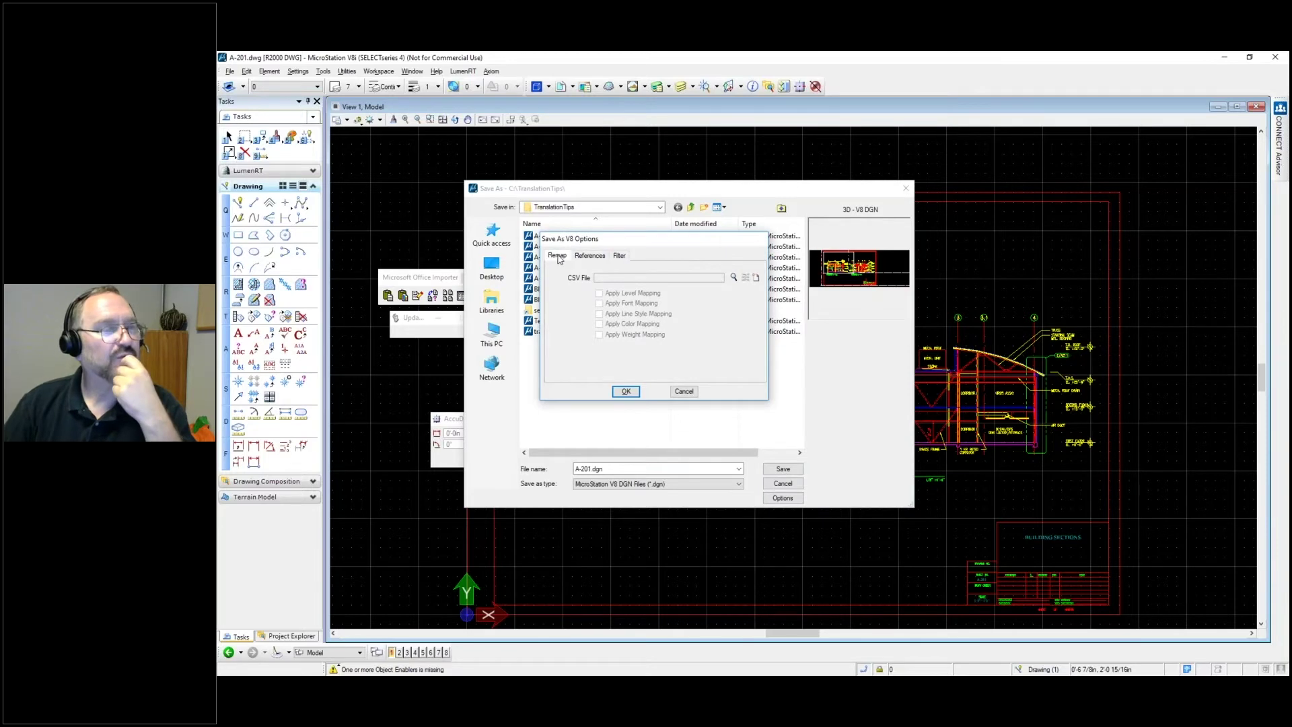
pyautogui.click(581, 259)
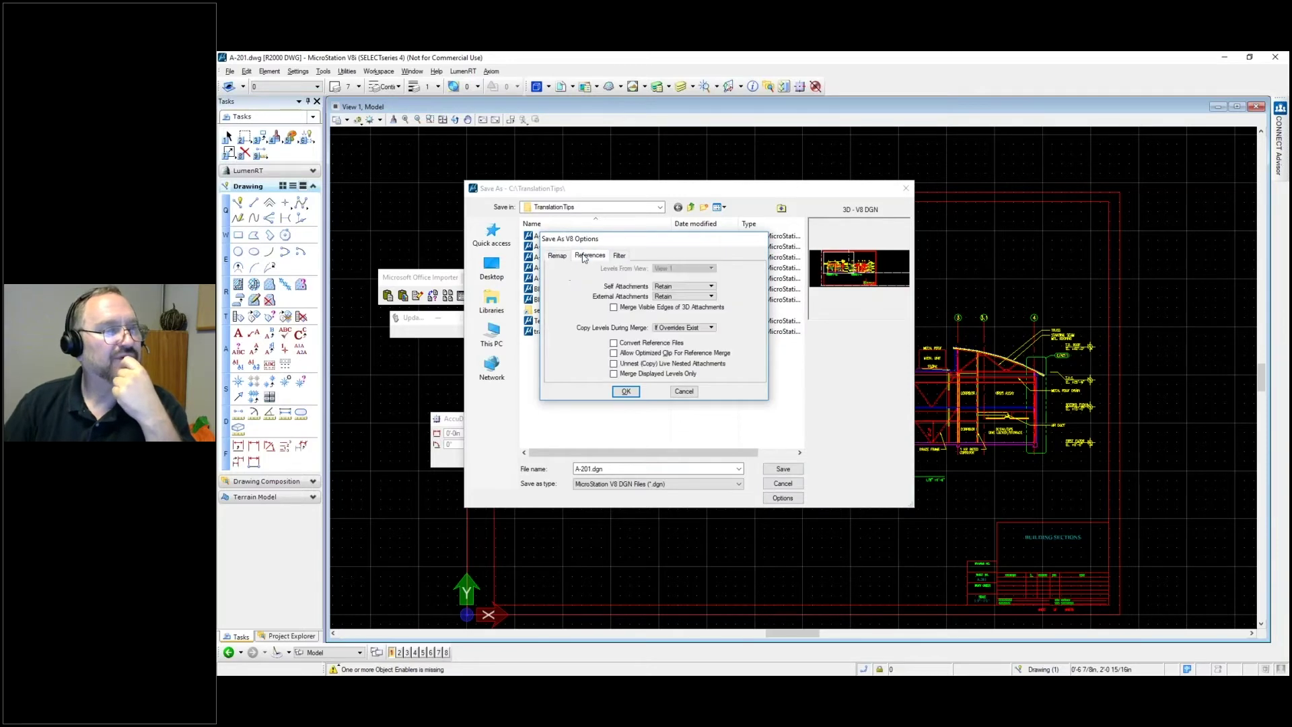
pyautogui.click(619, 256)
pyautogui.click(560, 257)
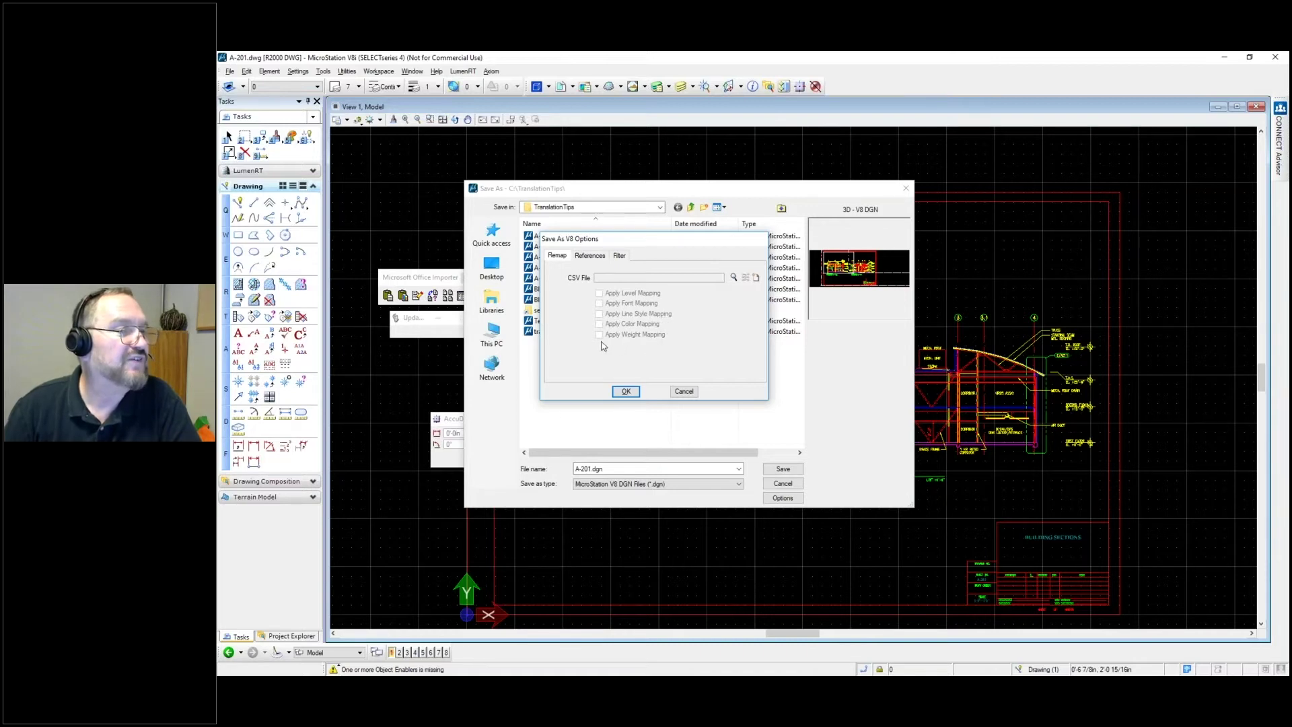
# Step: Create the remapping CSV file AutoCADtoMicroStation1.csv in the data folder, replacing the existing file
pyautogui.click(757, 277)
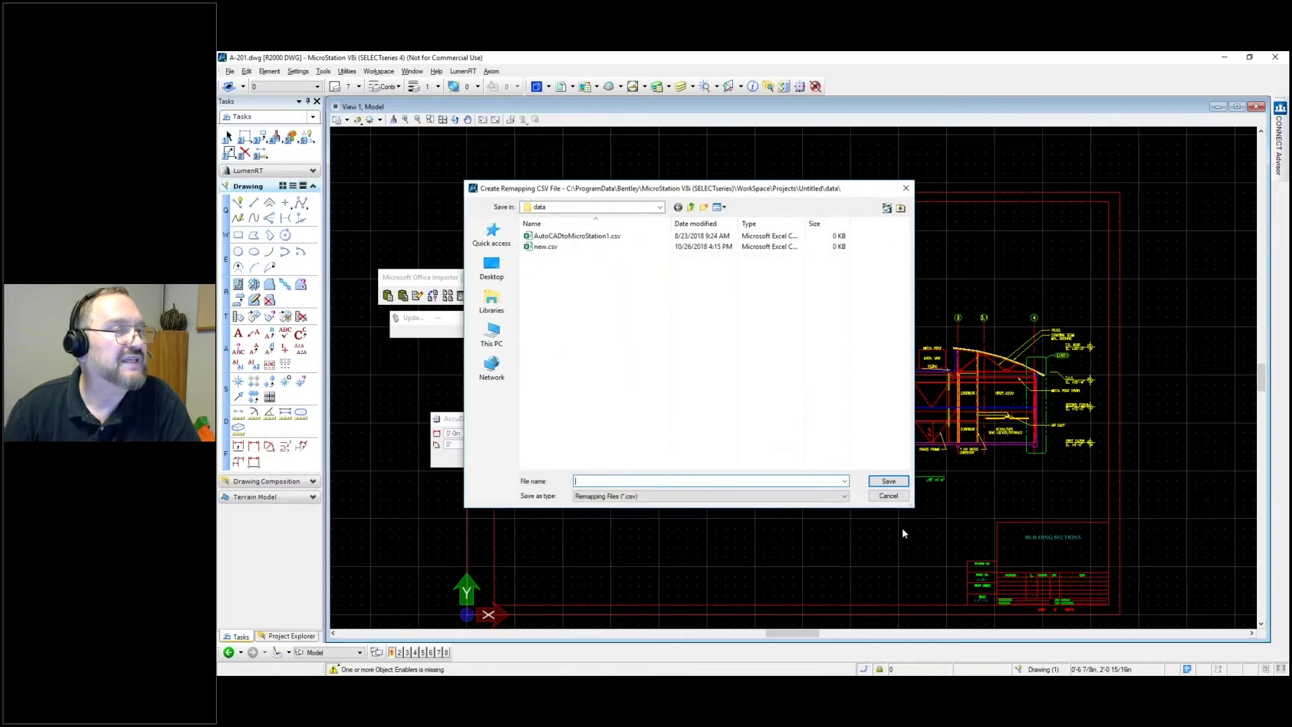
pyautogui.click(888, 496)
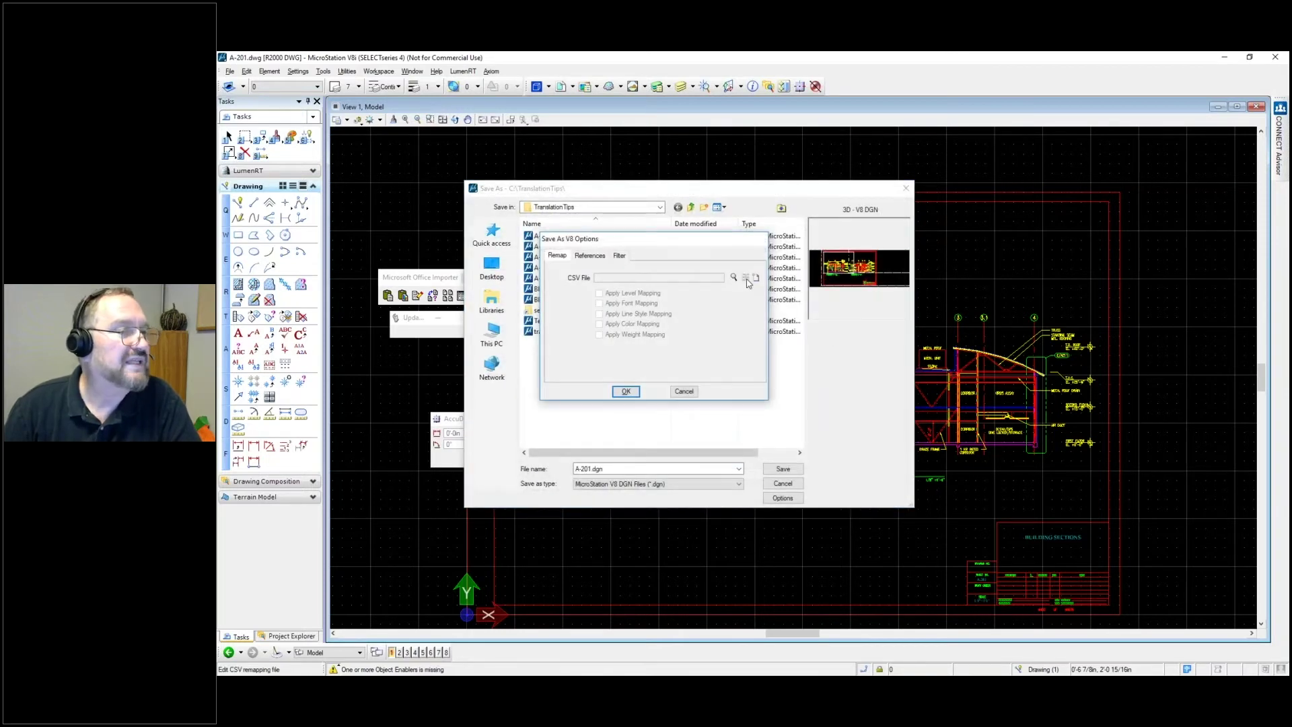
pyautogui.click(757, 278)
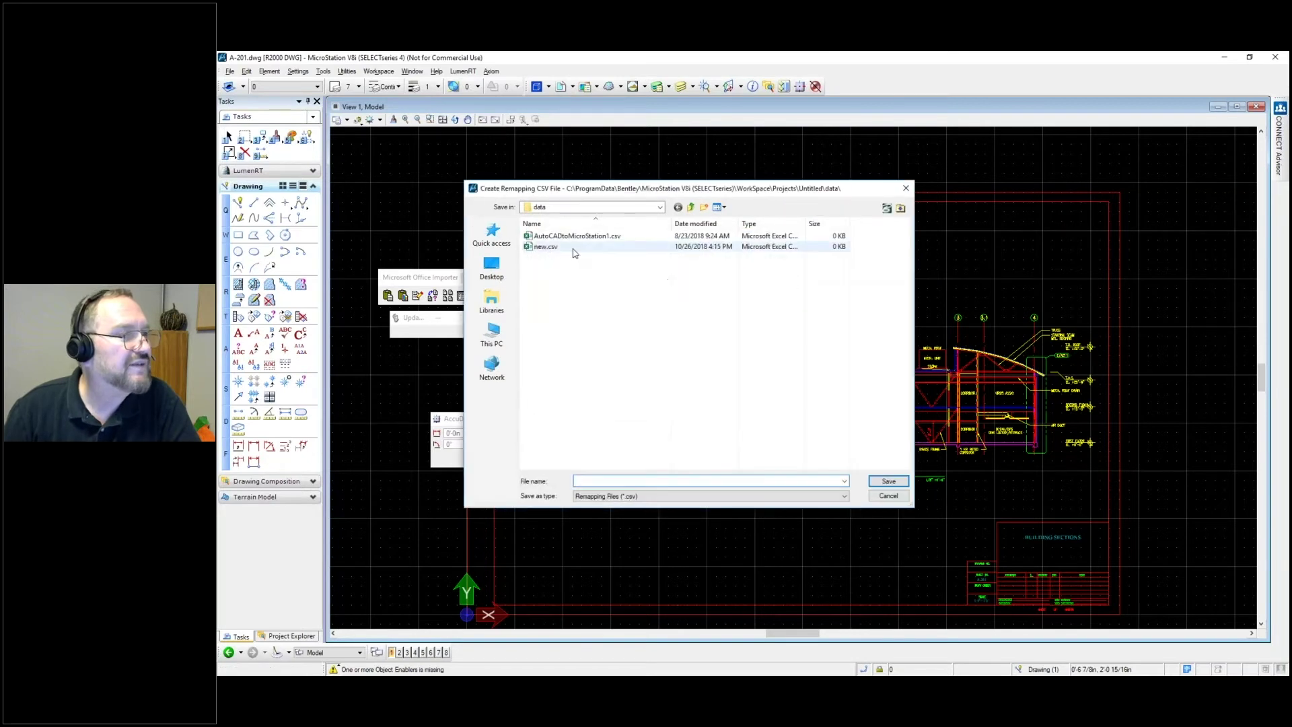
pyautogui.click(886, 482)
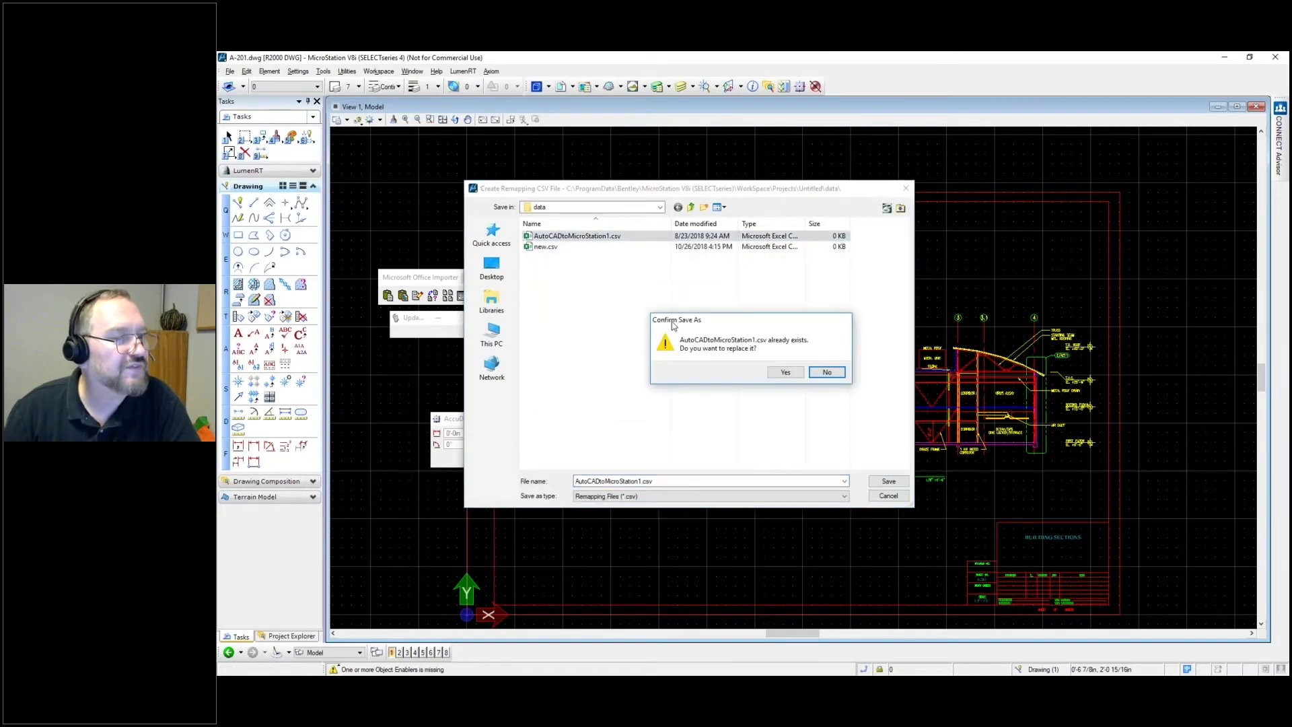
pyautogui.click(780, 373)
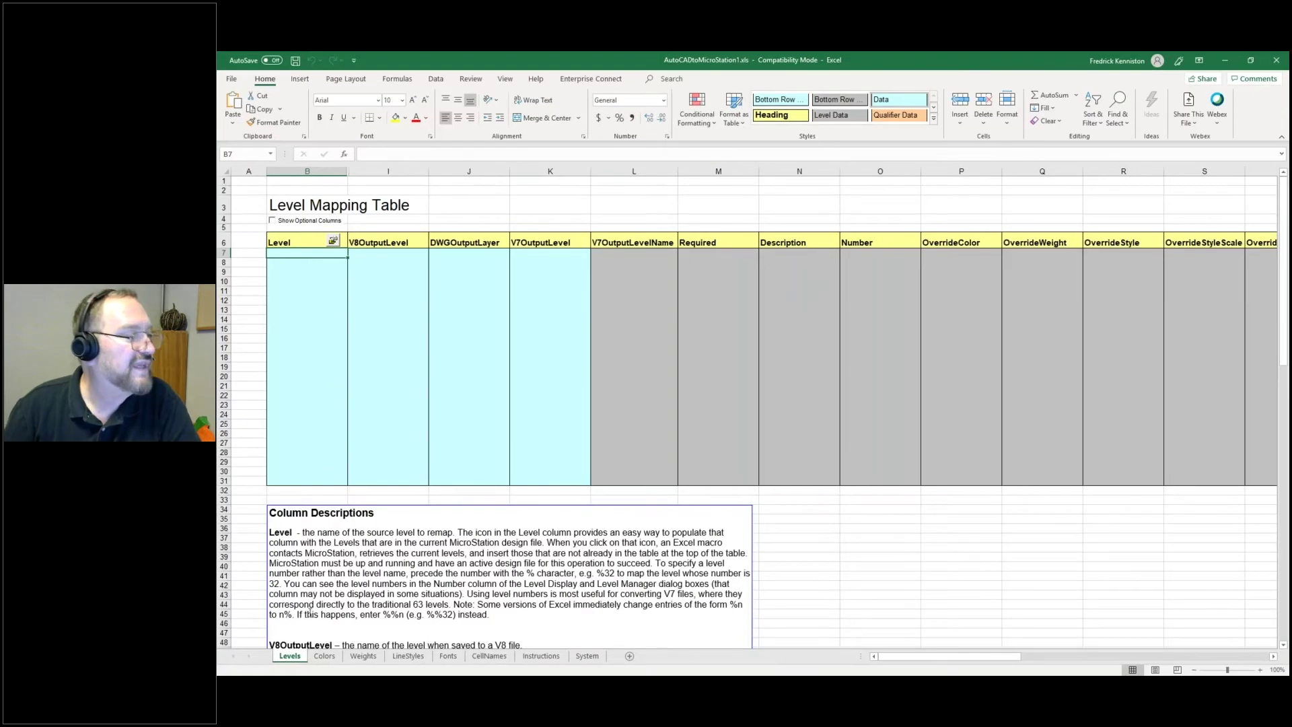
# Step: Examine the Colors, Weights, LineStyles, Fonts and CellNames mapping sheets of the remapping workbook, and return to the Levels sheet
pyautogui.click(323, 657)
pyautogui.click(363, 657)
pyautogui.click(408, 657)
pyautogui.click(449, 658)
pyautogui.click(492, 658)
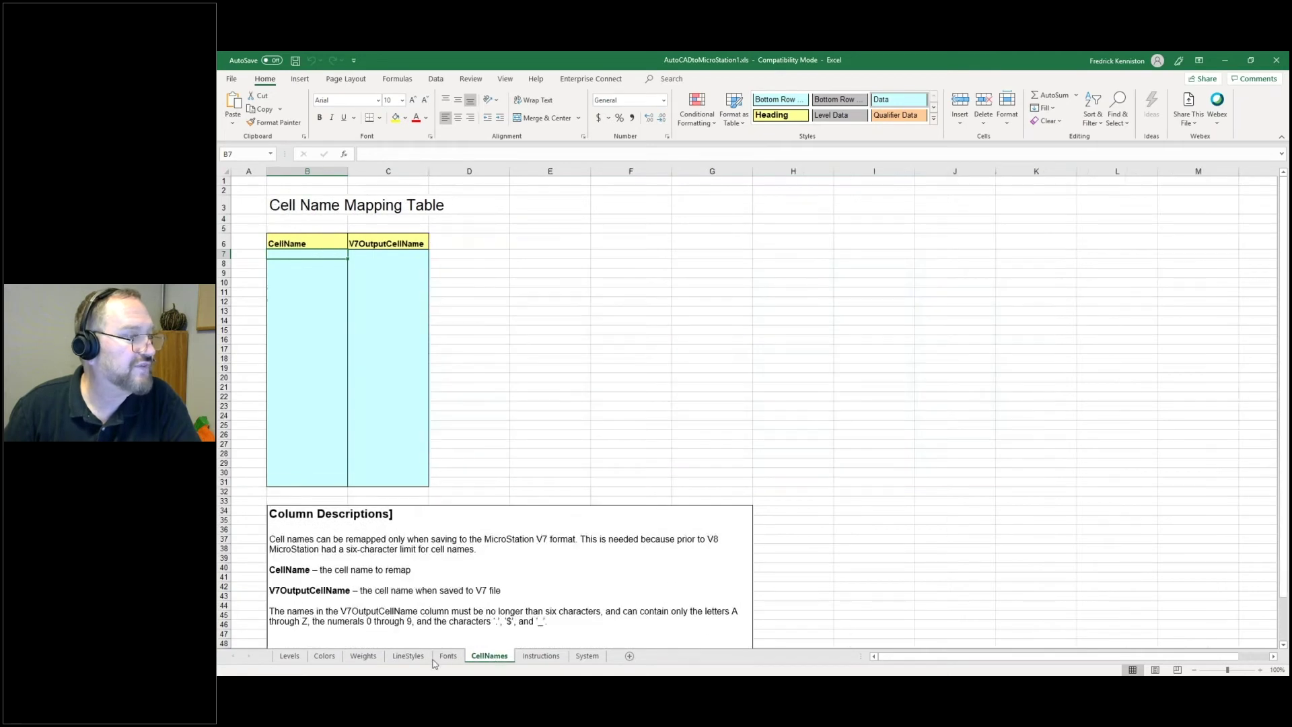
pyautogui.click(289, 658)
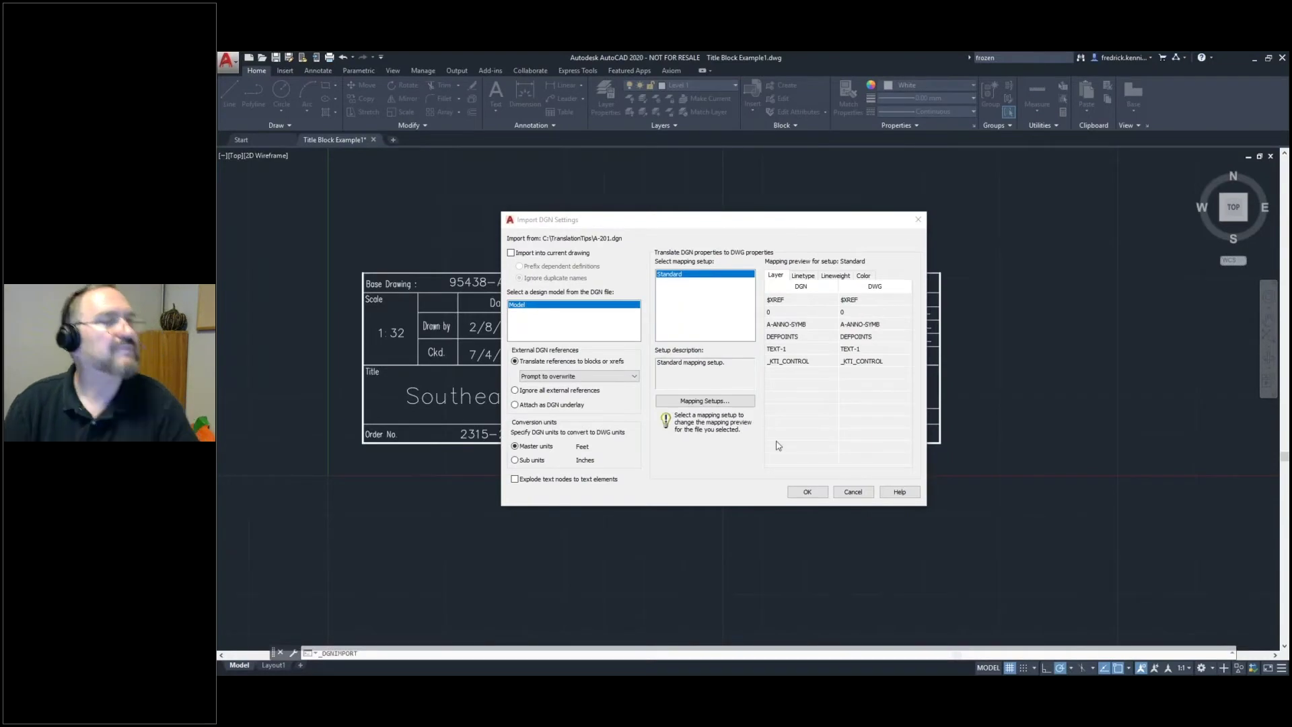
# Step: In AutoCAD, cancel the import of A-201.dgn and bring up the DGN import settings for A-201a.dgn
pyautogui.click(864, 492)
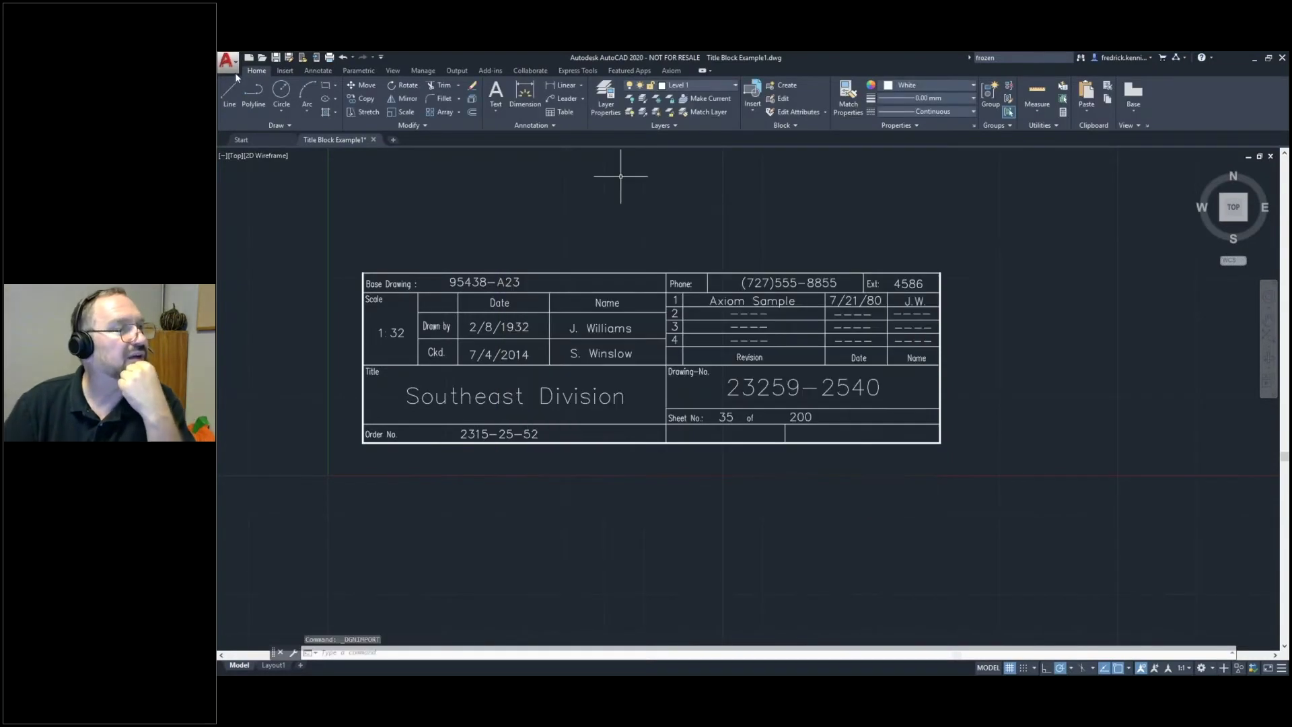
pyautogui.click(230, 62)
pyautogui.moveTo(270, 225)
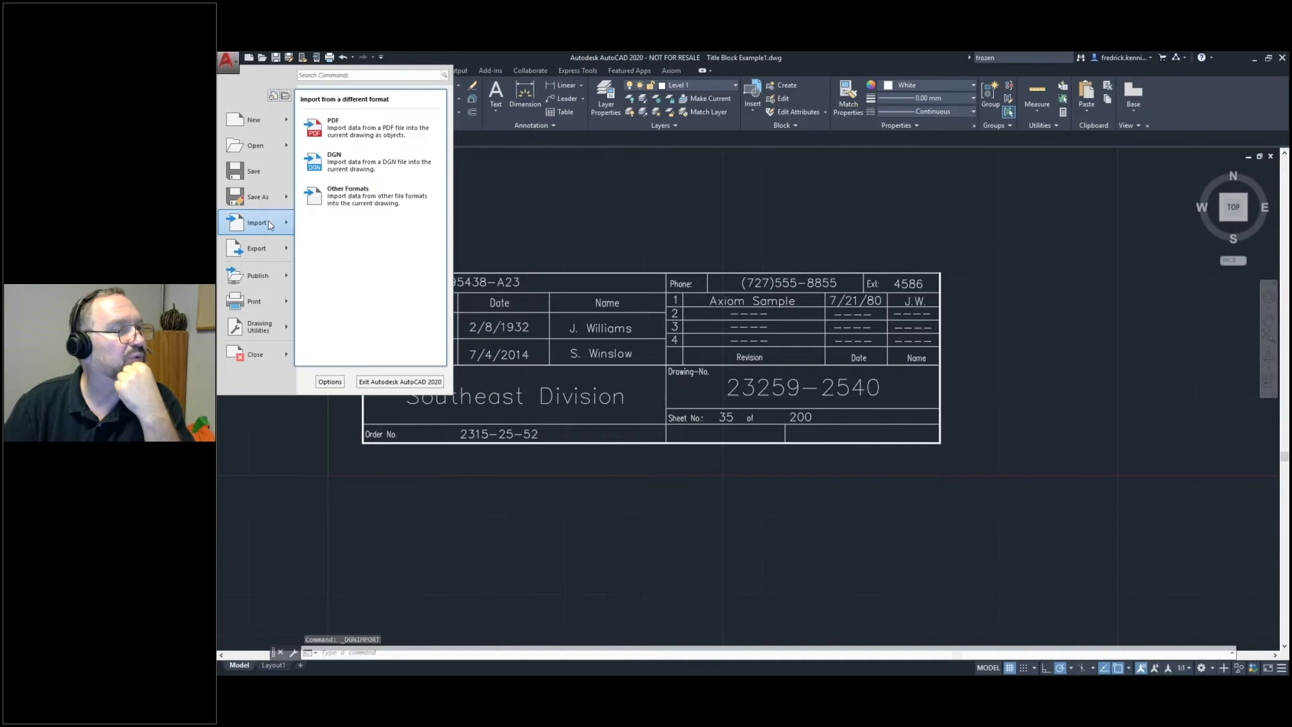
pyautogui.click(330, 167)
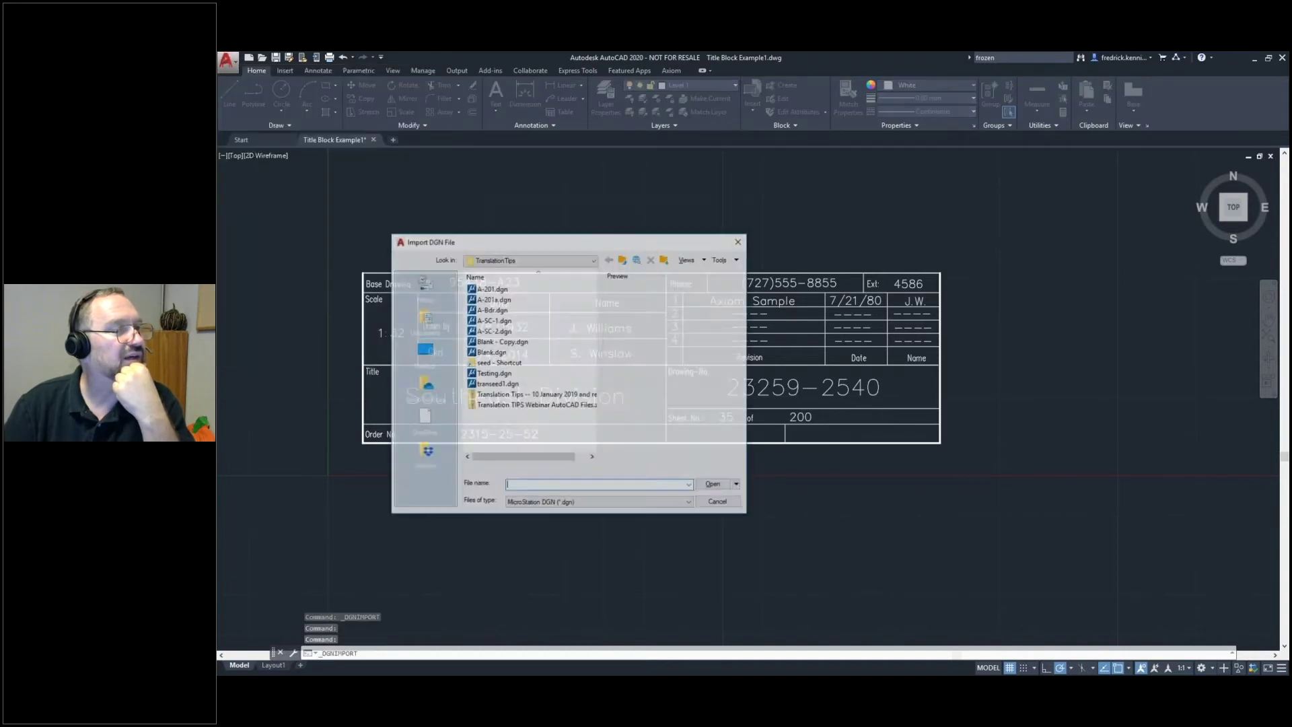
pyautogui.click(501, 300)
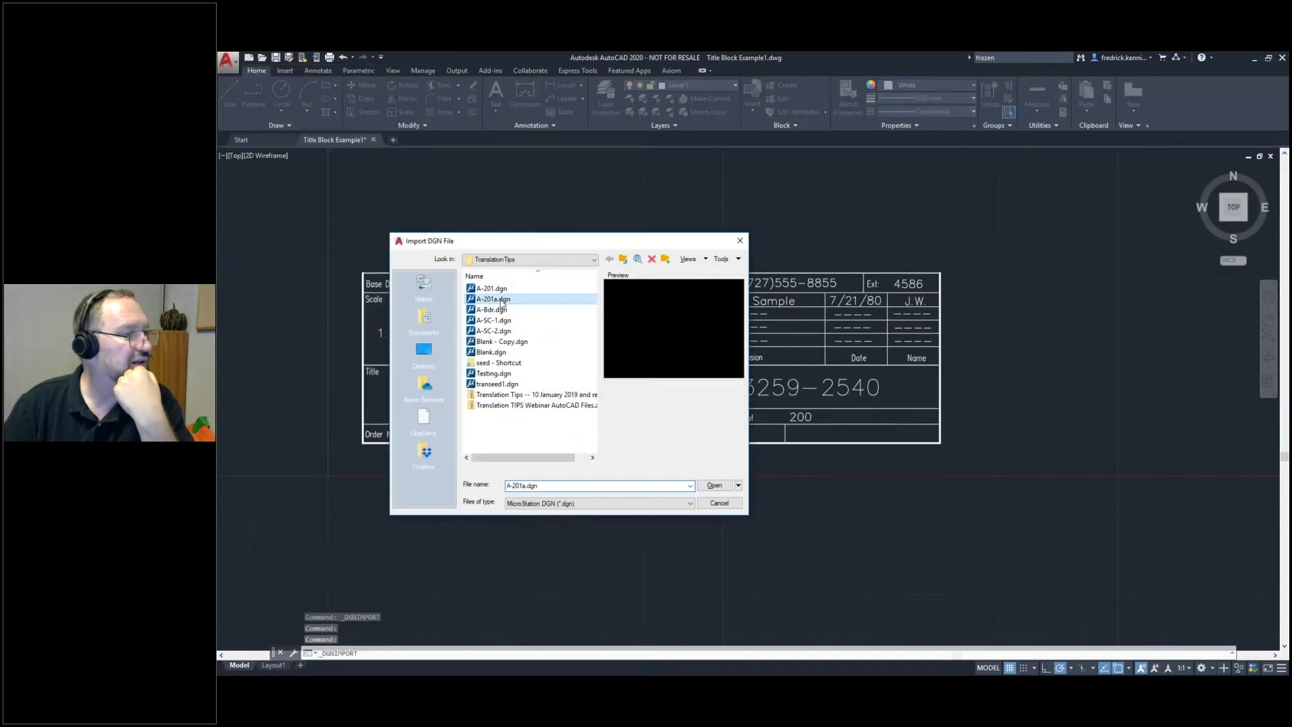
pyautogui.click(714, 486)
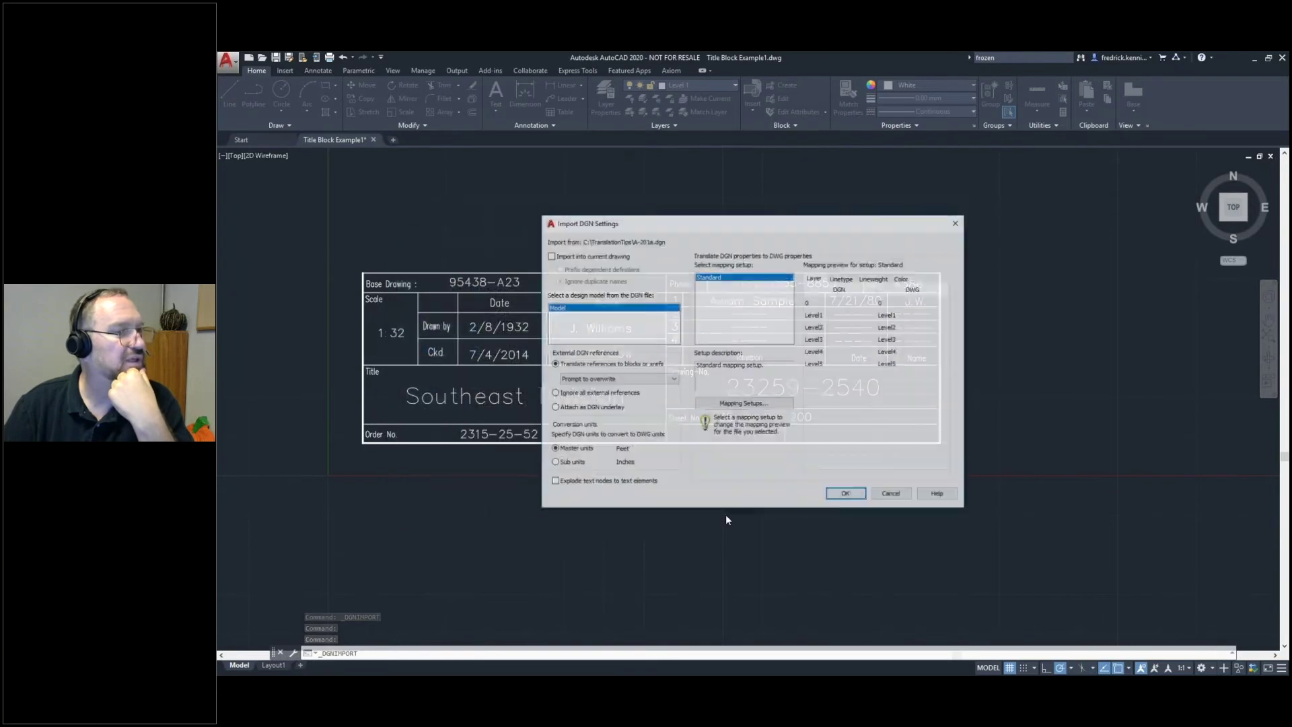
pyautogui.moveTo(764, 225); pyautogui.dragTo(693, 211)
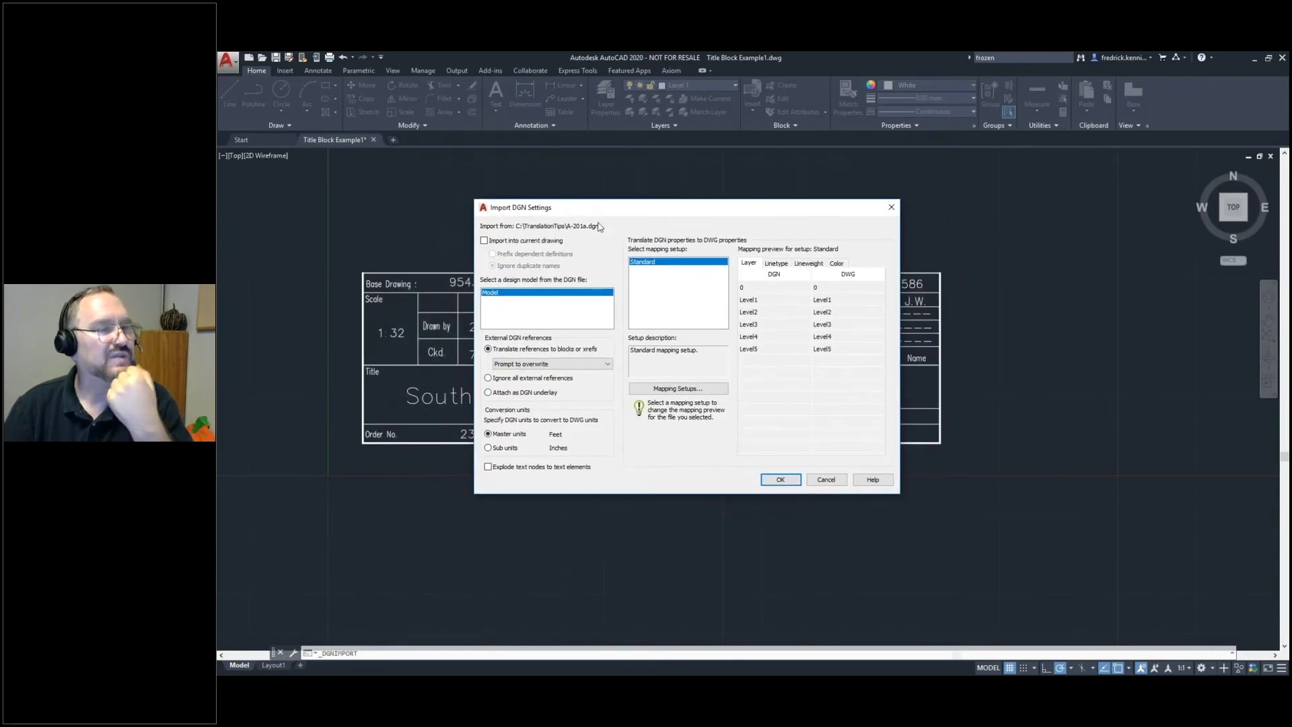
# Step: Create a new DGN import mapping setup named Copy of Standard, based on the Standard setup
pyautogui.click(673, 391)
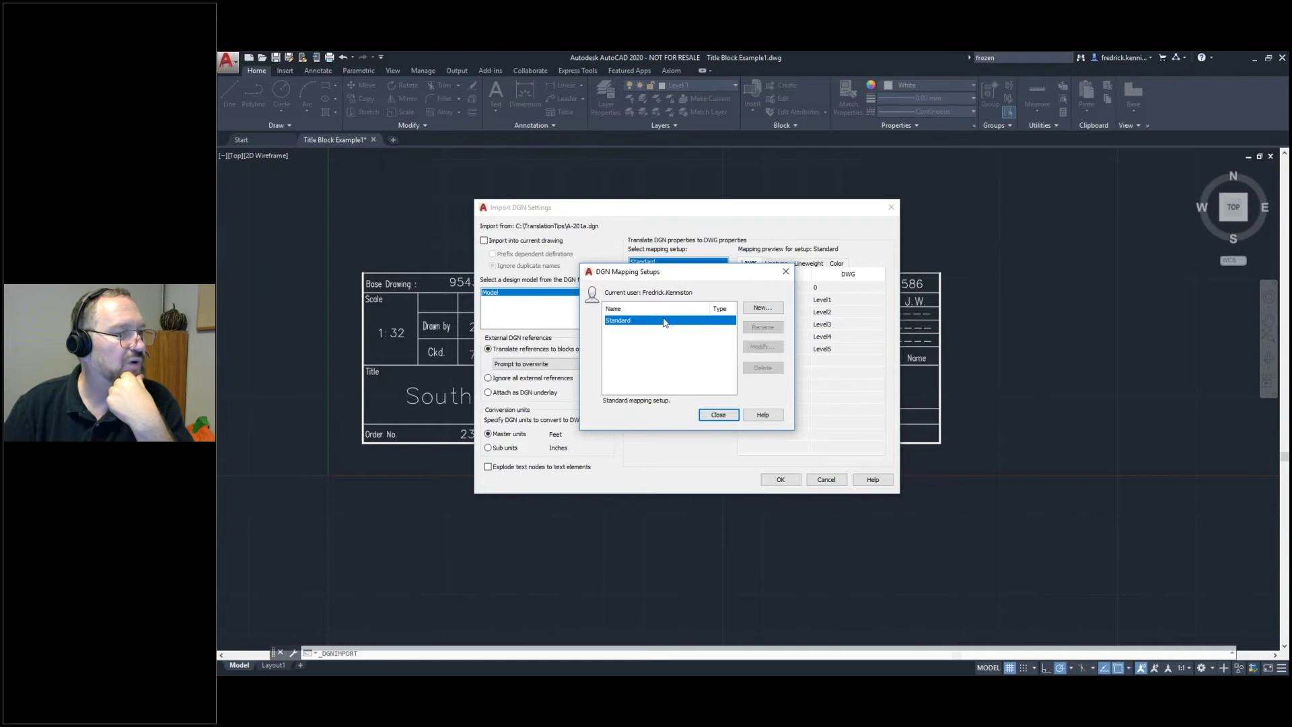
pyautogui.click(753, 313)
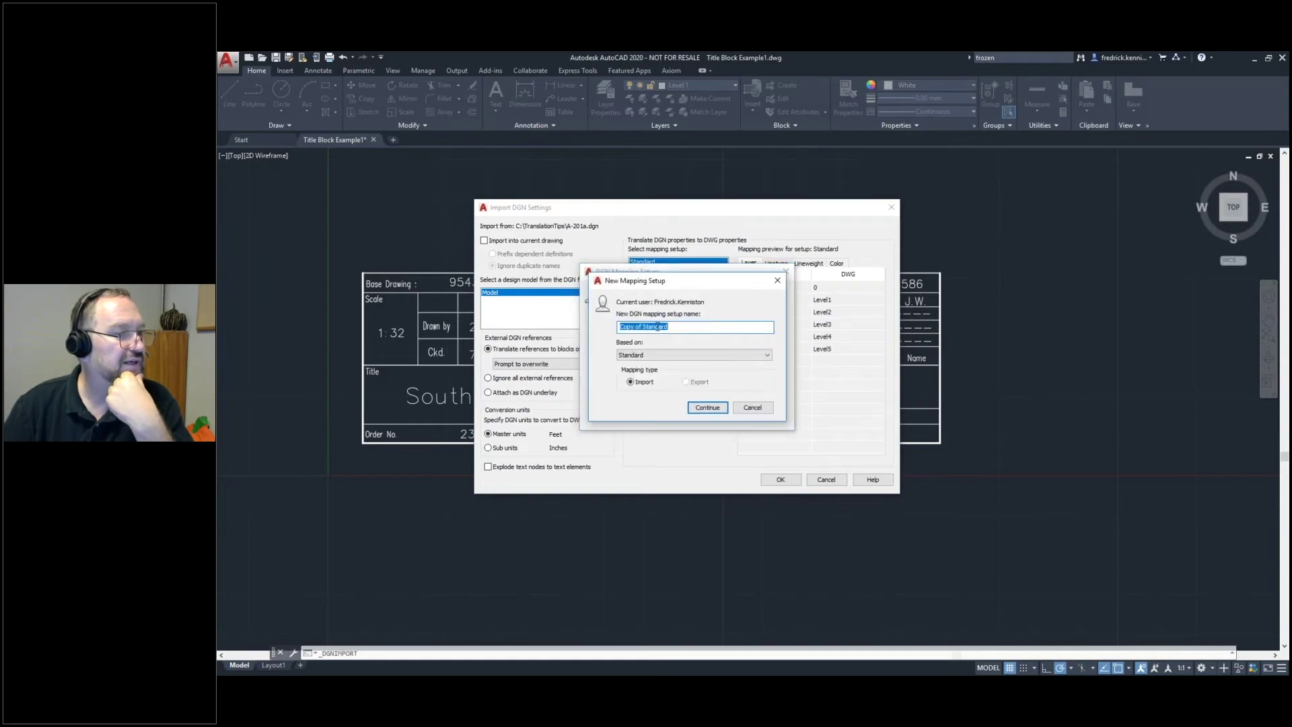
pyautogui.click(710, 357)
pyautogui.click(707, 366)
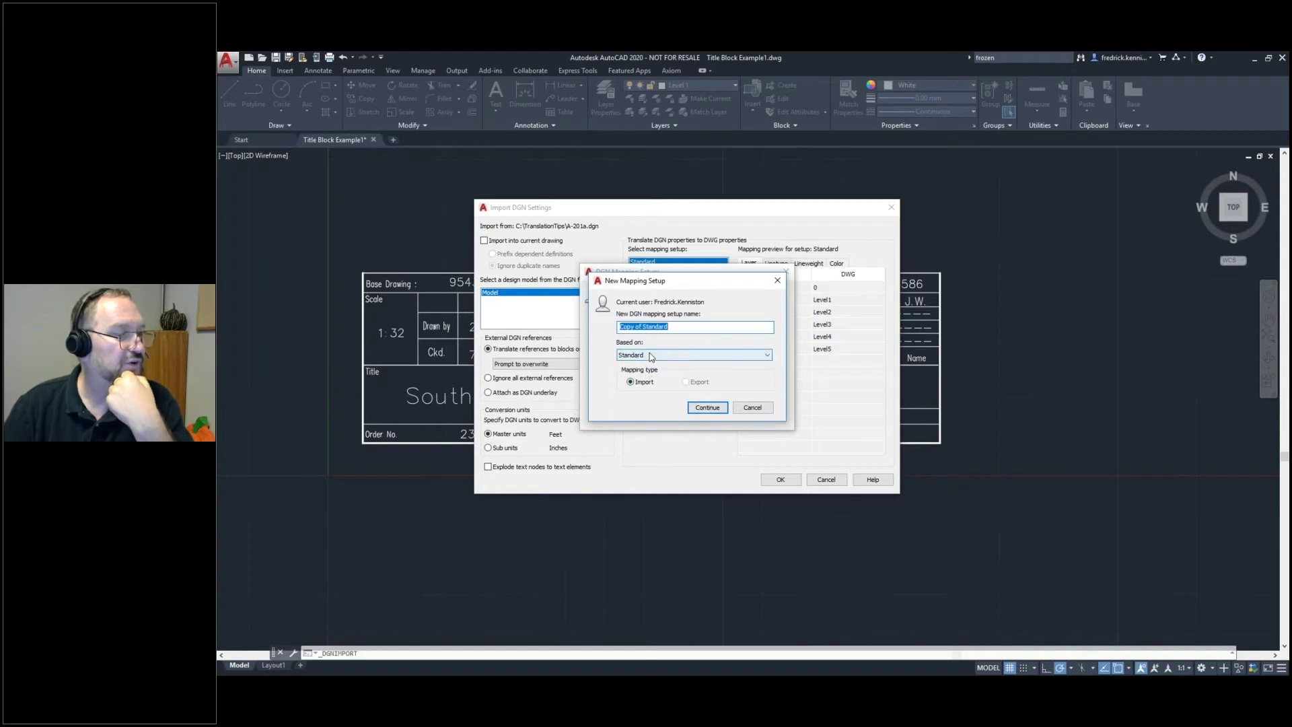
pyautogui.click(708, 410)
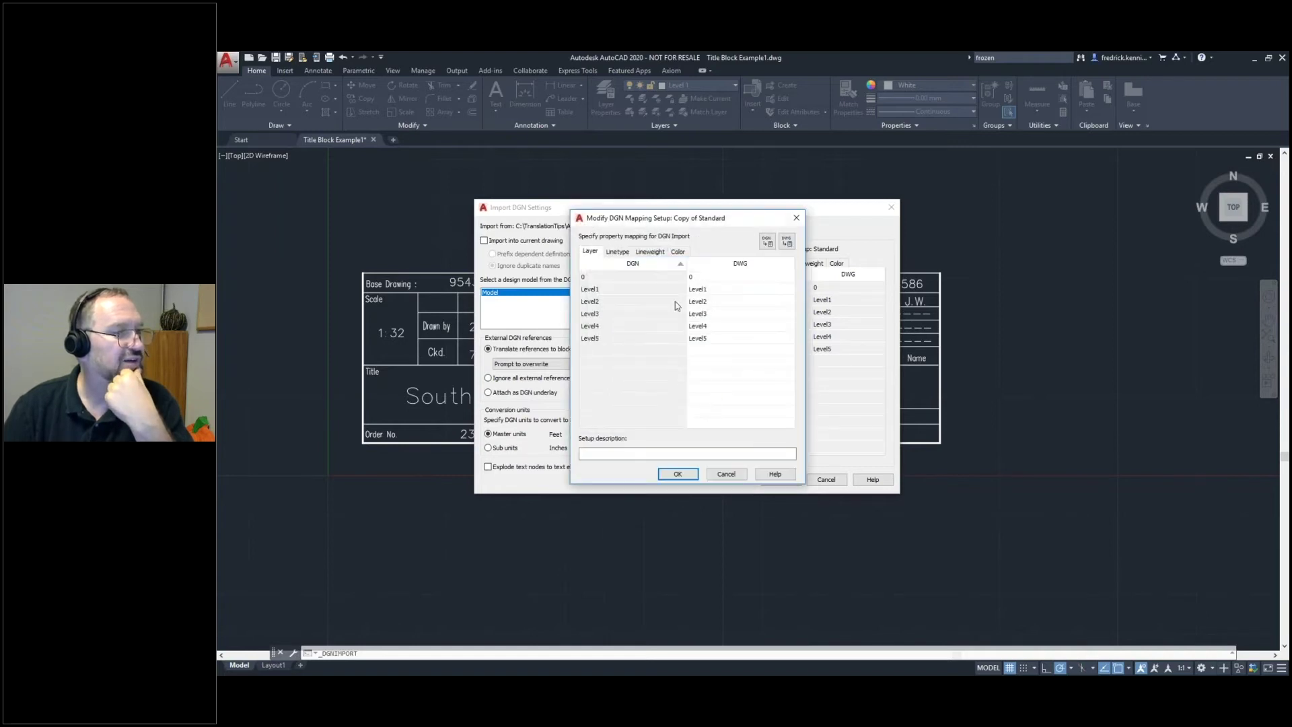
# Step: Open the DWG layer mapped to DGN layer 0 for editing in the mapping setup
pyautogui.click(611, 277)
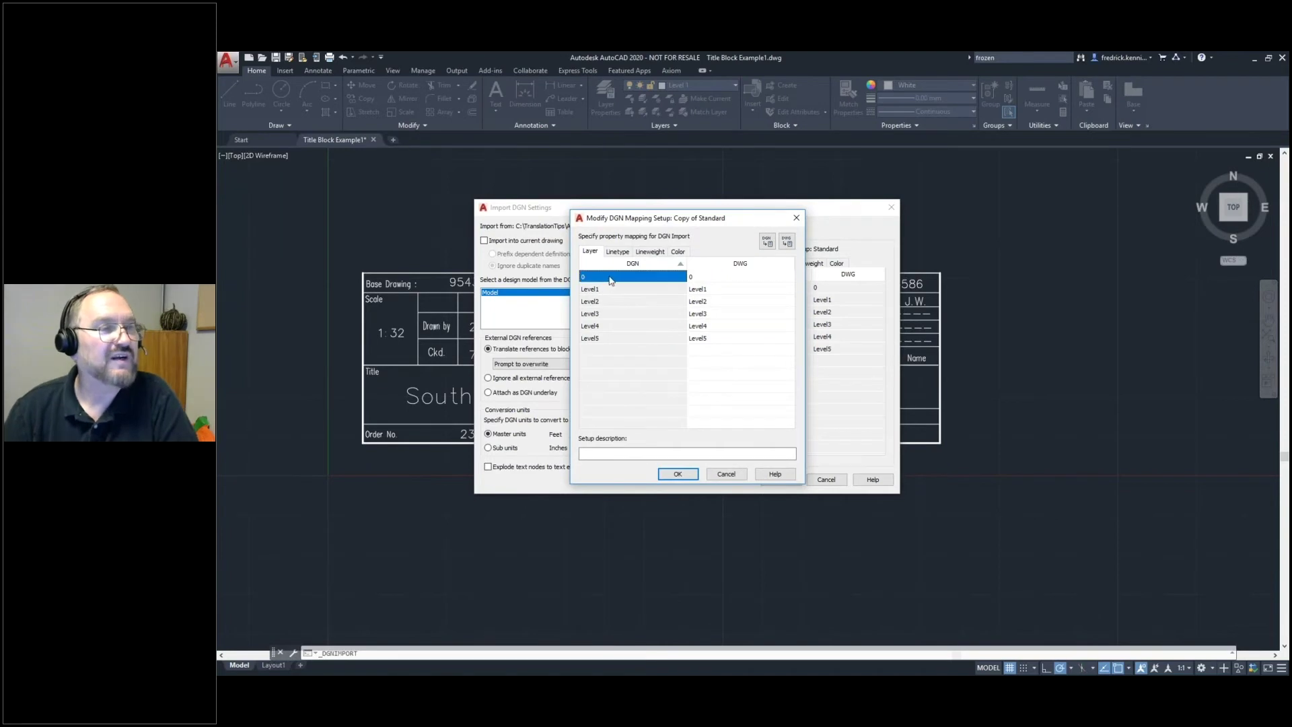
pyautogui.click(712, 277)
pyautogui.click(712, 277)
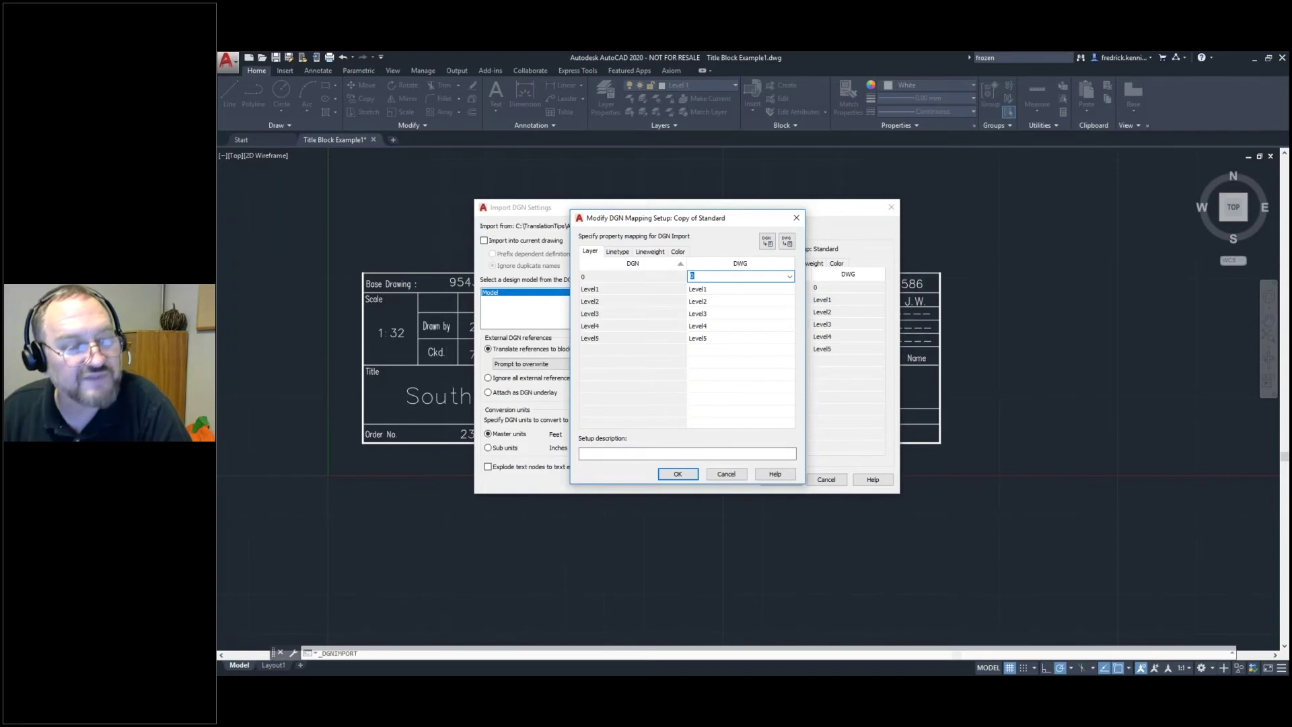
# Step: Switch to Excel, fill the Level Mapping Table with the levels of the active MicroStation file, and look over the Color Mapping Table
pyautogui.hotkey('alt', 'Tab')
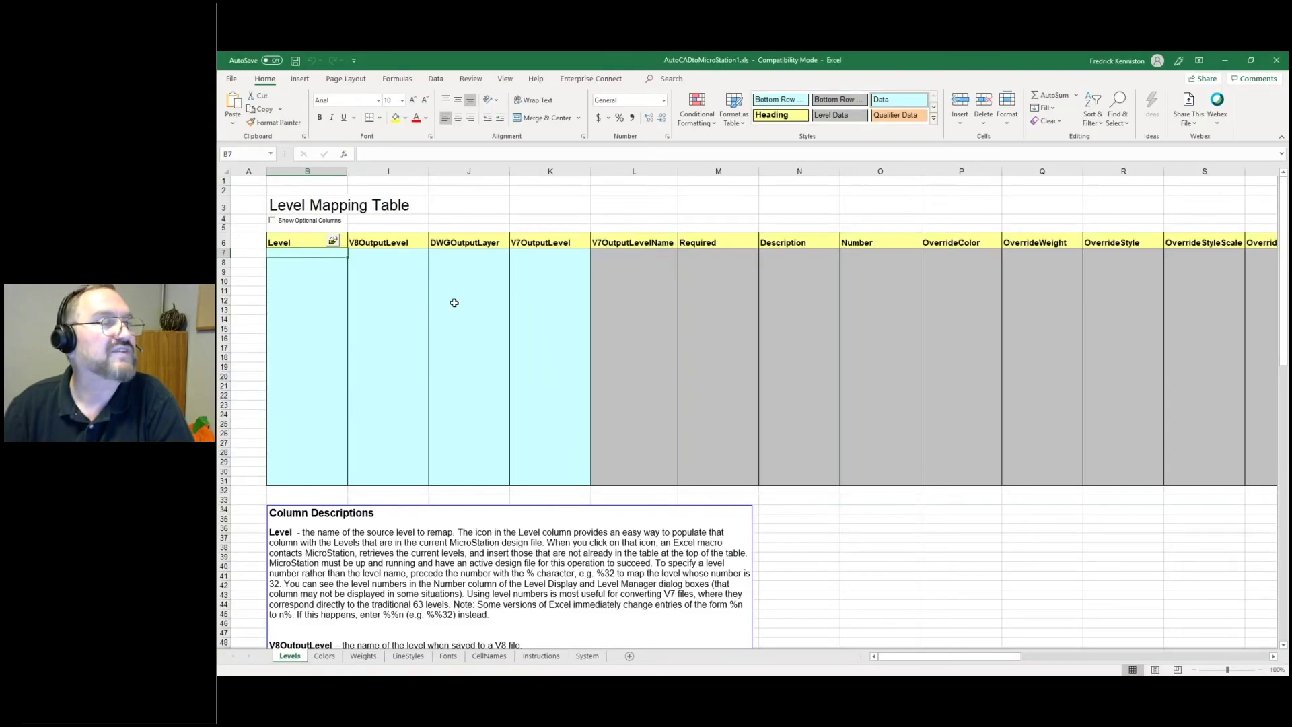
pyautogui.click(334, 241)
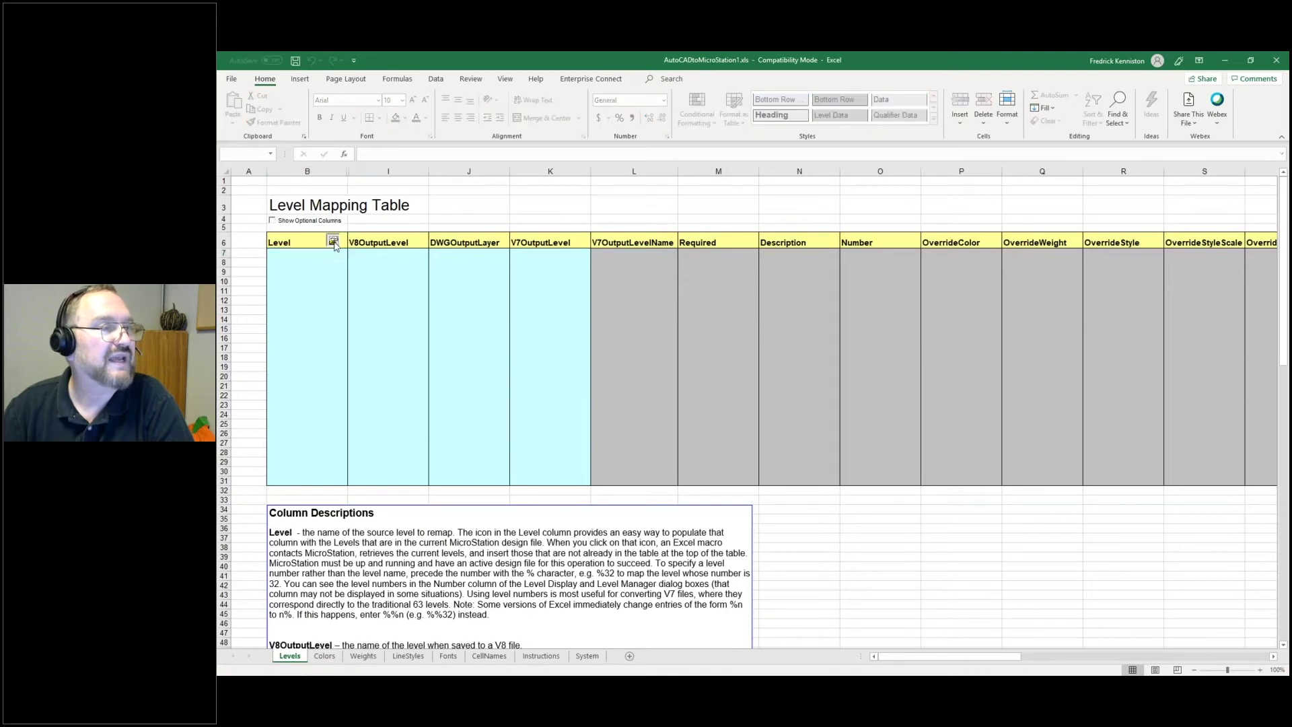
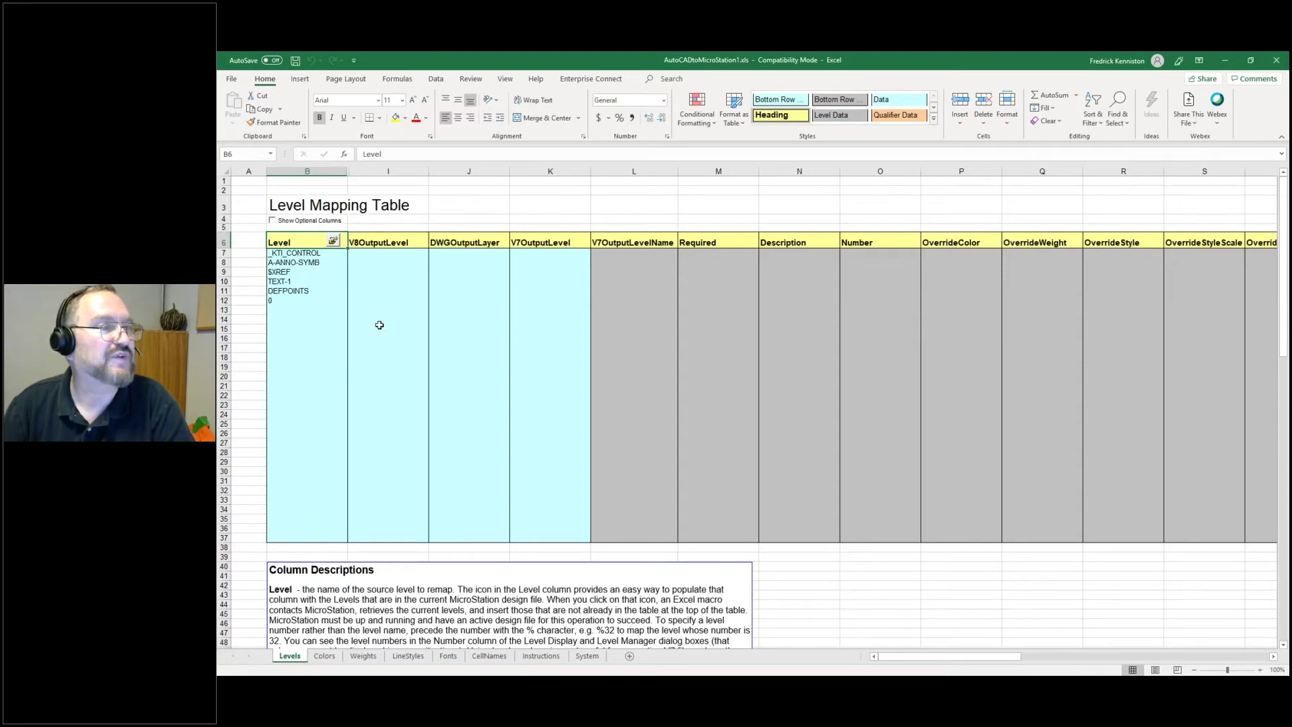
pyautogui.click(472, 254)
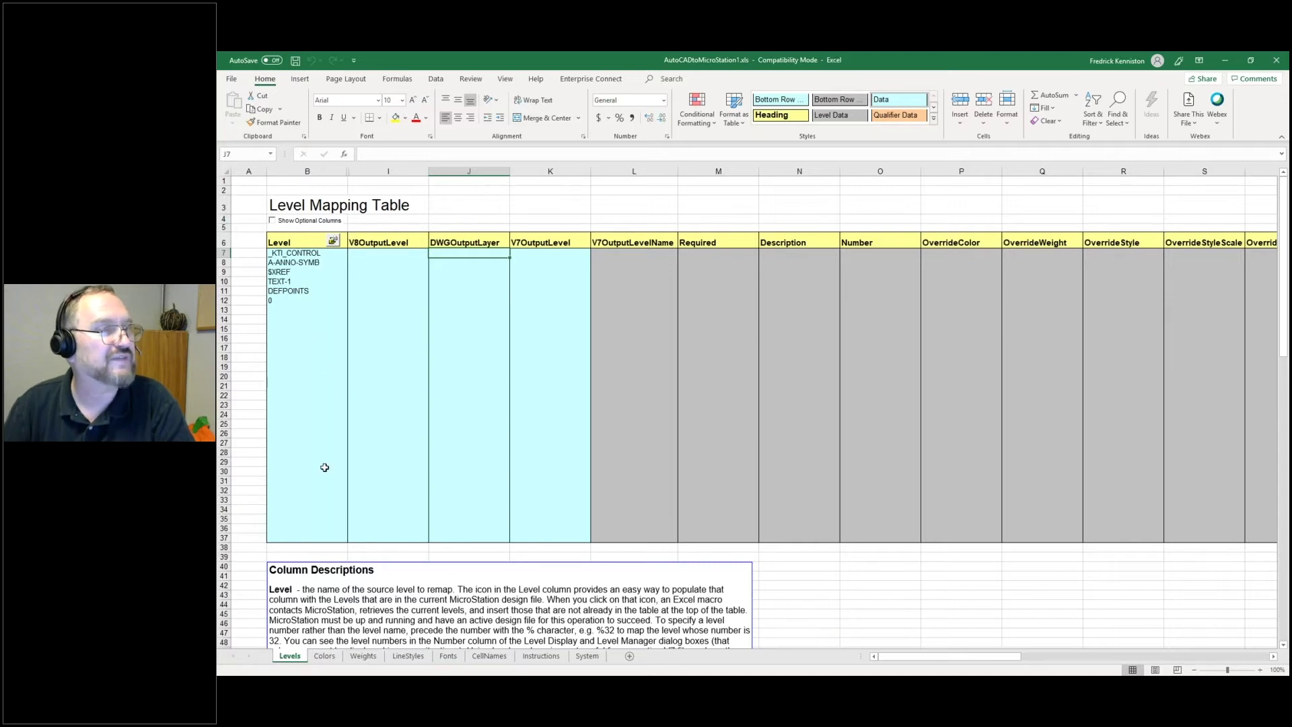
pyautogui.click(325, 656)
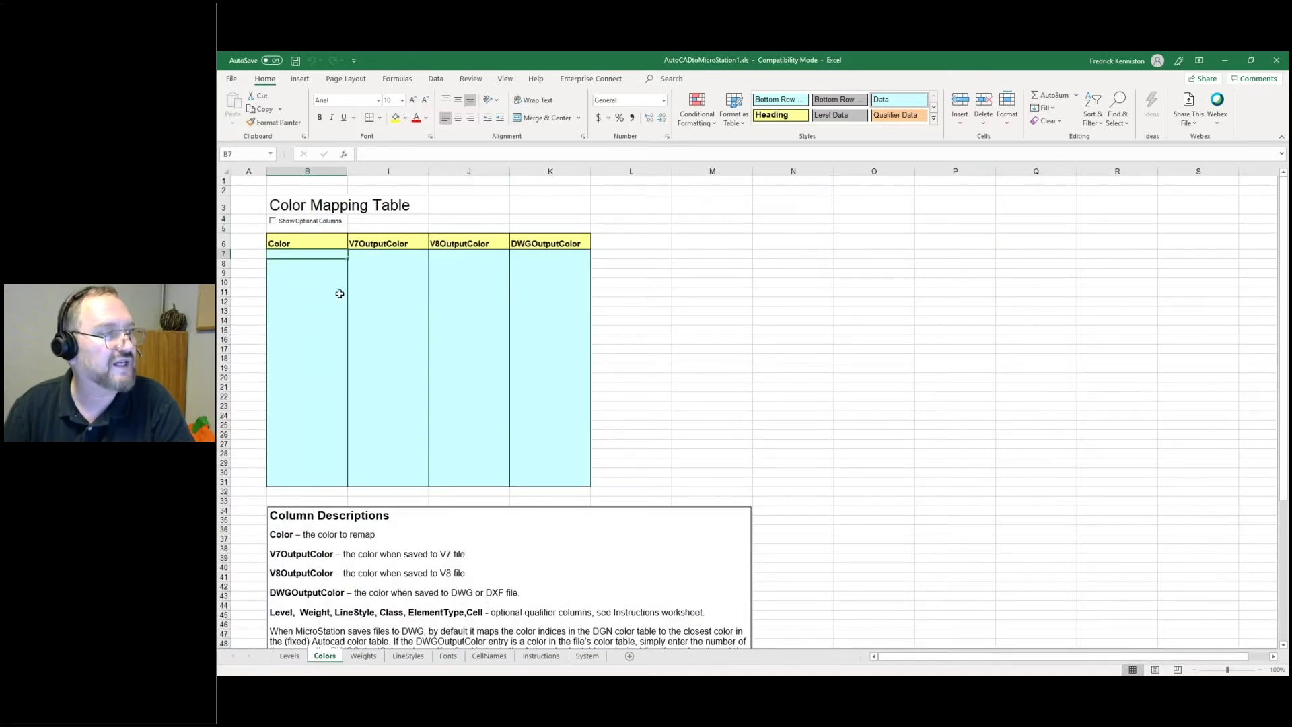
pyautogui.click(290, 656)
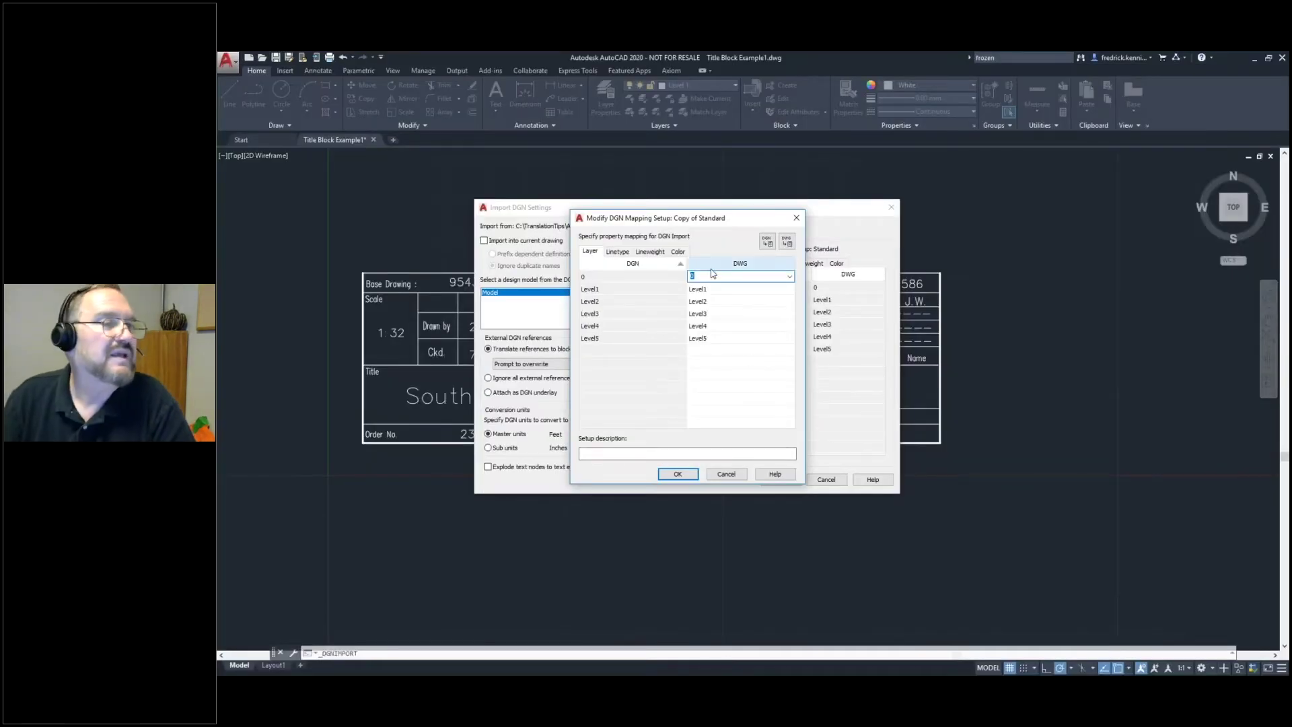
# Step: Look over the linetype, lineweight, color and layer mappings of Copy of Standard, and cancel creating the mapping setup
pyautogui.click(693, 276)
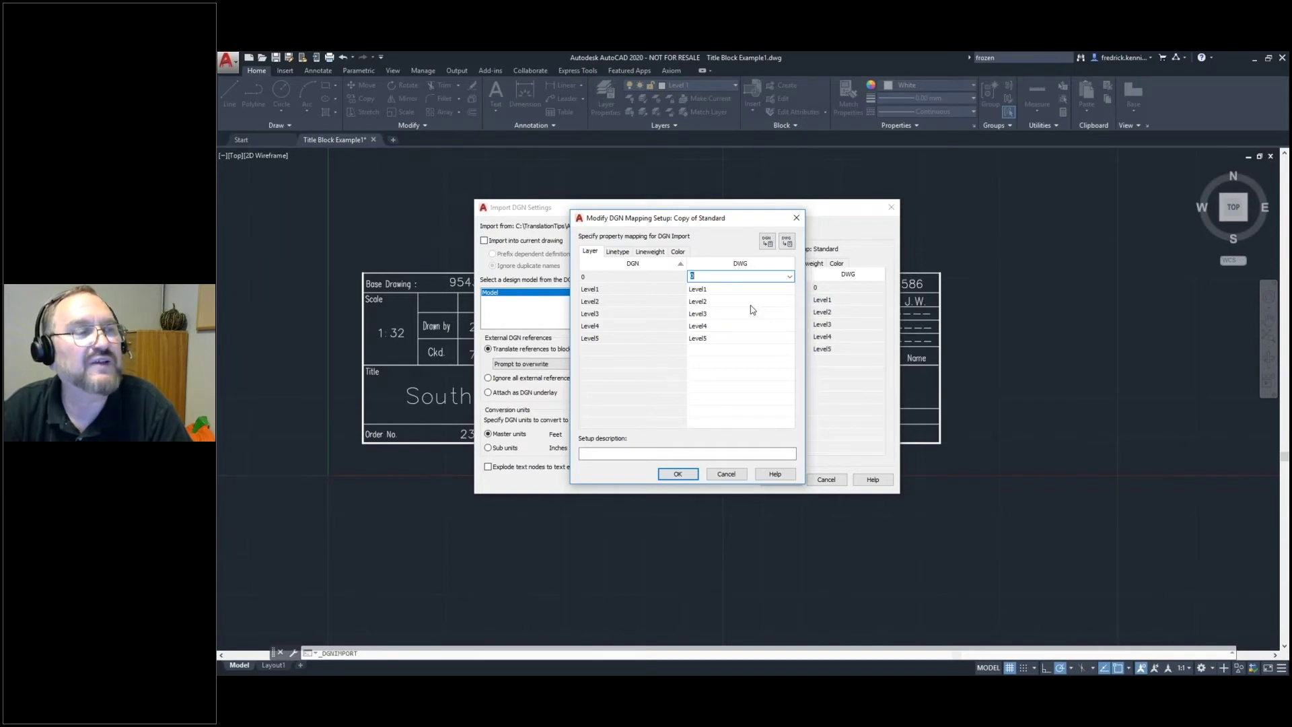
pyautogui.click(619, 253)
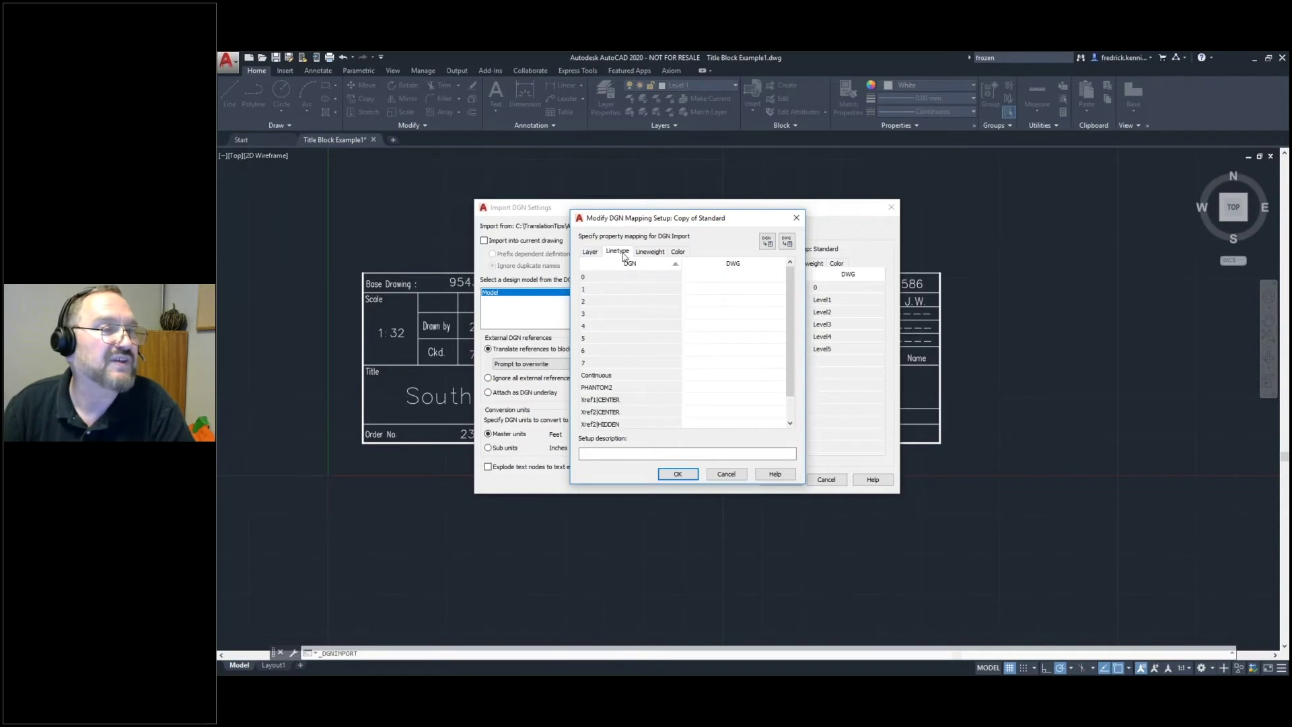
pyautogui.click(649, 253)
pyautogui.click(678, 252)
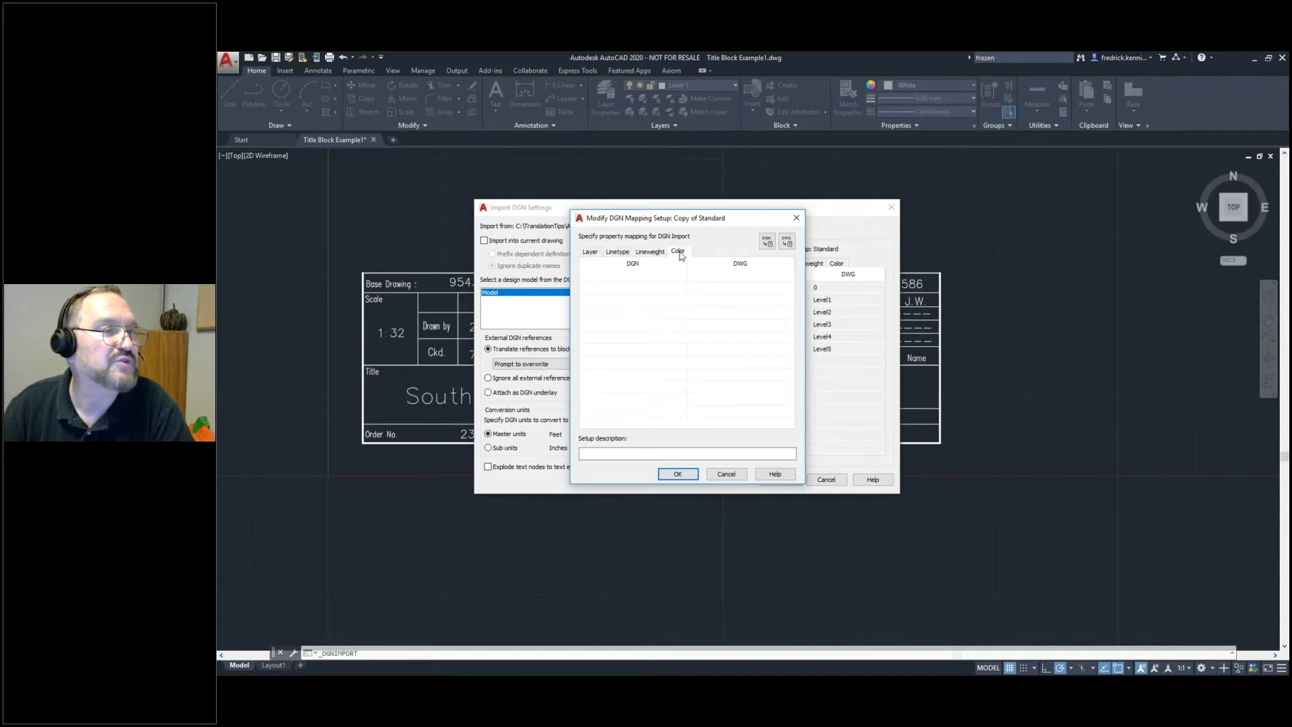
pyautogui.click(591, 252)
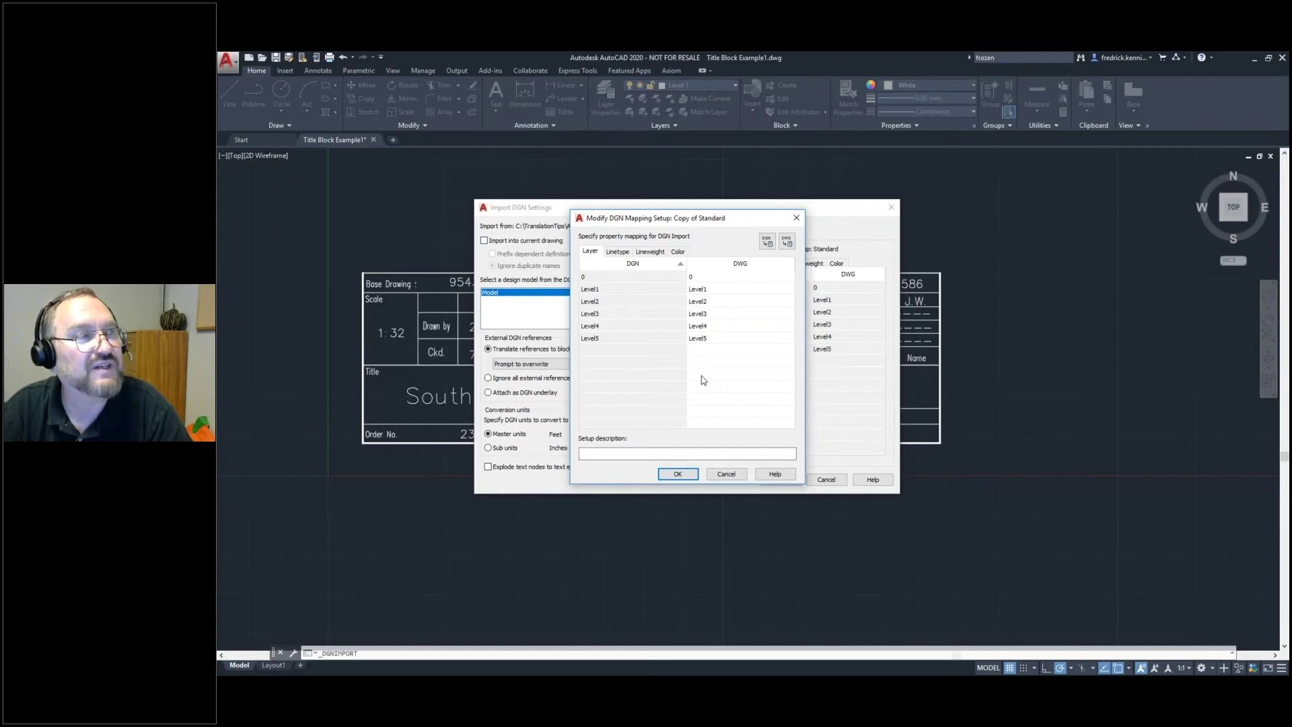
pyautogui.click(722, 474)
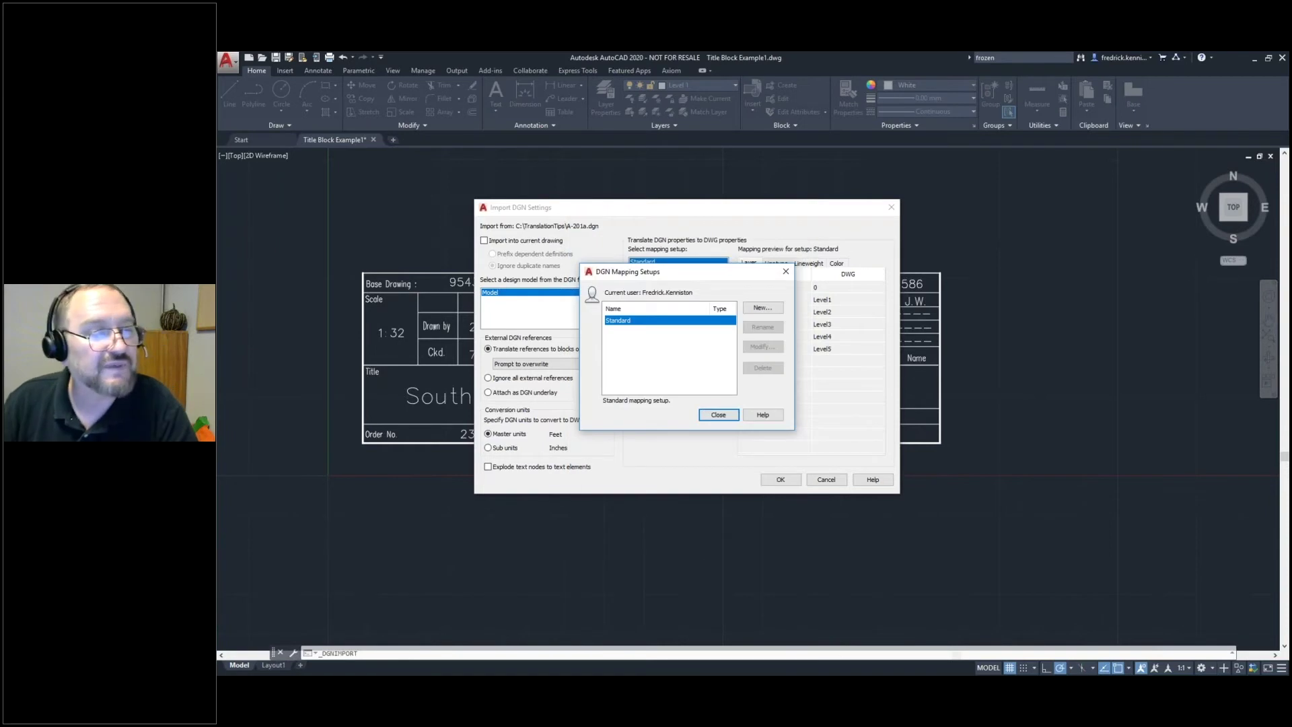
# Step: Switch to Excel to close AutoCADtoMicroStation1.xls without saving, and dismiss the DGN mapping setups and import settings in AutoCAD
pyautogui.hotkey('alt', 'Tab')
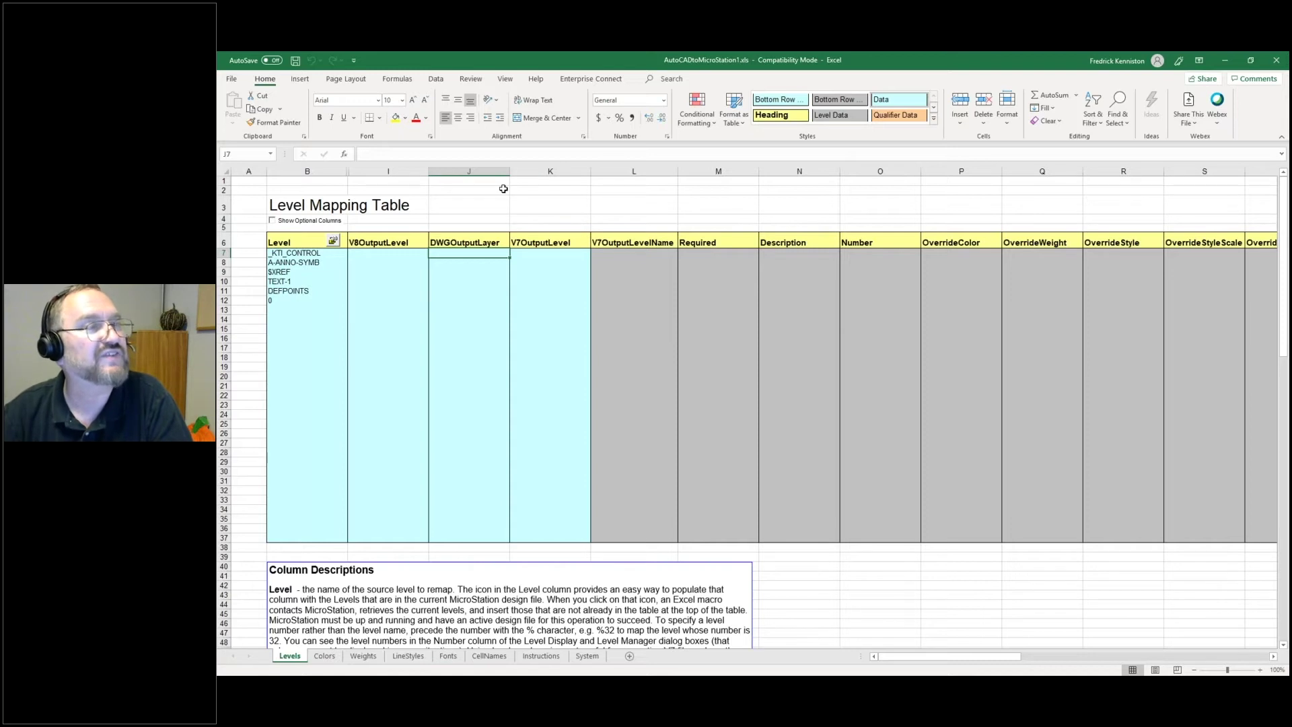
pyautogui.click(1274, 62)
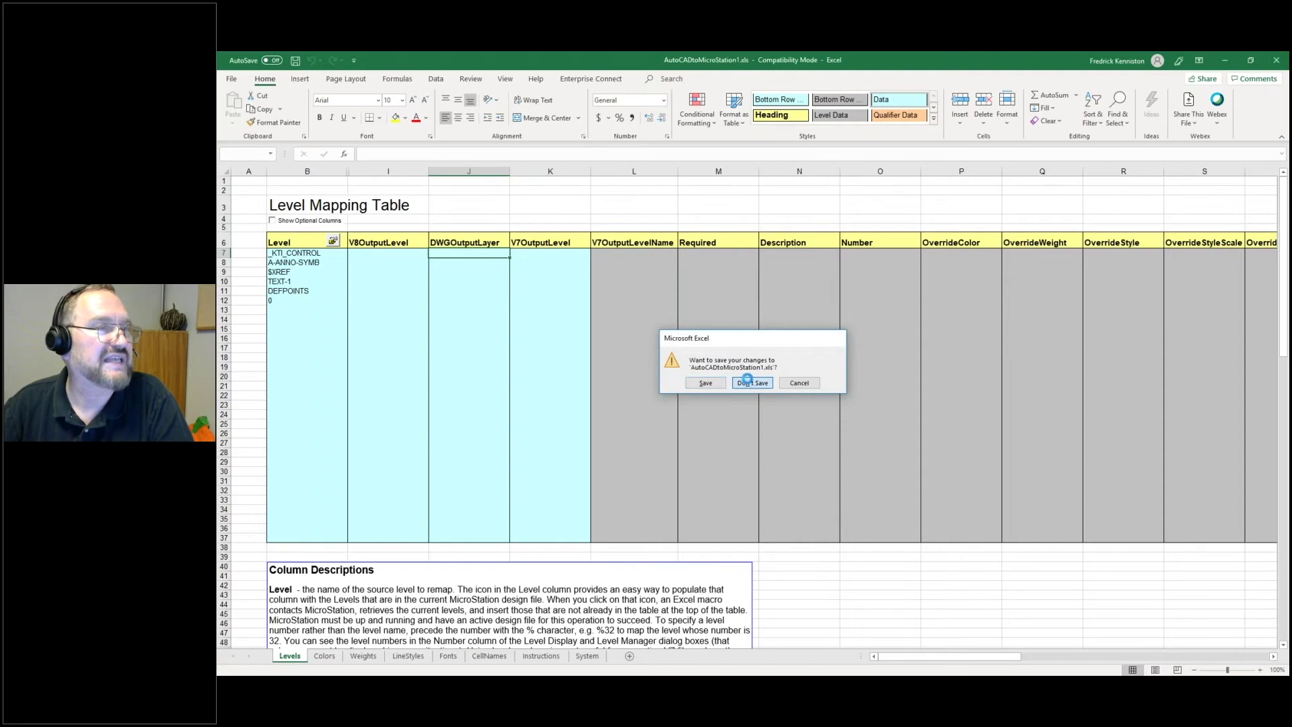
pyautogui.click(751, 381)
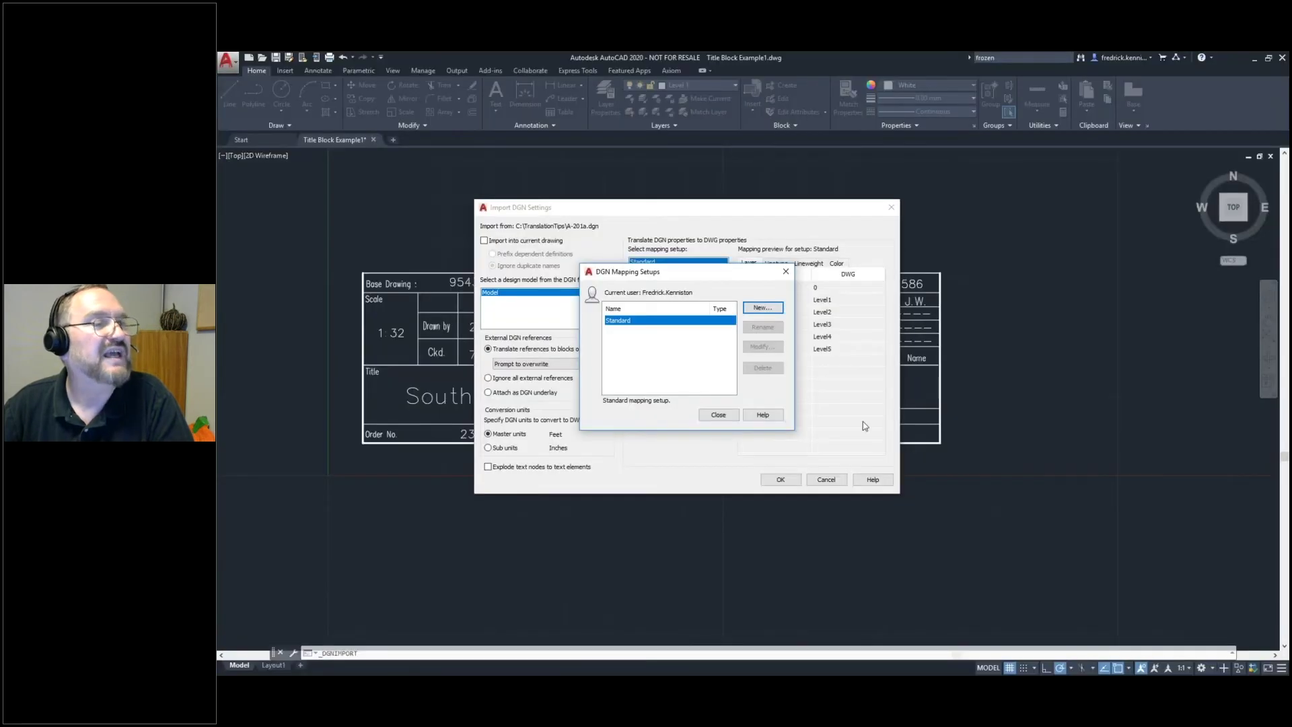
pyautogui.click(730, 416)
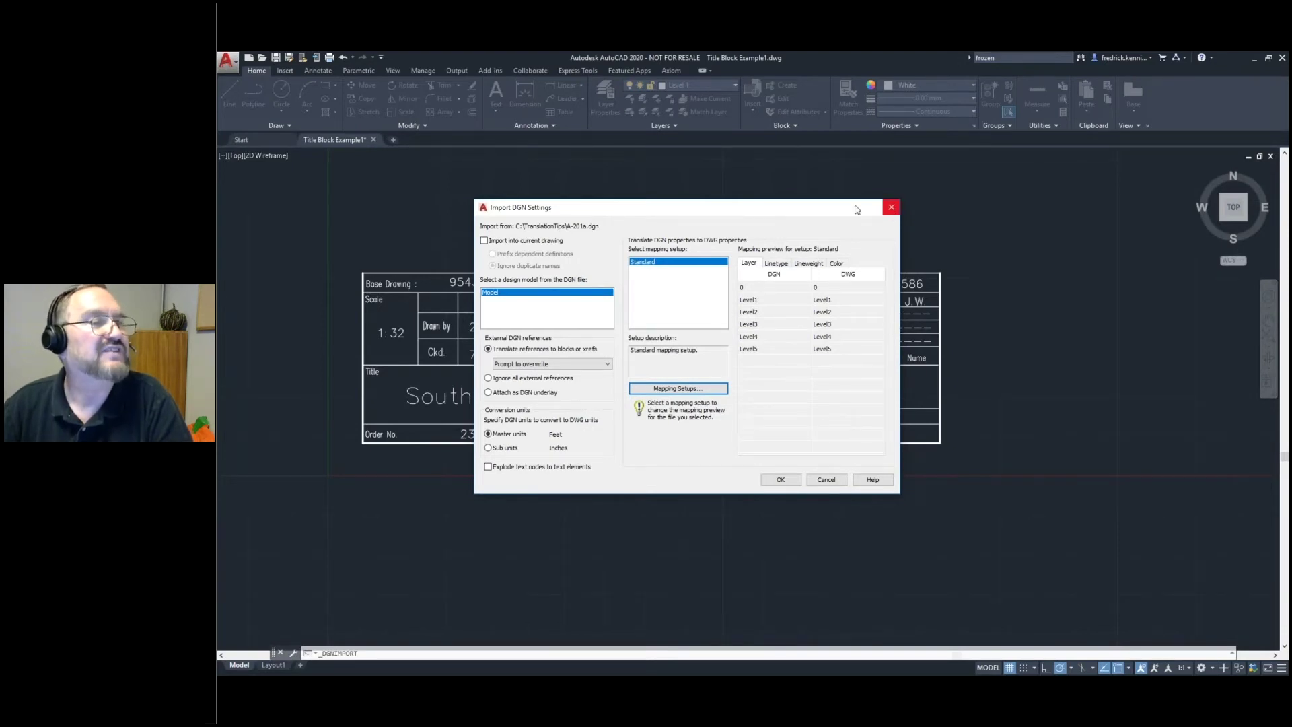
pyautogui.click(891, 209)
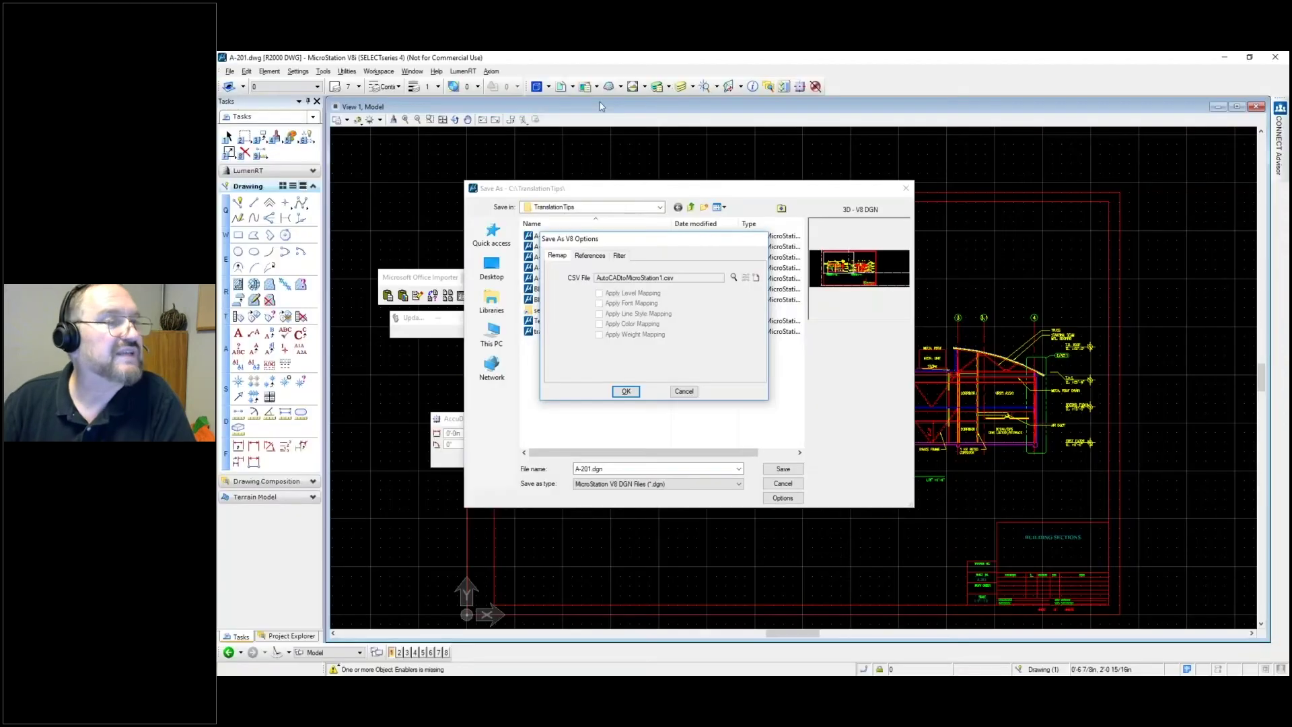
# Step: In MicroStation, review the attachment and level-copying choices in the V8 save options for references, and enable Convert Reference Files
pyautogui.click(590, 257)
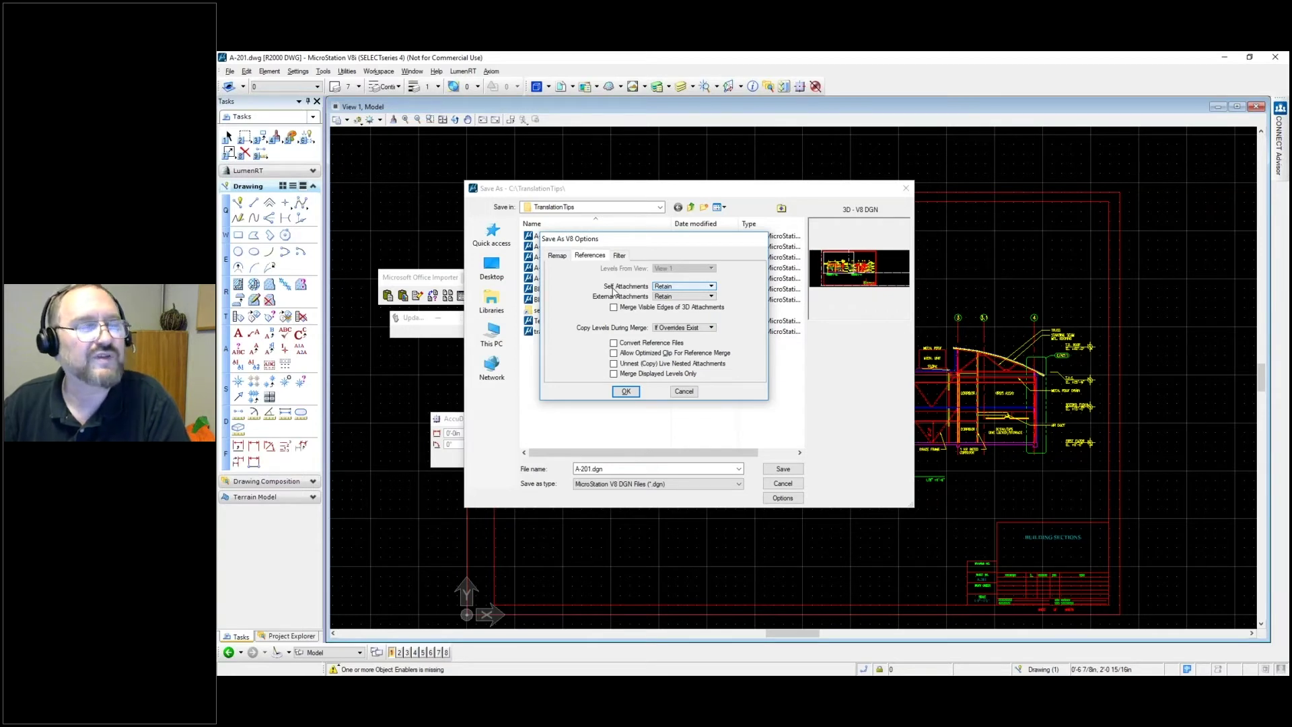
pyautogui.click(700, 291)
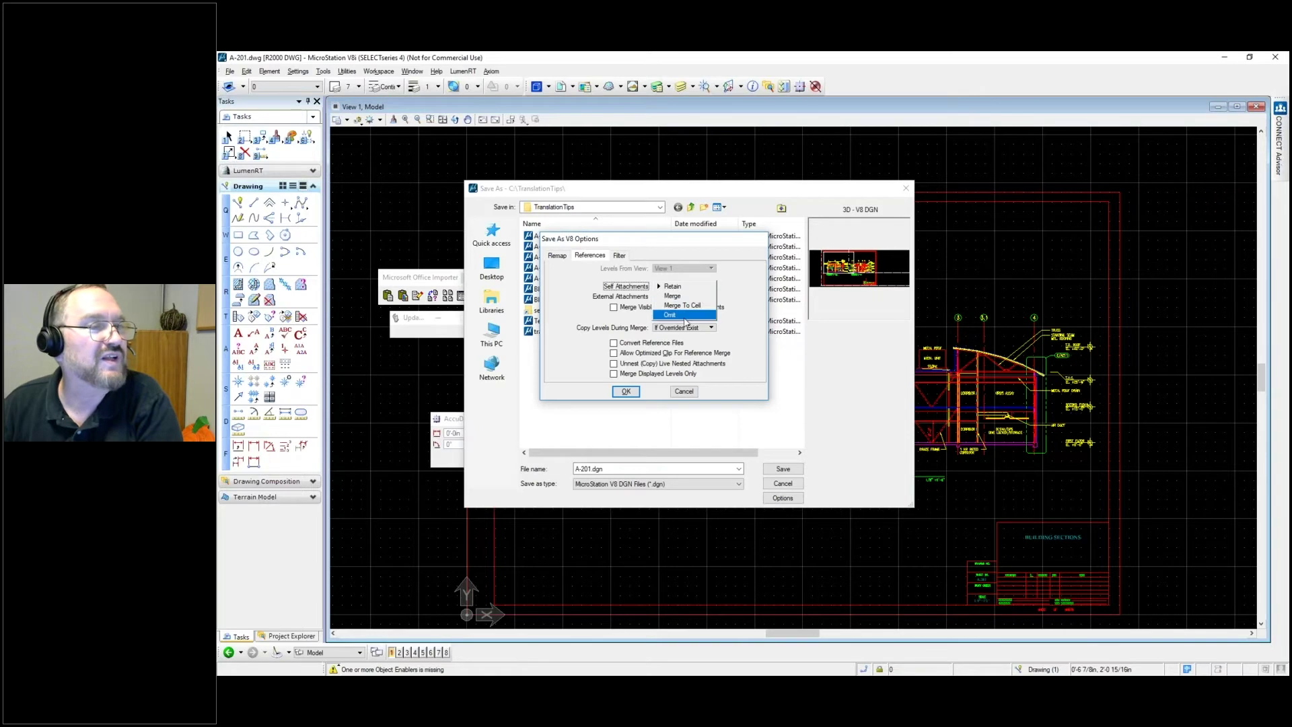
pyautogui.click(577, 309)
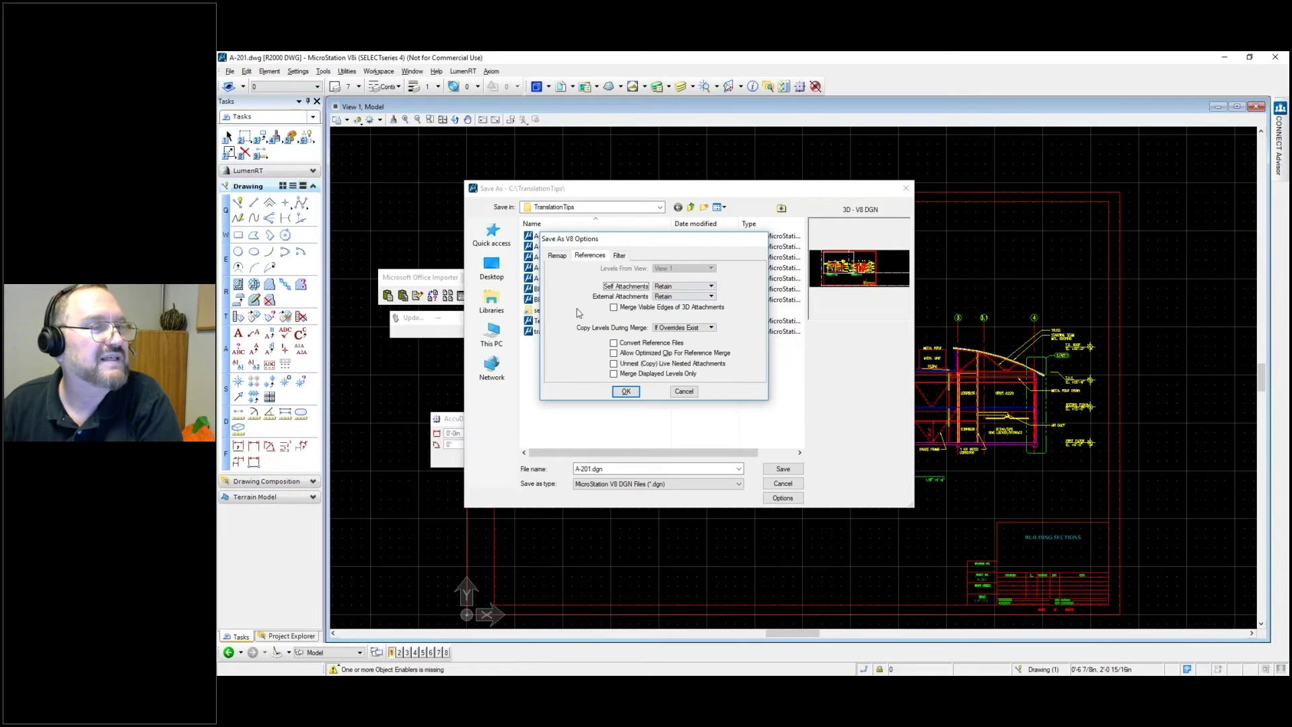
pyautogui.click(712, 297)
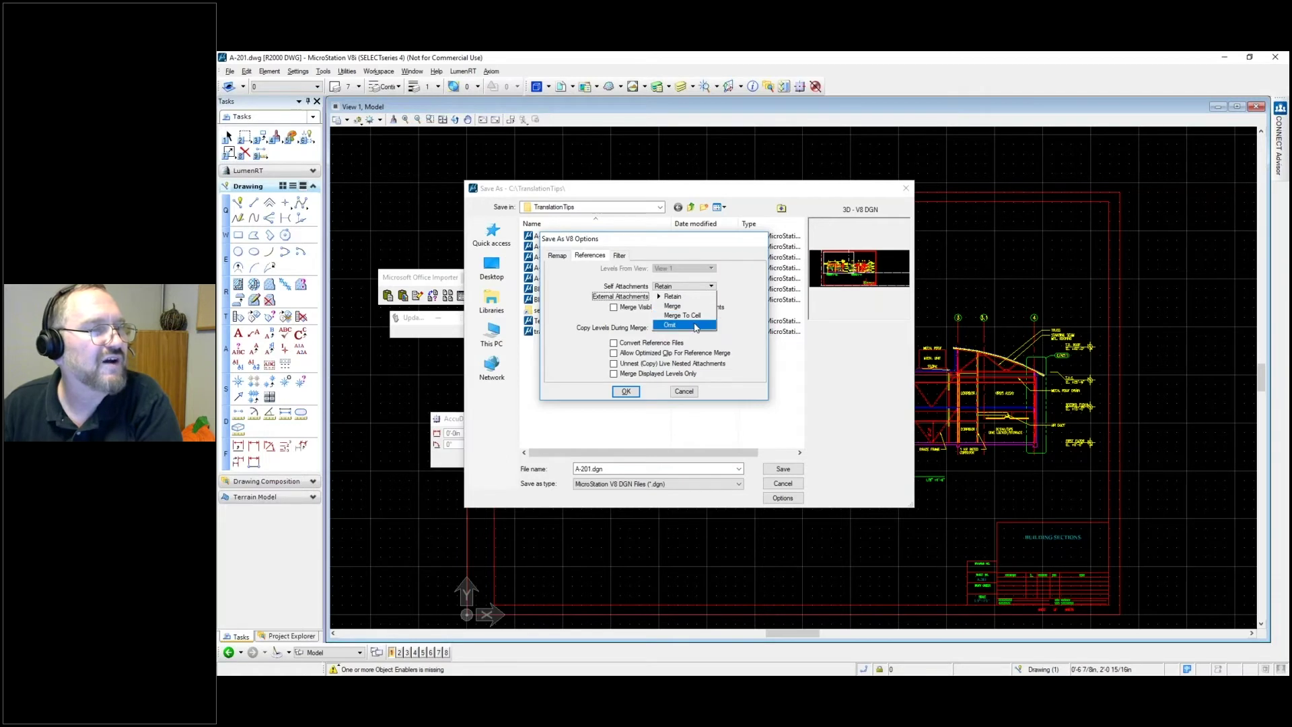
pyautogui.click(691, 324)
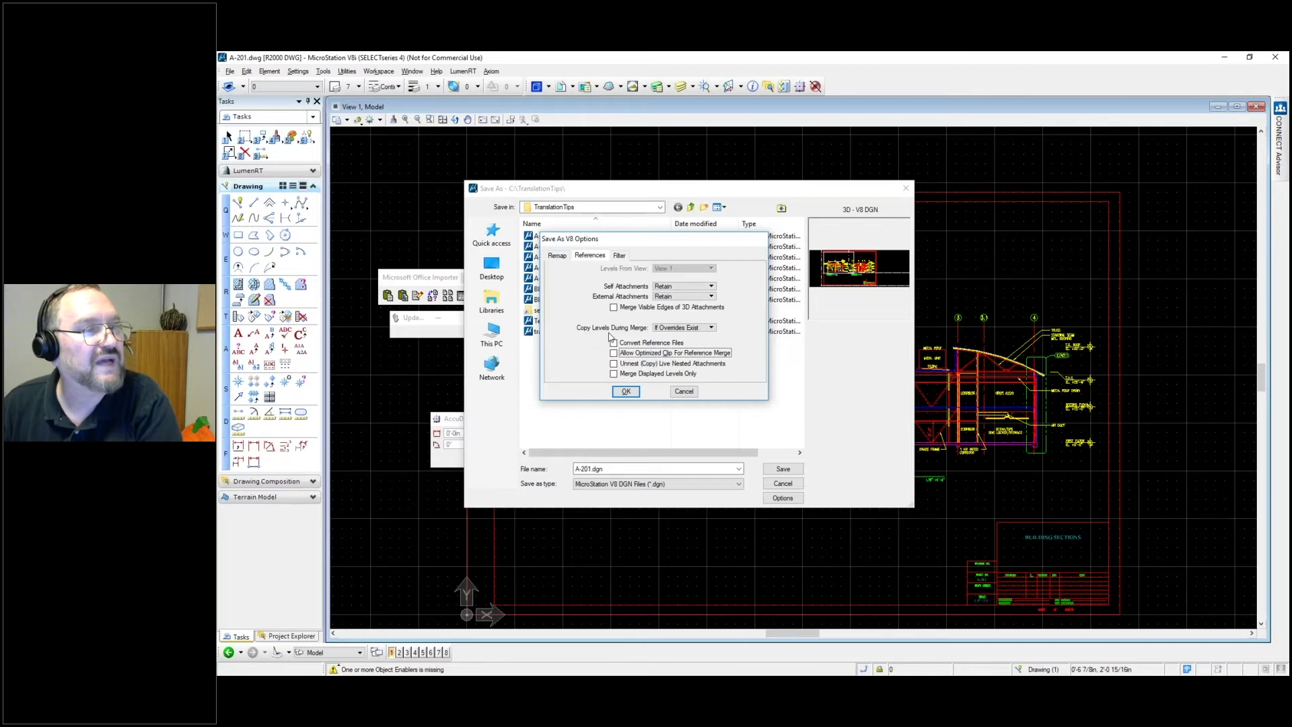
pyautogui.click(703, 330)
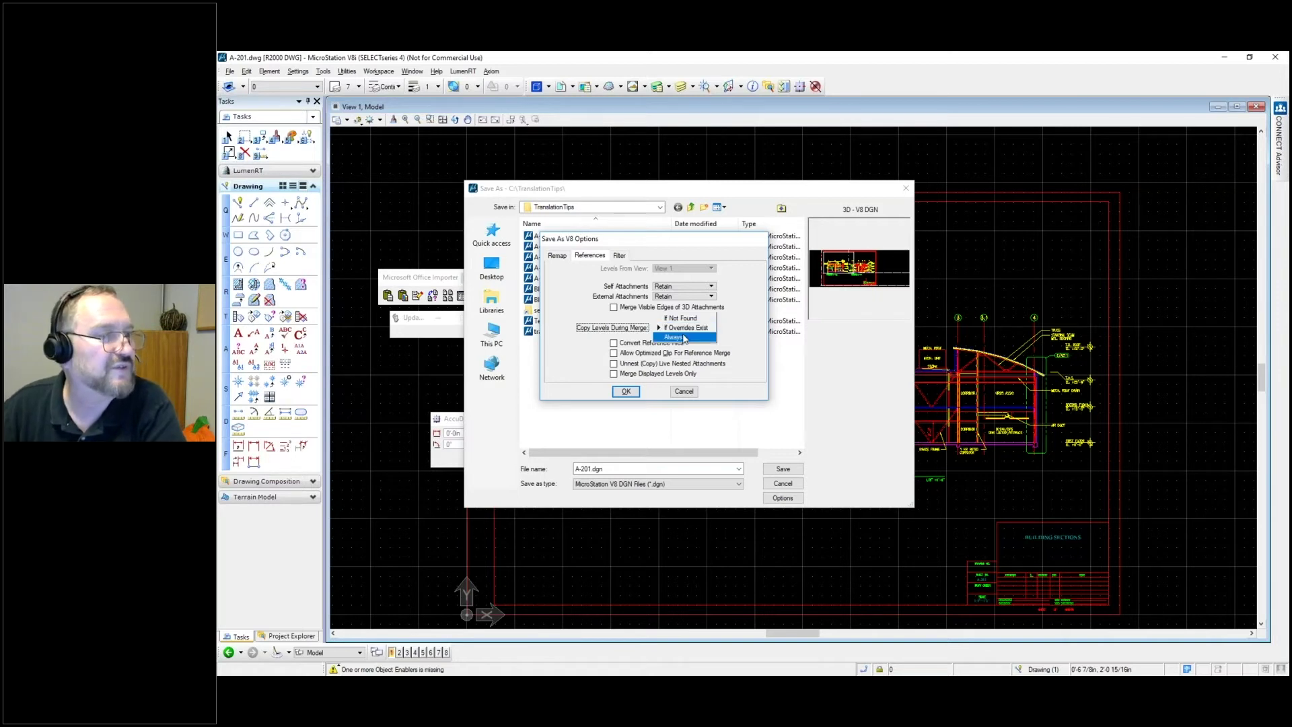
pyautogui.click(735, 351)
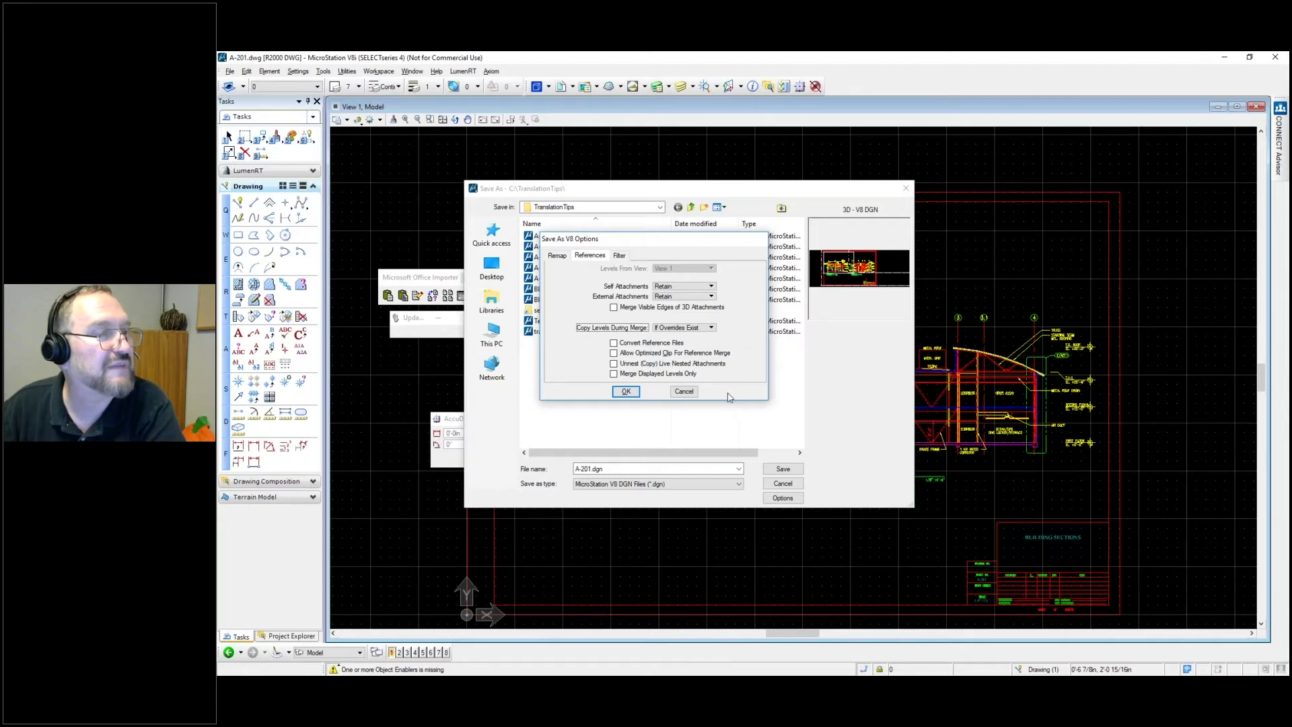
pyautogui.click(614, 344)
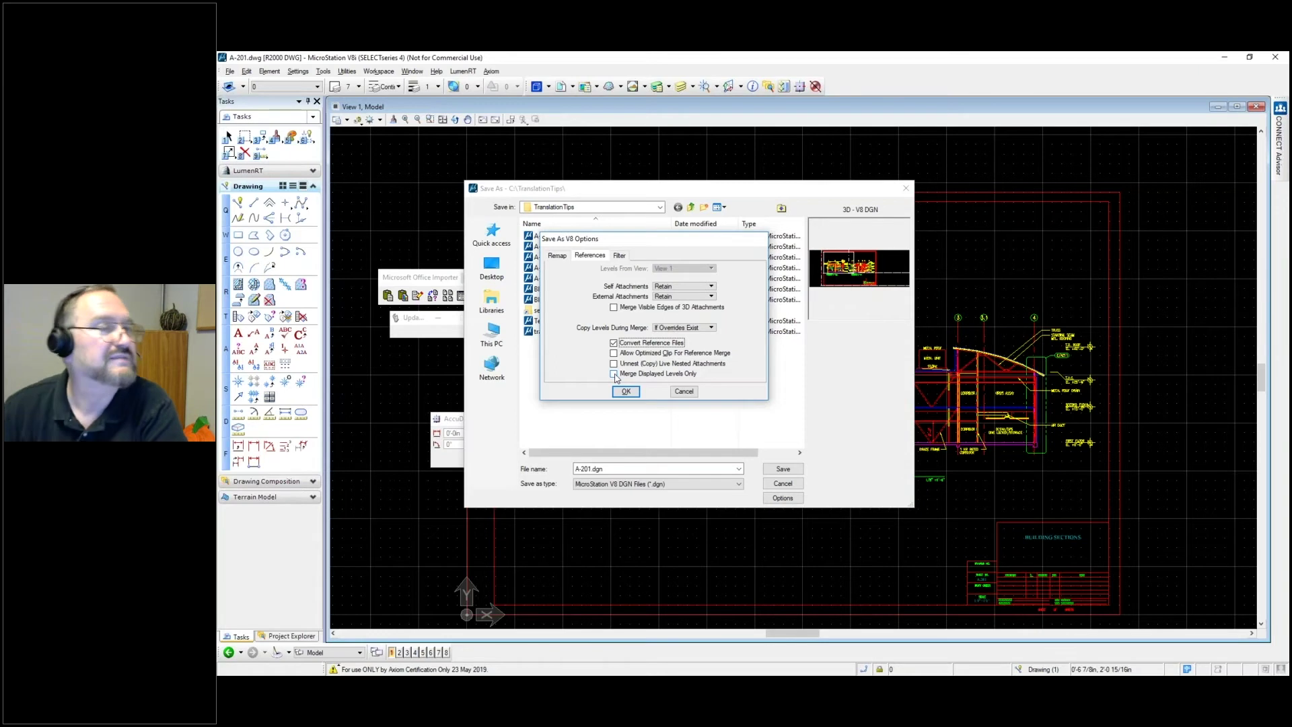
# Step: Review the geometry filter and the model selection in the V8 save options, and cancel the options without applying changes
pyautogui.click(619, 256)
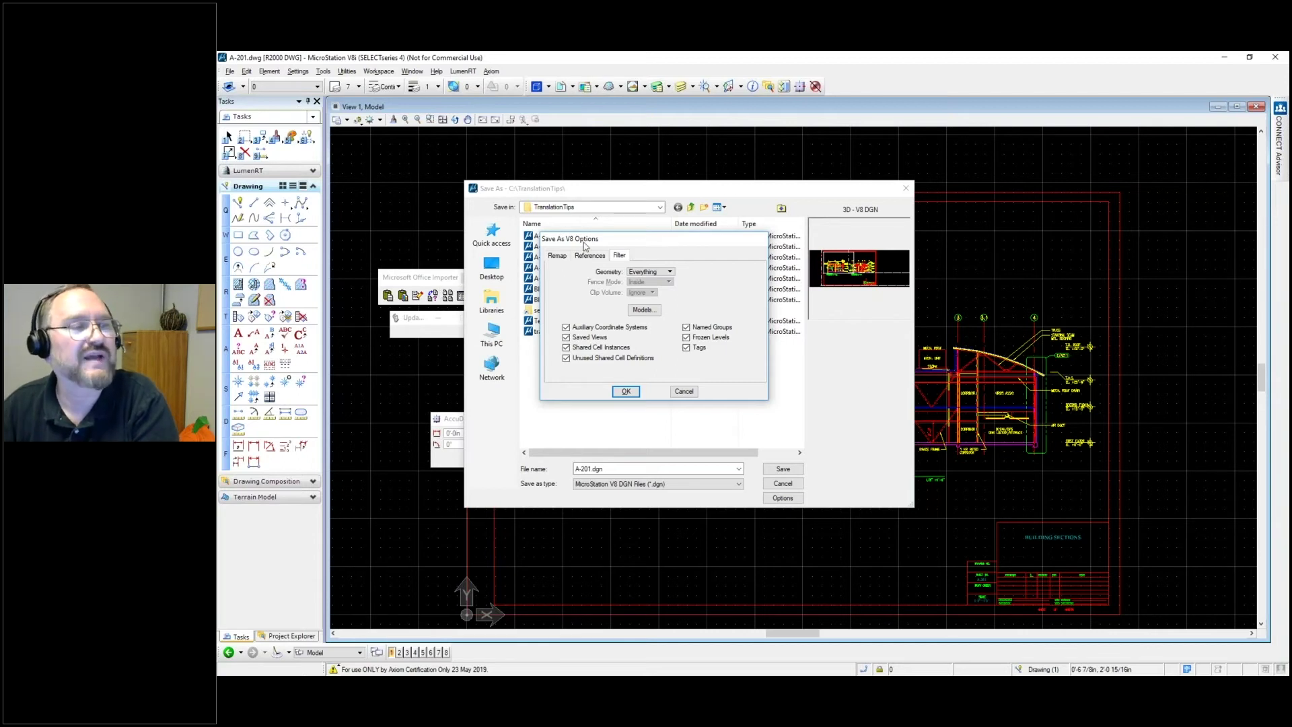
pyautogui.click(669, 273)
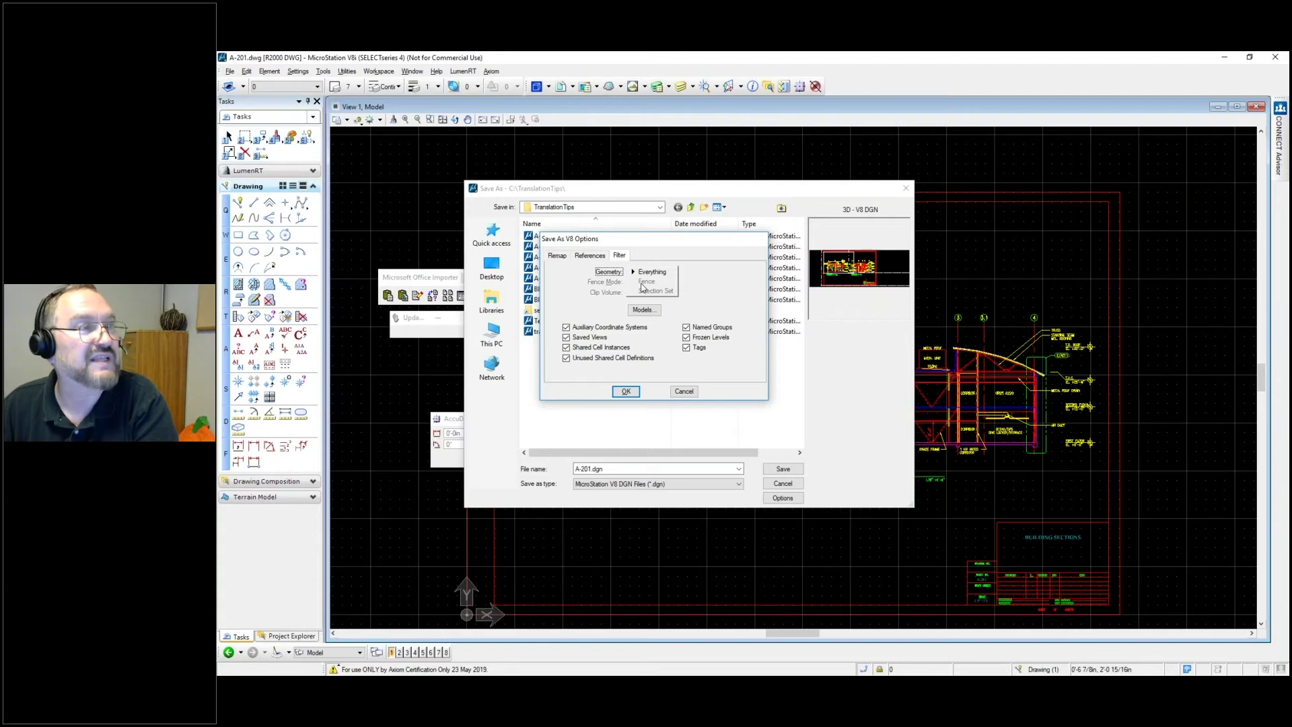
pyautogui.click(725, 272)
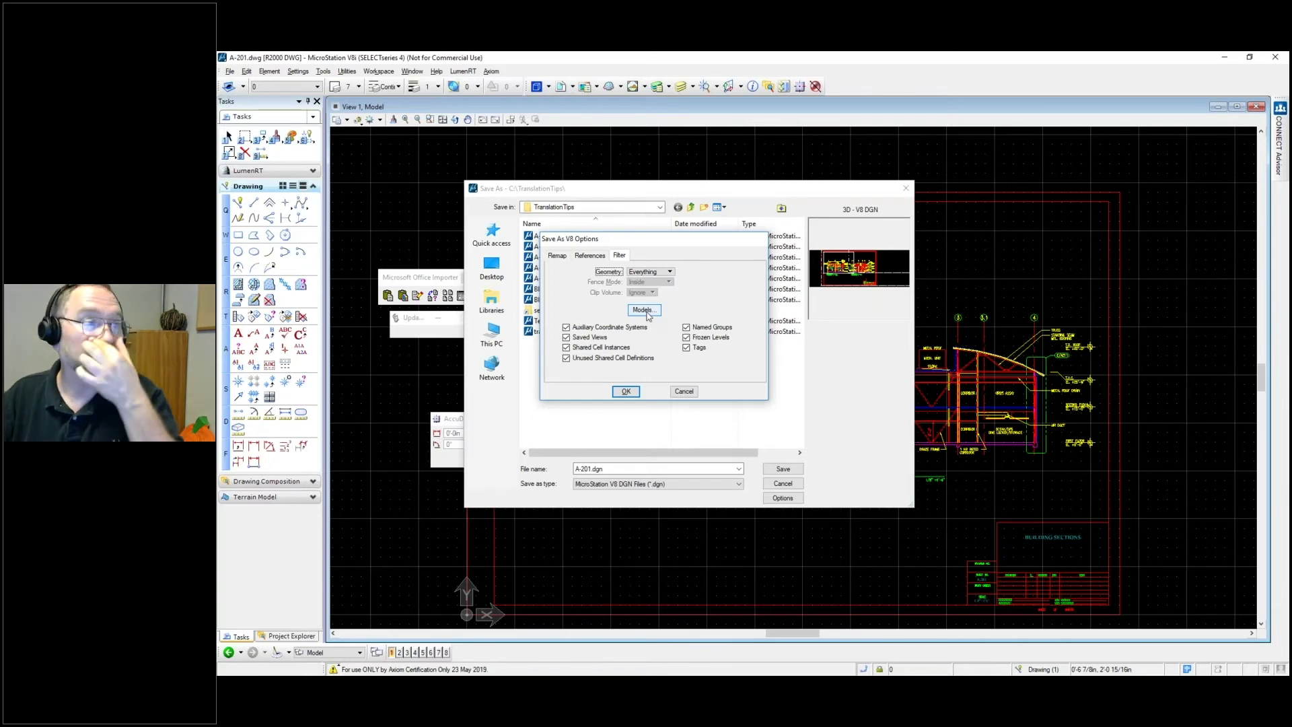
pyautogui.click(644, 311)
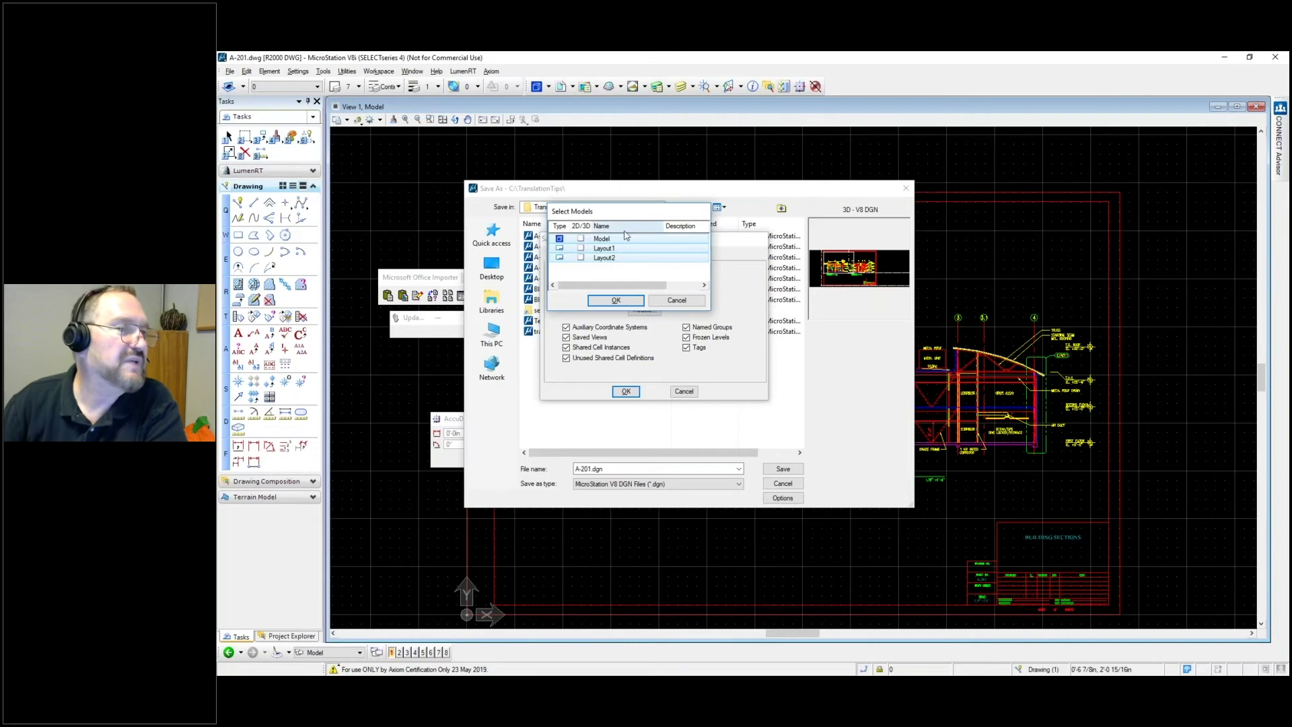
pyautogui.click(622, 239)
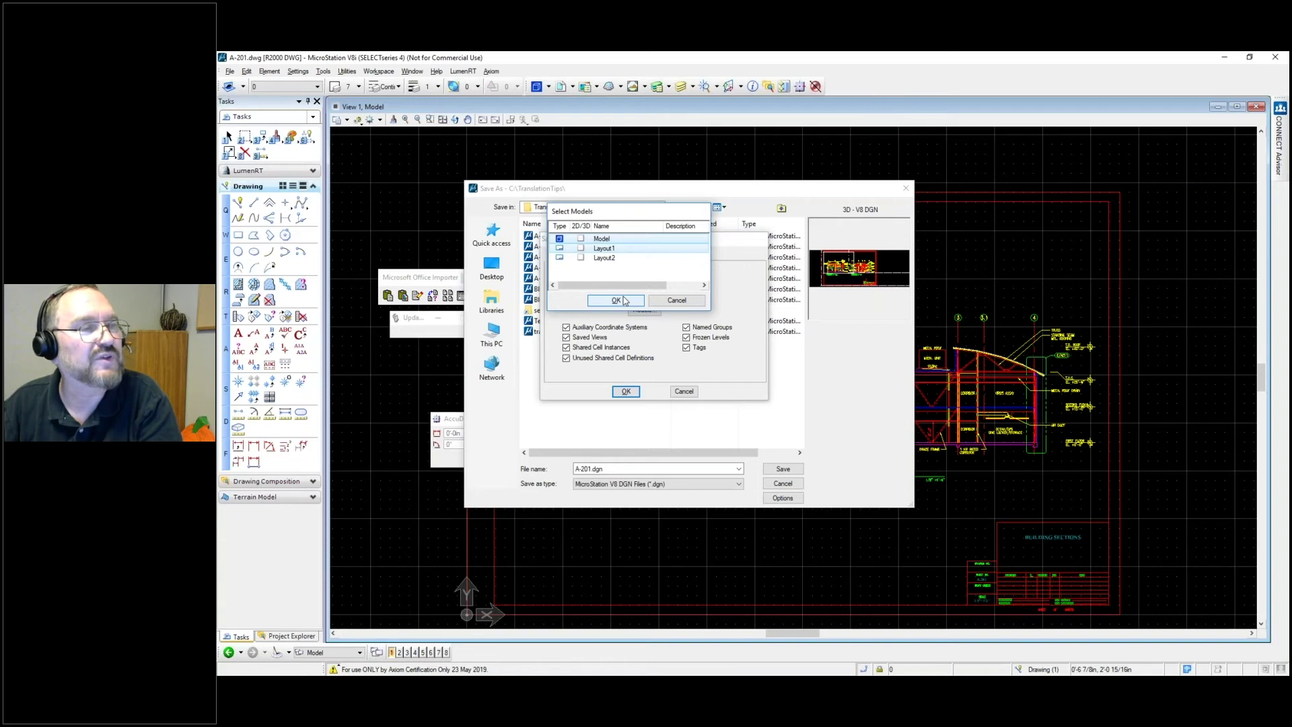
pyautogui.click(673, 304)
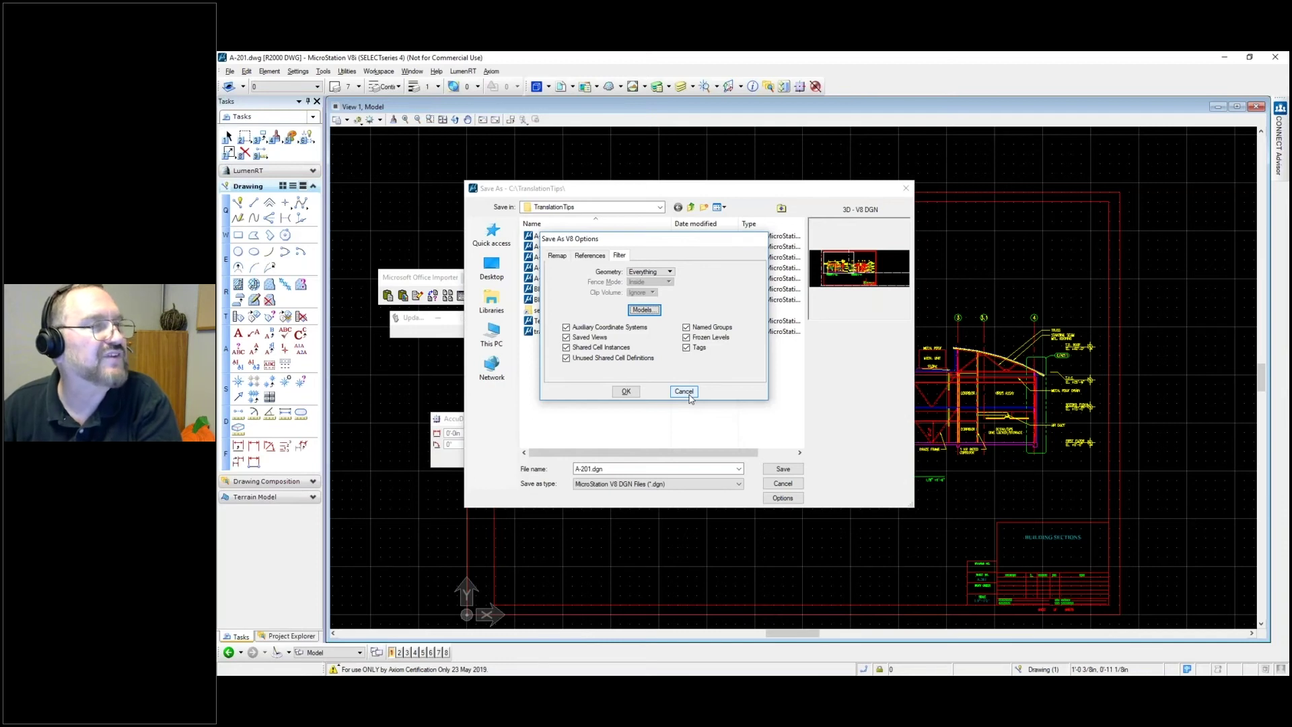
pyautogui.click(688, 395)
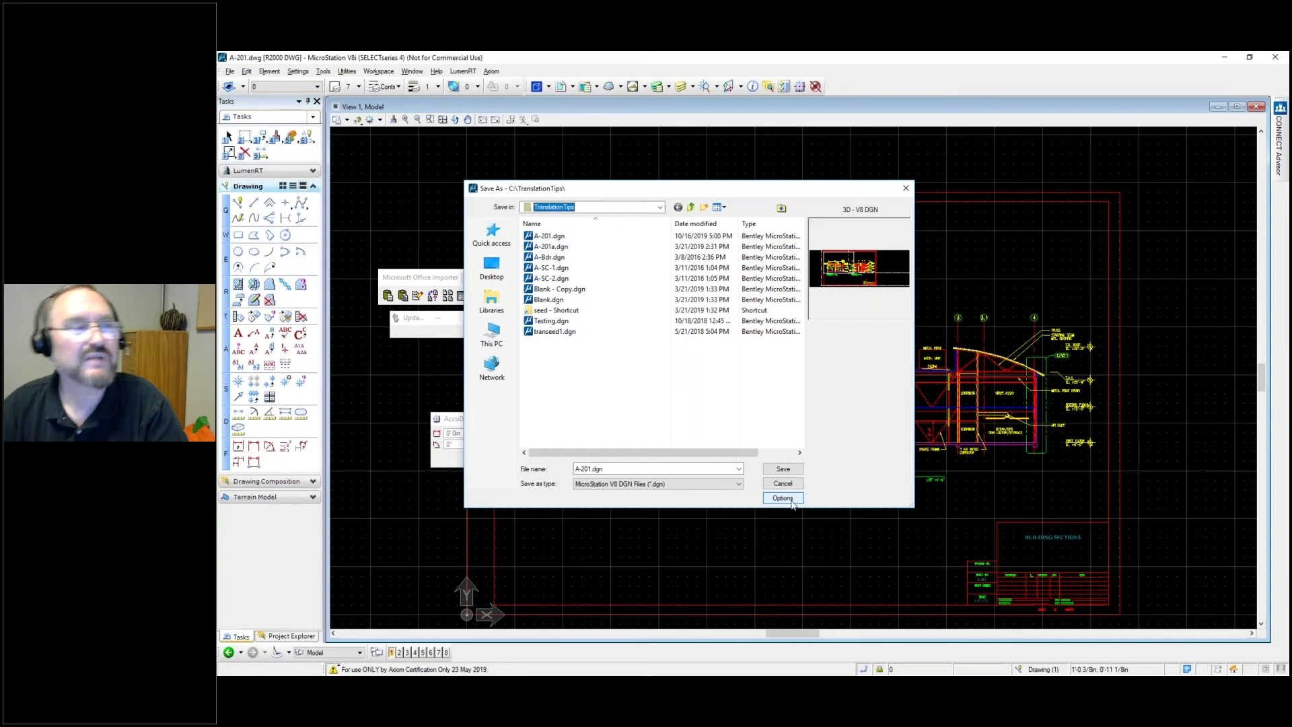
# Step: Cancel saving the drawing as A-201.dgn and exit MicroStation
pyautogui.click(792, 501)
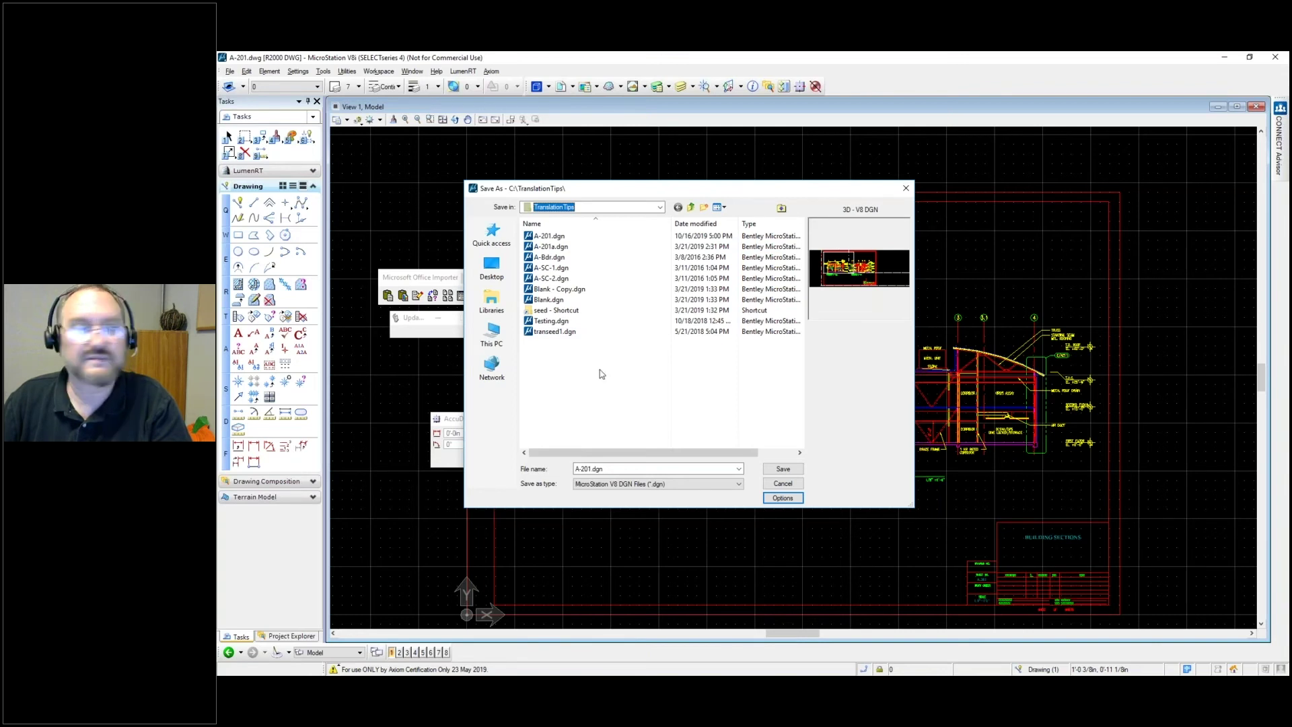
pyautogui.click(790, 486)
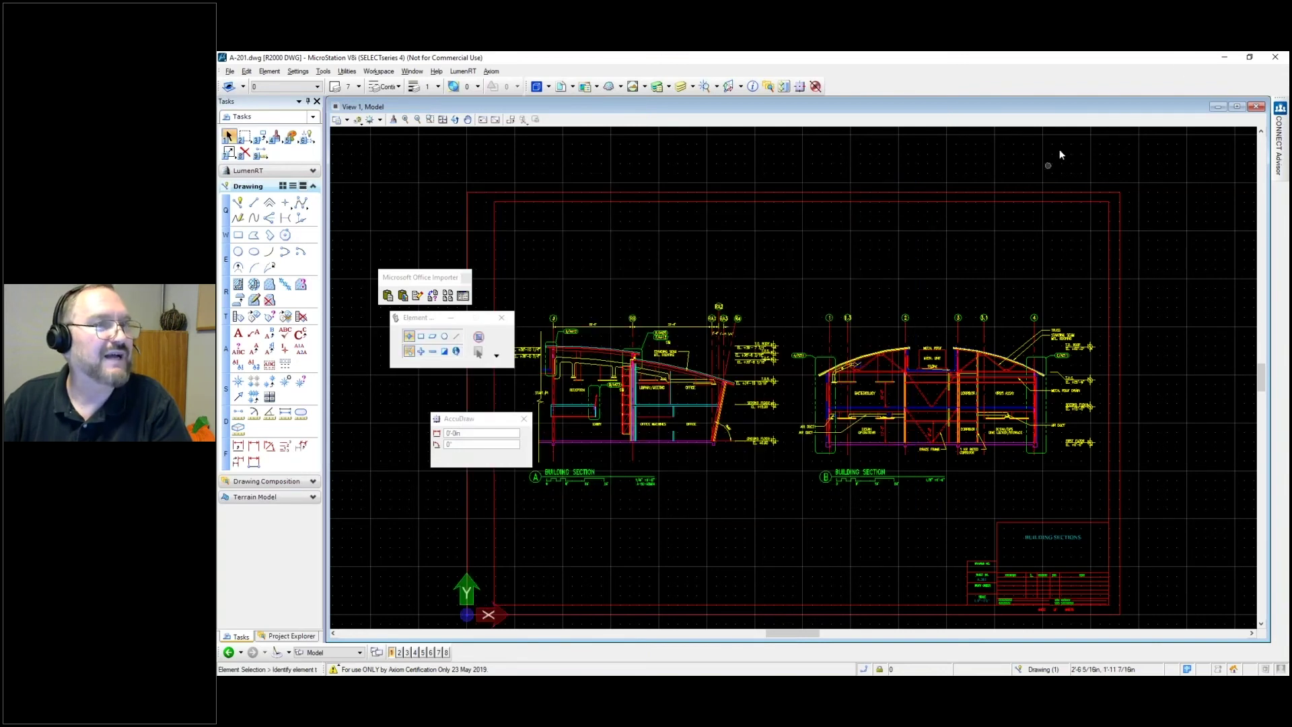
pyautogui.click(1275, 58)
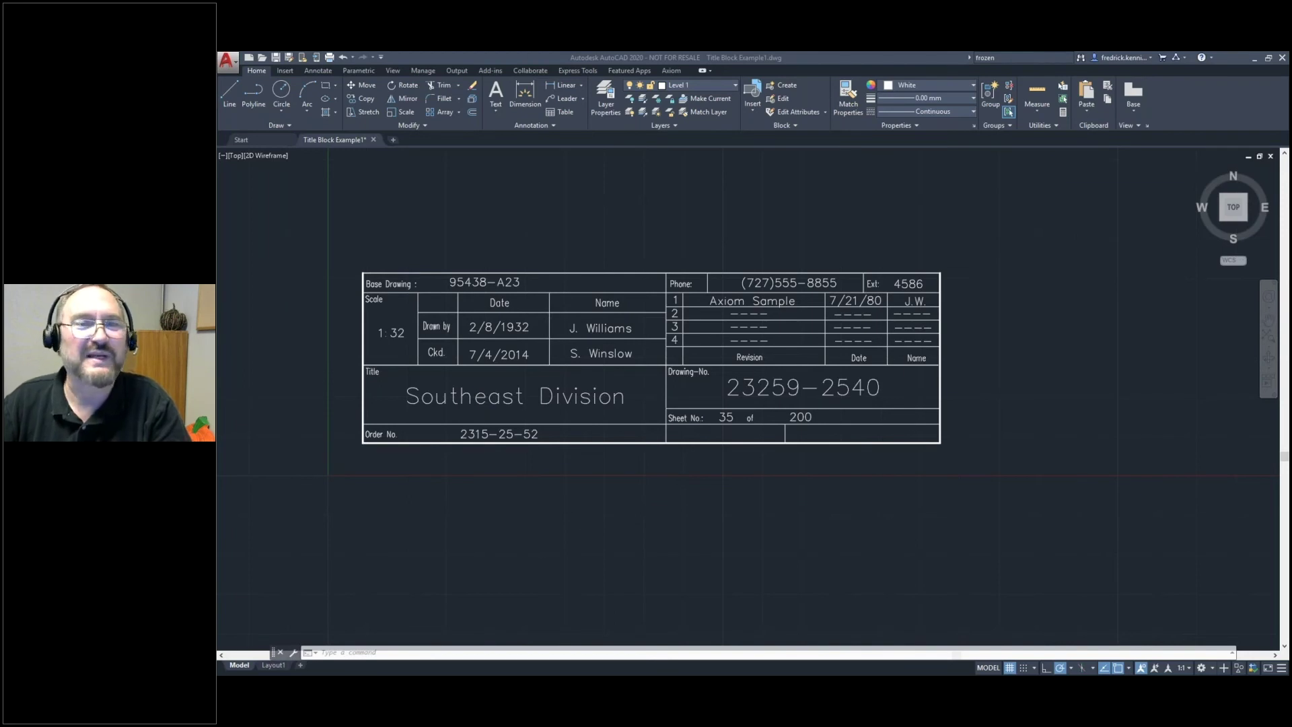
# Step: Minimize AutoCAD to bring up Translation Manager, and move its window closer to the middle of the desktop
pyautogui.click(1257, 56)
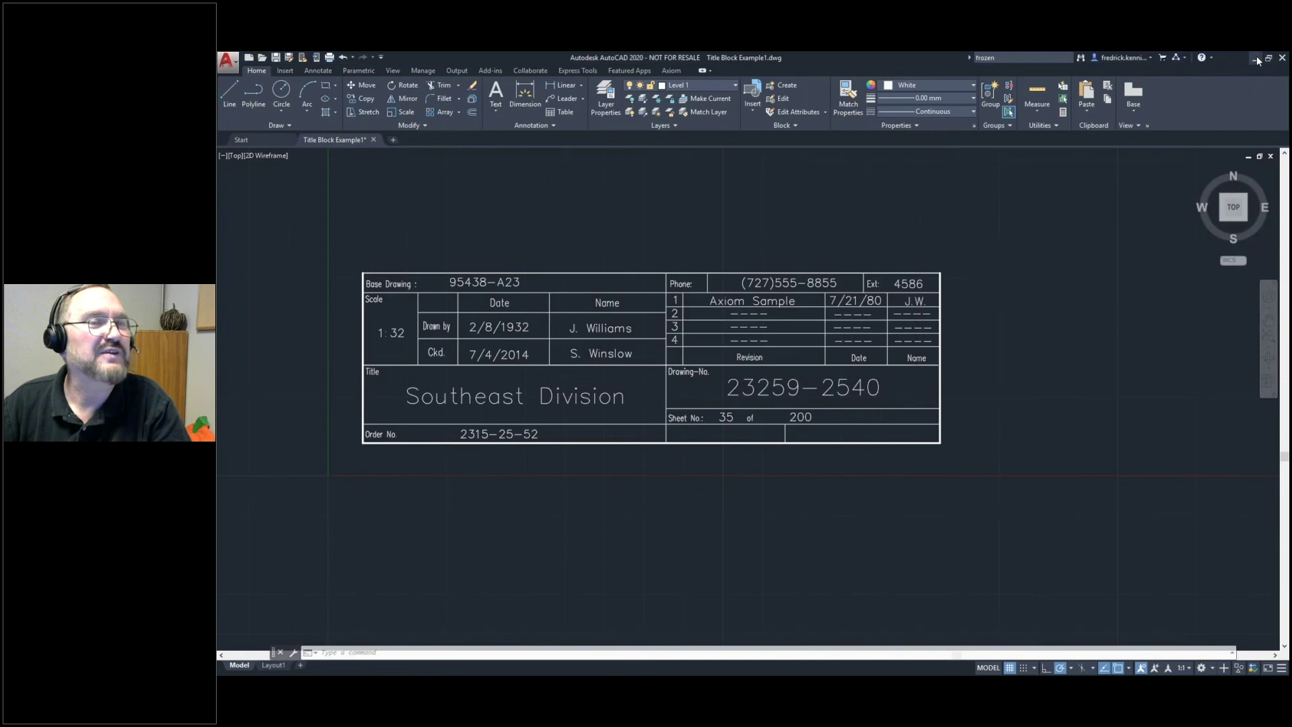
pyautogui.click(1255, 58)
pyautogui.click(1229, 59)
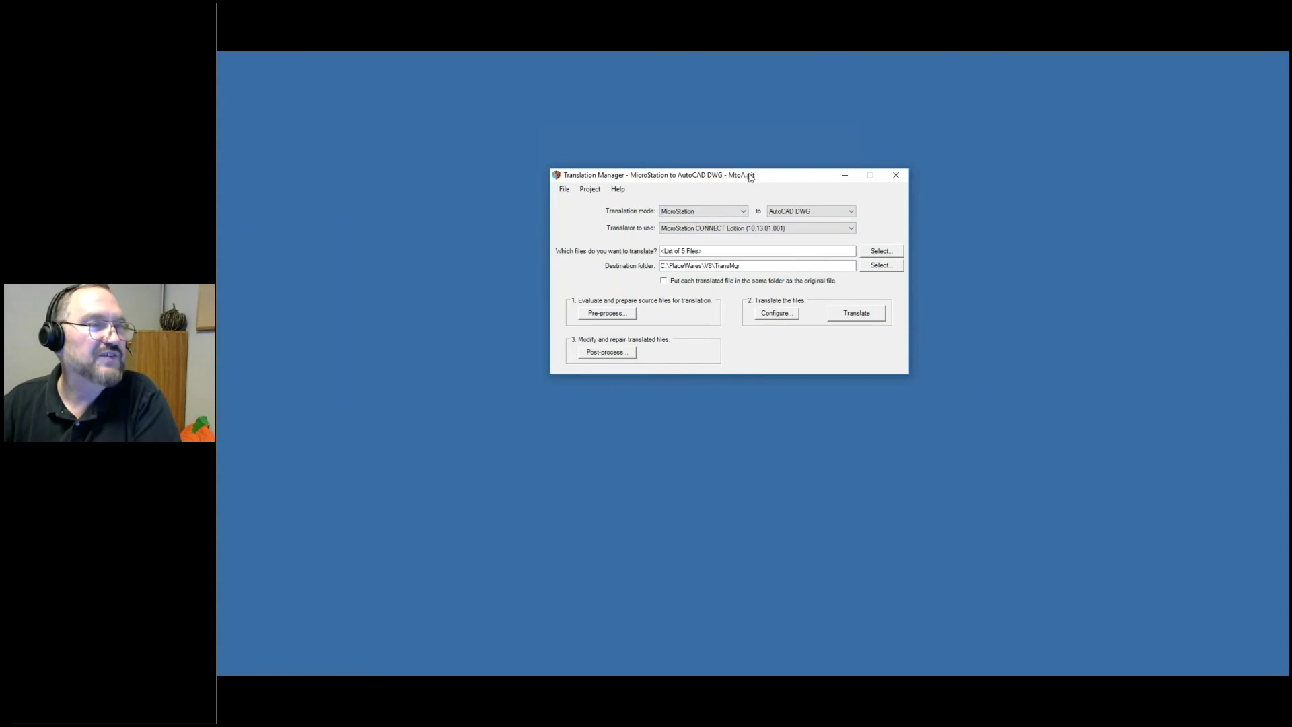
pyautogui.moveTo(750, 176); pyautogui.dragTo(719, 211)
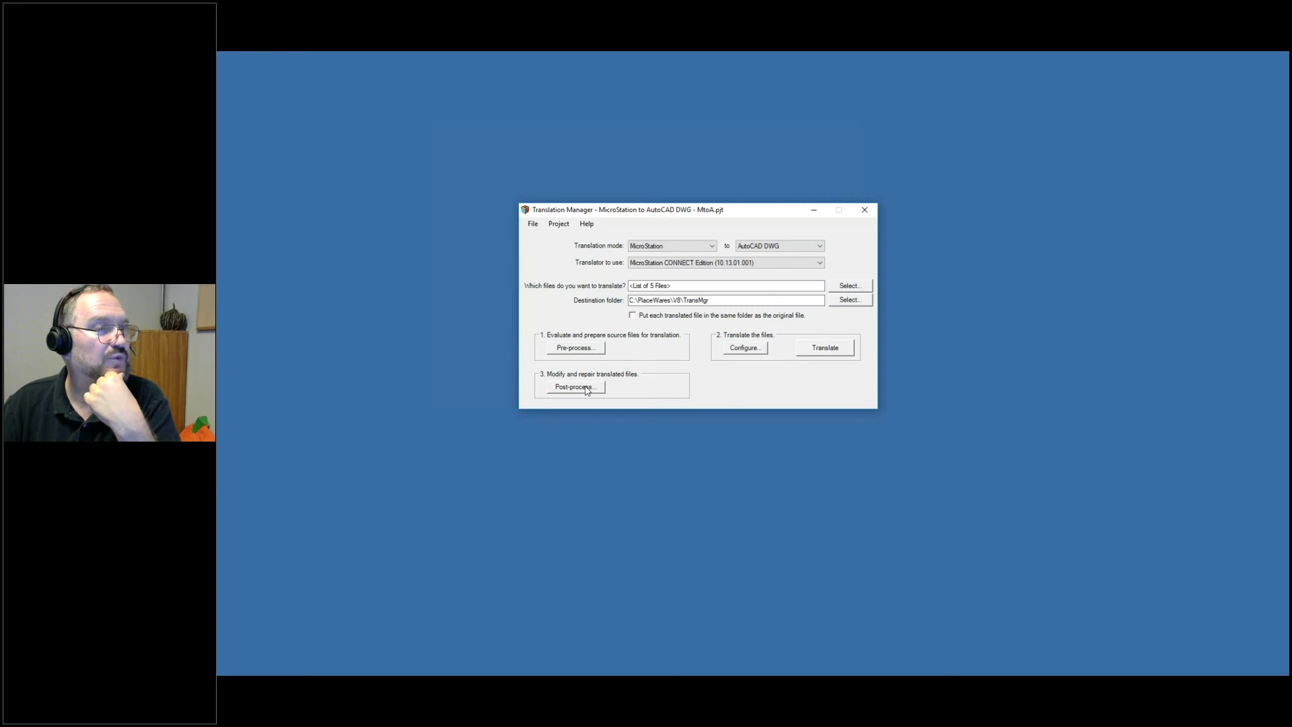
# Step: Review the source and target format choices, keep MicroStation to AutoCAD DWG, and set the translator to MicroStation V8i (SELECTseries 4)
pyautogui.click(687, 247)
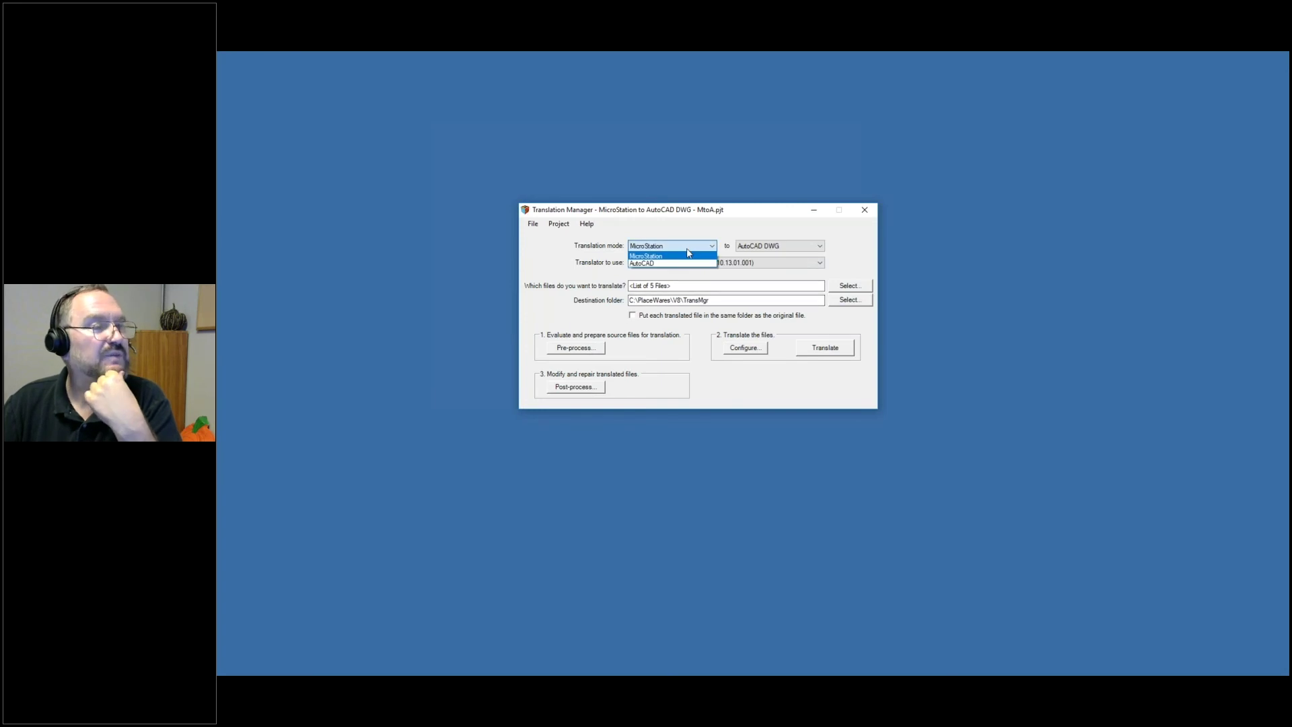
pyautogui.click(678, 255)
pyautogui.click(774, 246)
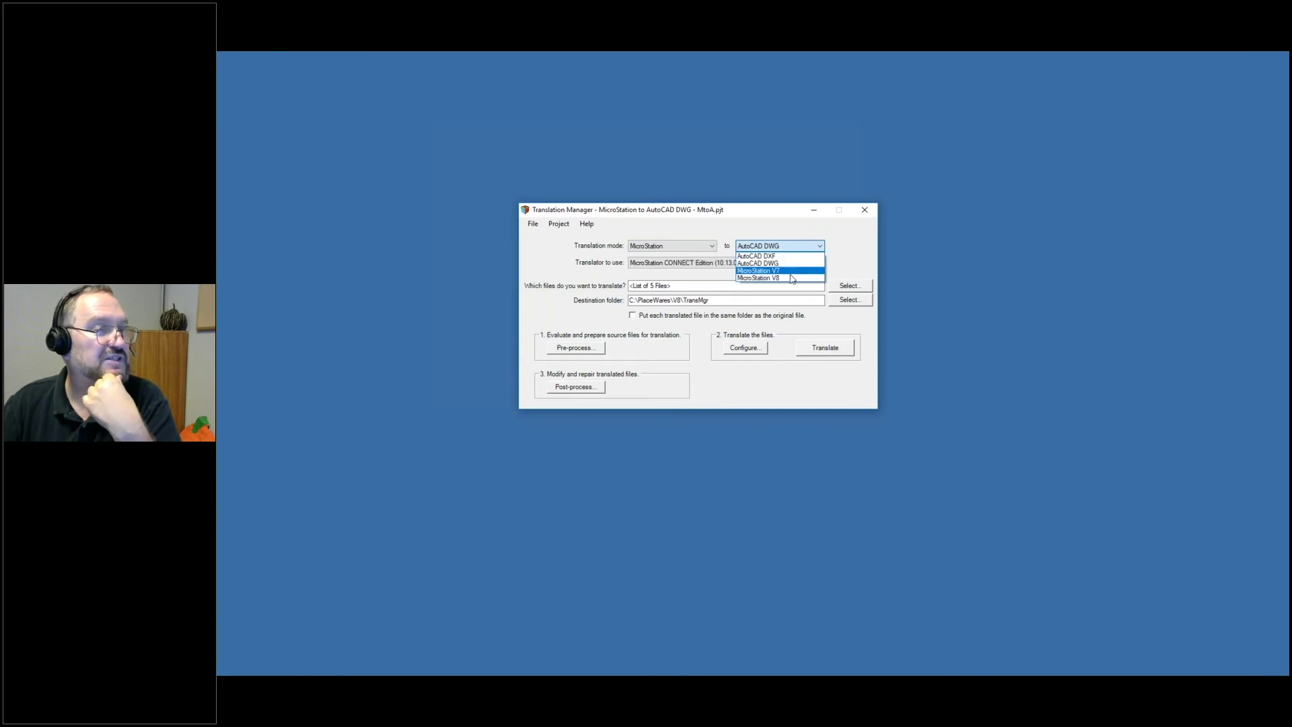
pyautogui.click(770, 221)
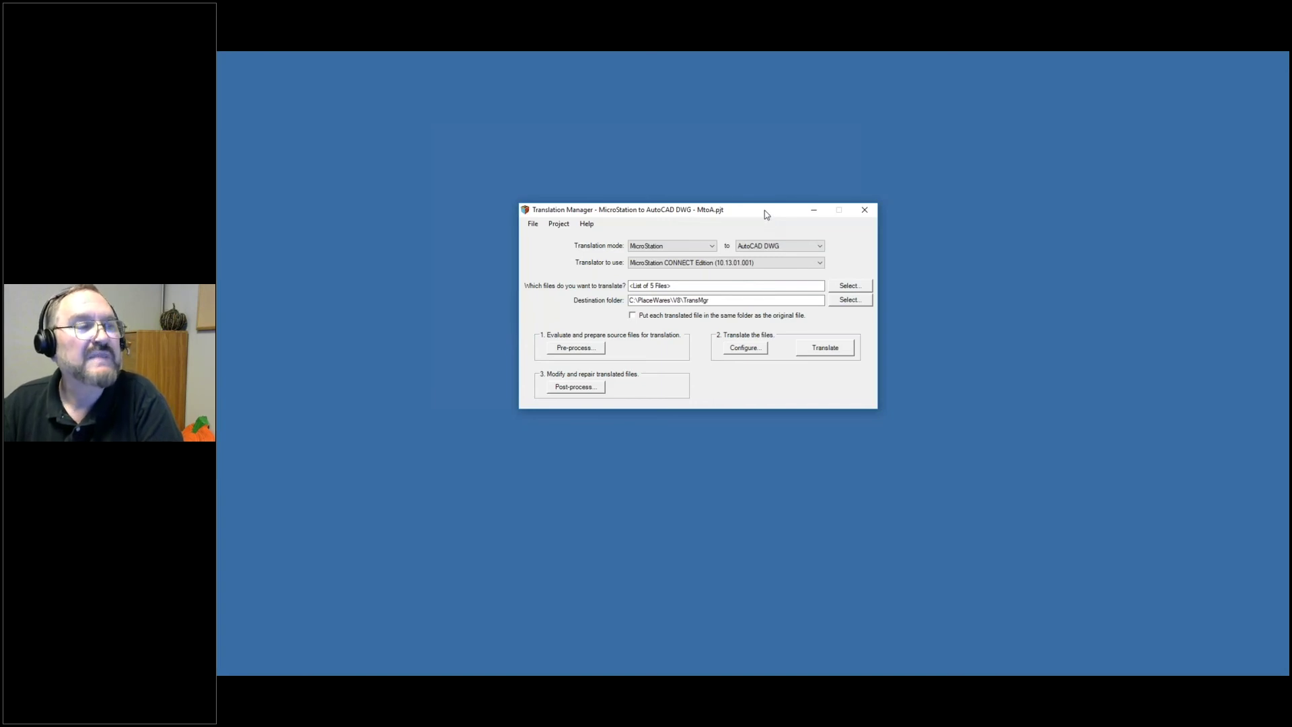
pyautogui.click(743, 263)
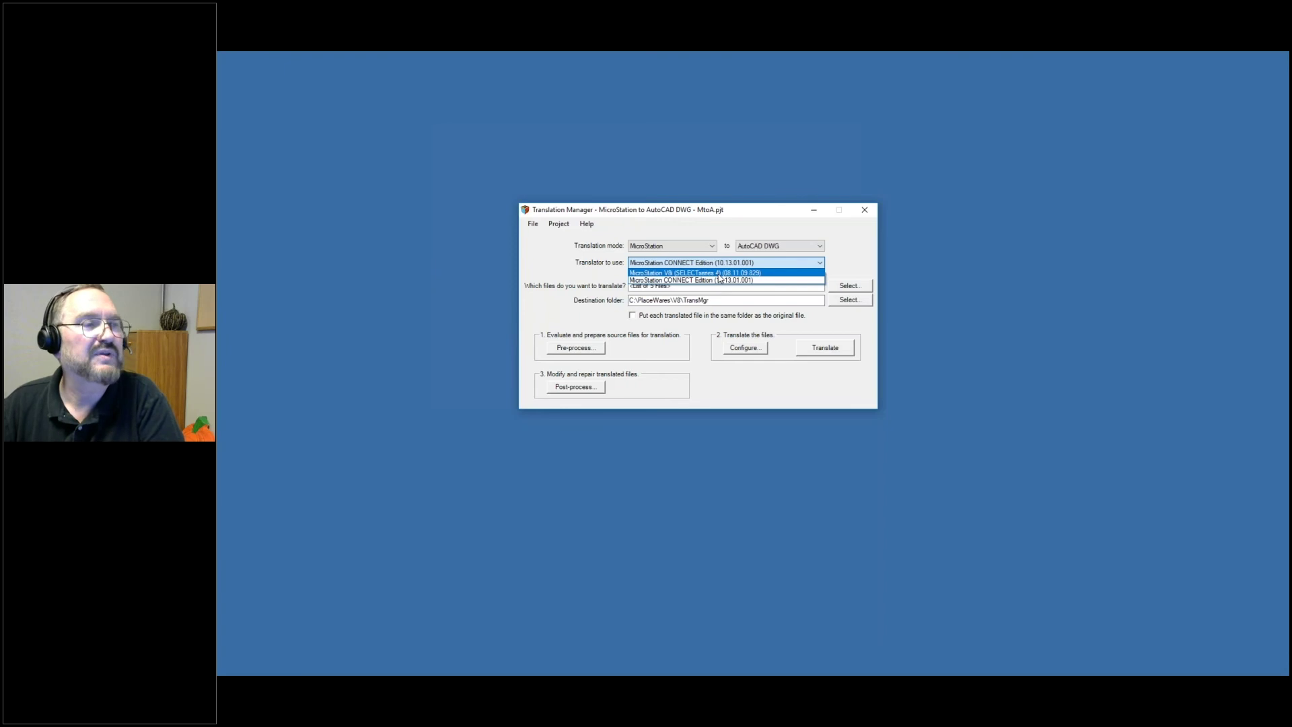
pyautogui.click(718, 273)
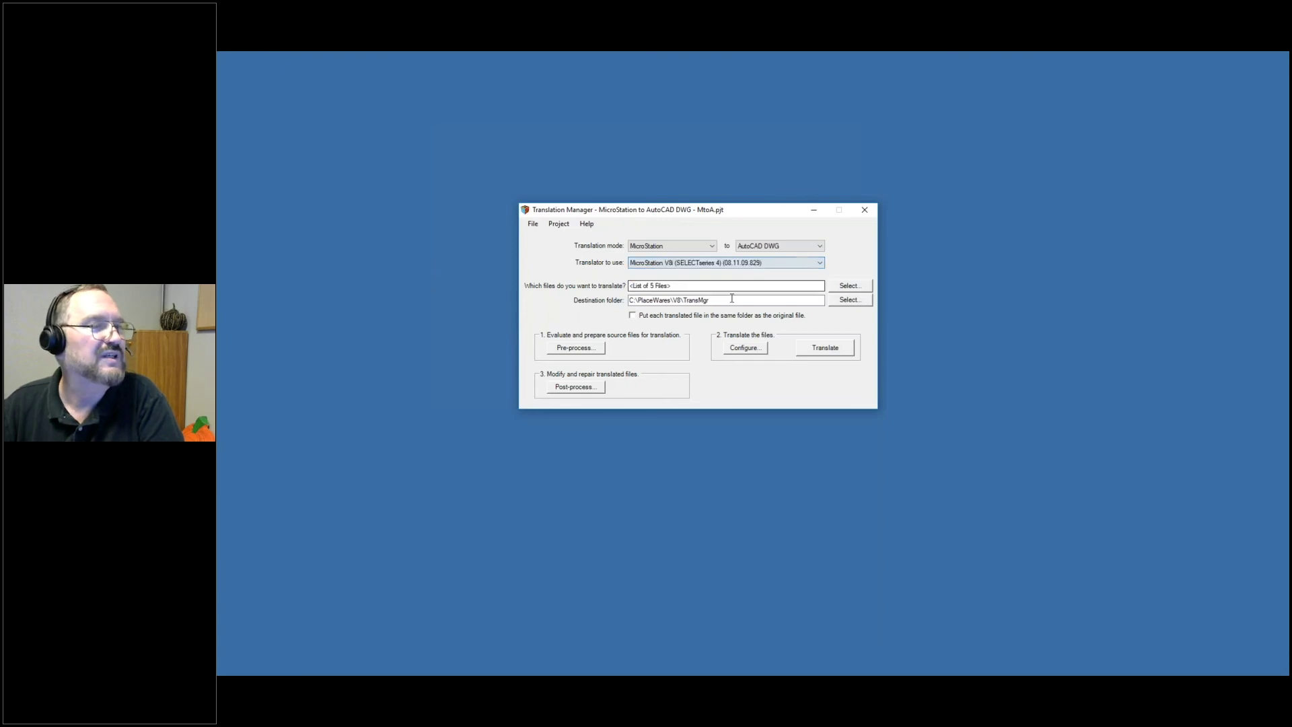
# Step: Review the Basic DWG version and Remap Symbology settings in the translation configuration wizard, and close the wizard
pyautogui.click(741, 348)
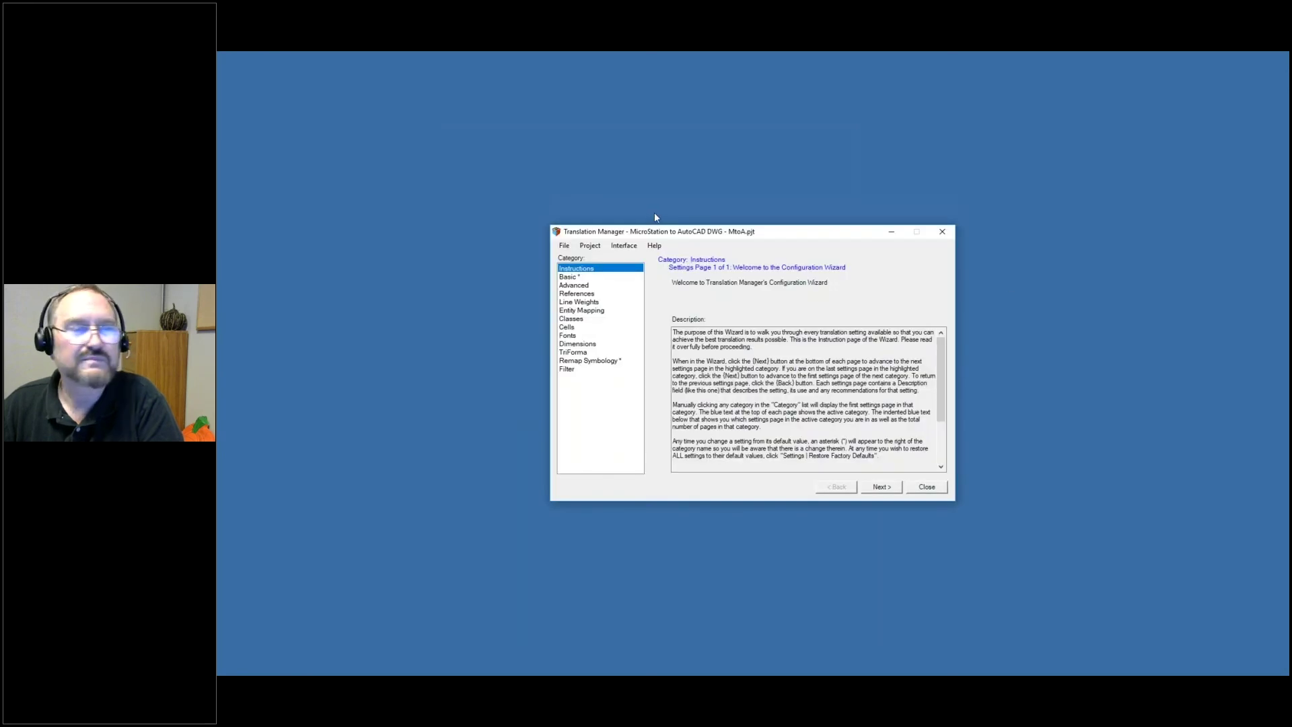
pyautogui.click(573, 278)
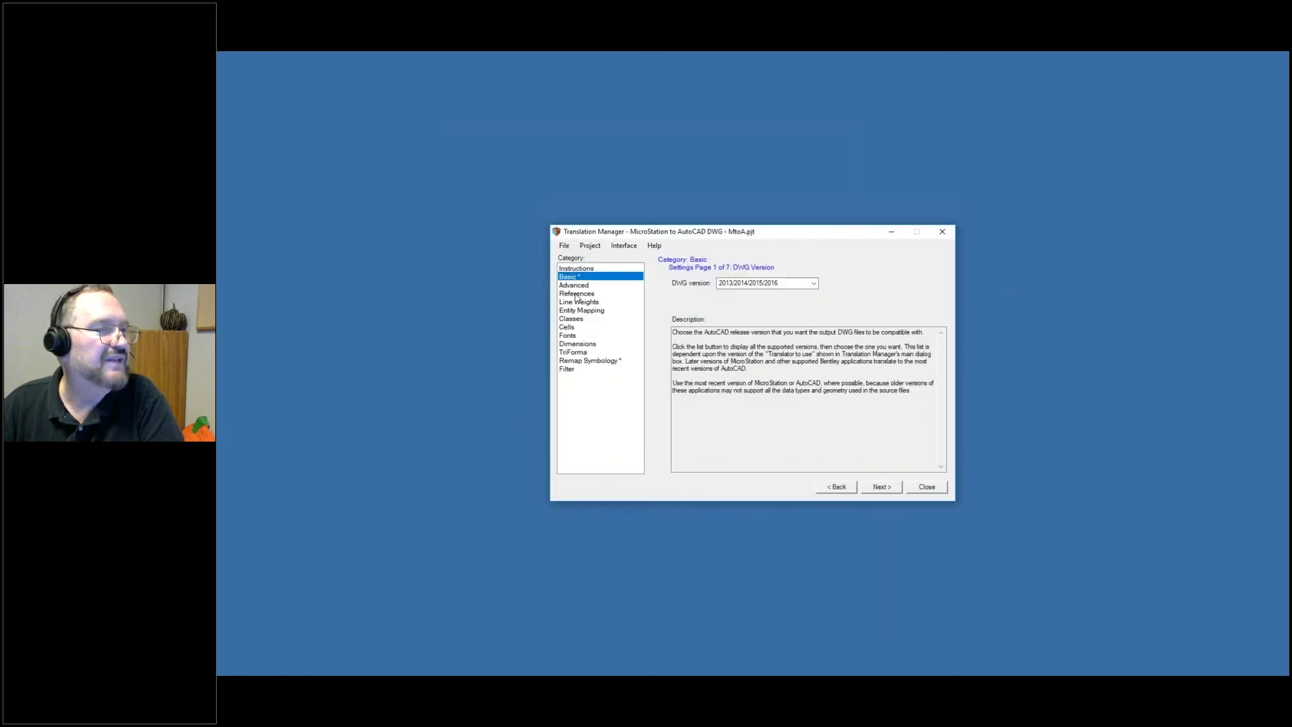
pyautogui.click(579, 361)
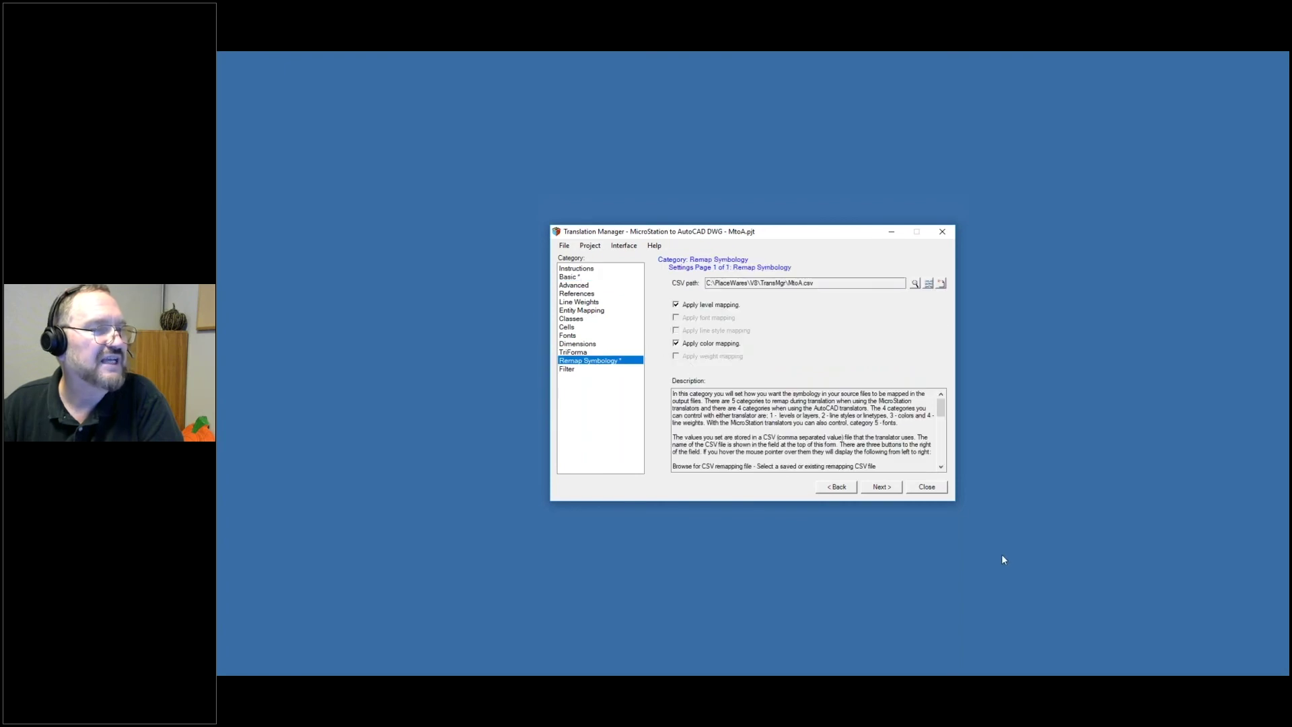
pyautogui.click(938, 490)
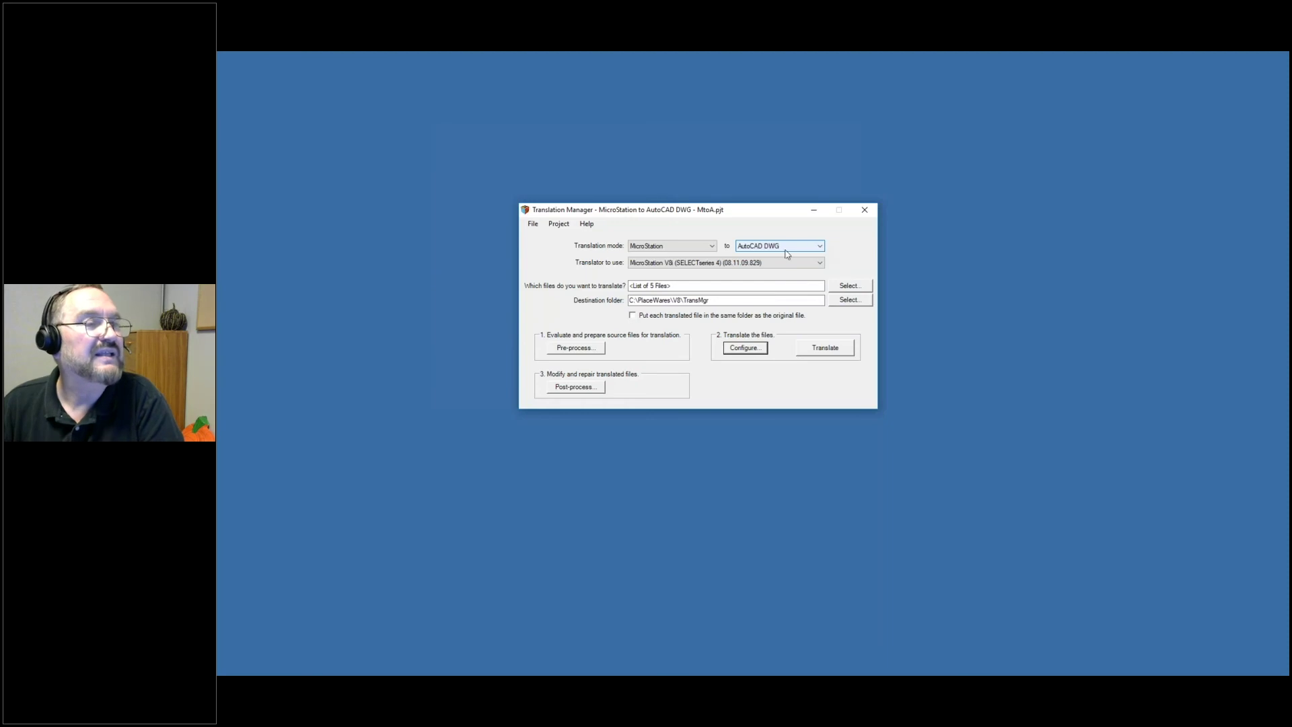
# Step: Set the translation mode to AutoCAD to MicroStation V8, and view the configuration categories offered for that direction
pyautogui.click(707, 247)
pyautogui.click(687, 264)
pyautogui.click(817, 246)
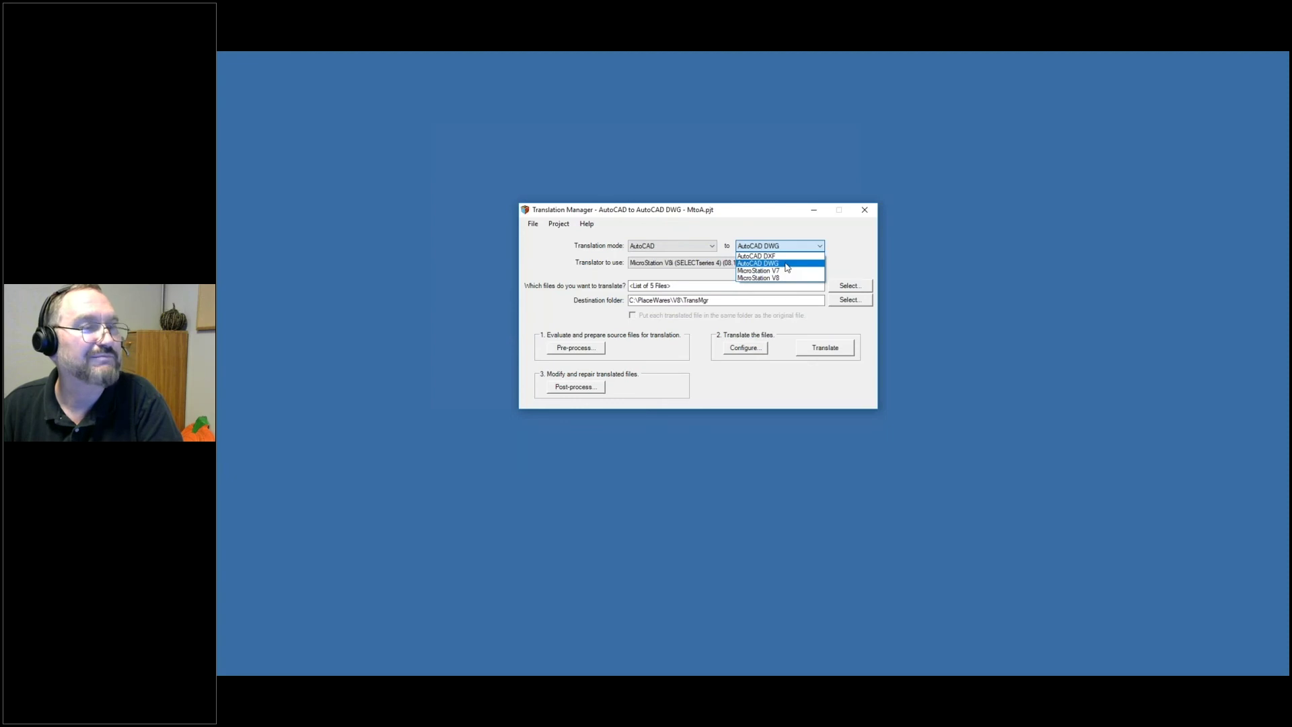
pyautogui.click(767, 277)
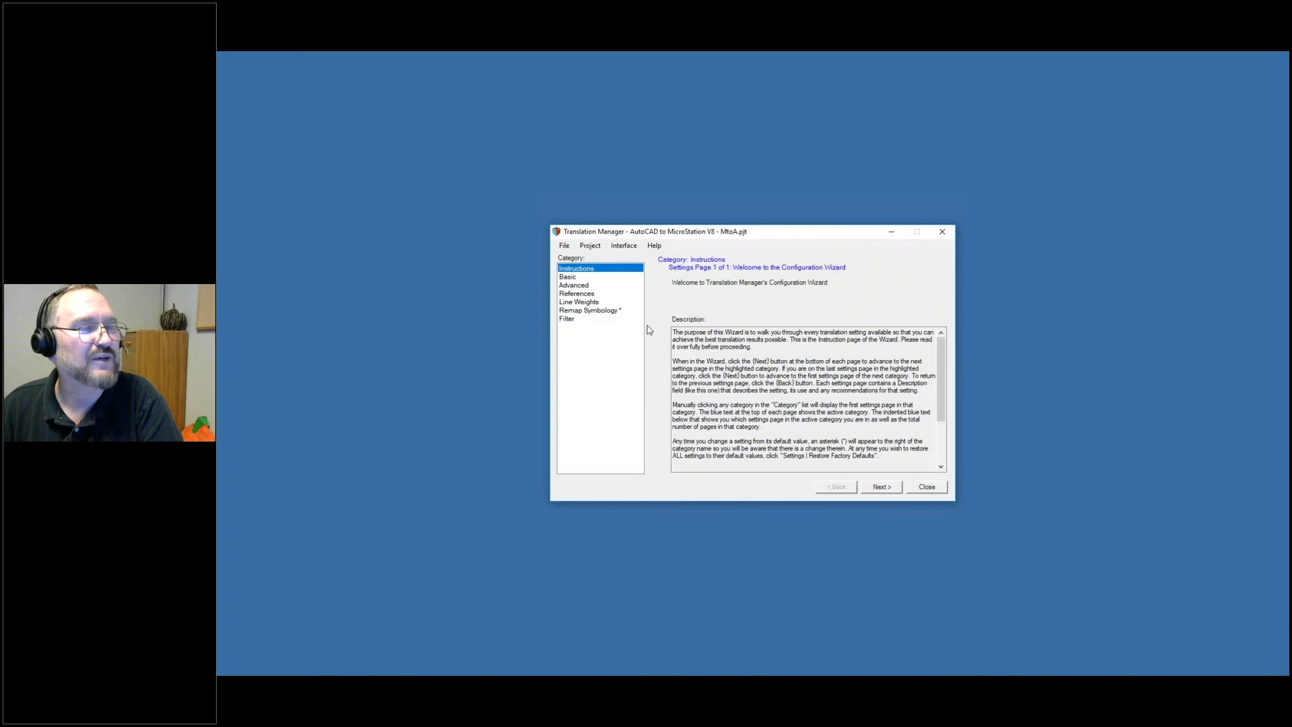
pyautogui.click(926, 486)
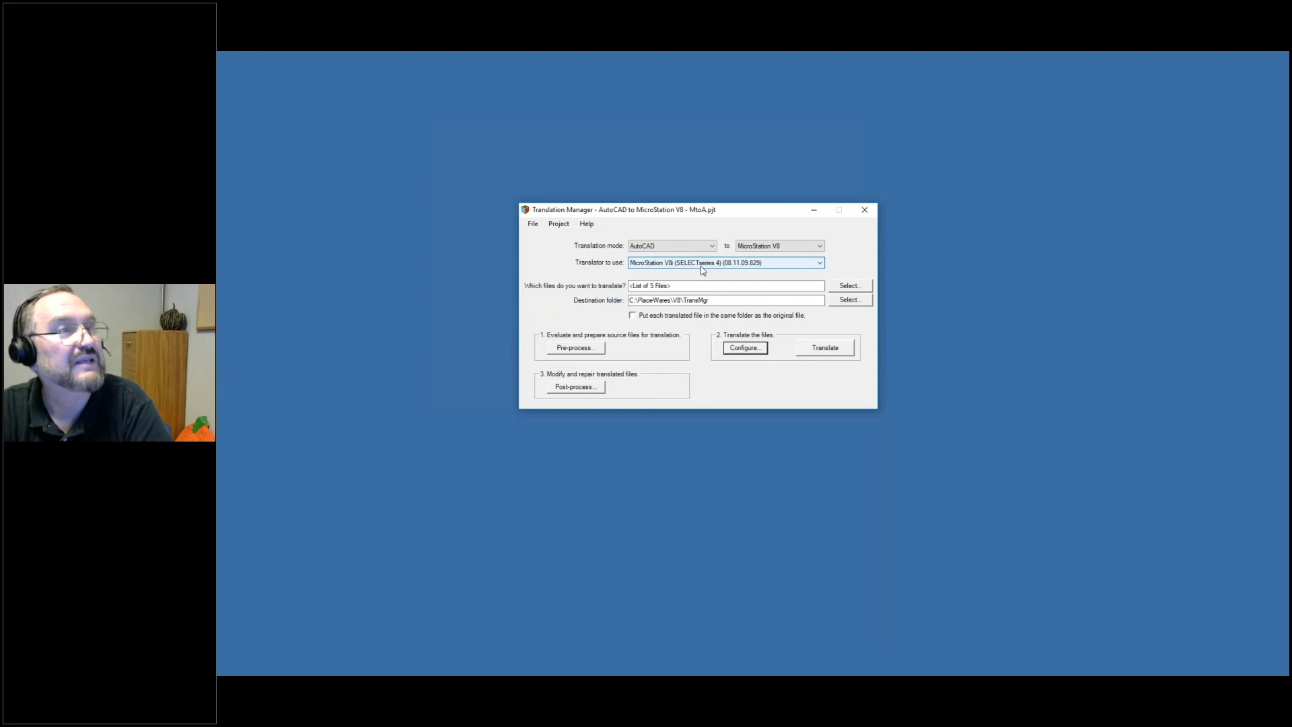
# Step: Examine the pre-processing options for evaluating, dropping or exploding, and compressing the source files, and close them without processing
pyautogui.press('Tab')
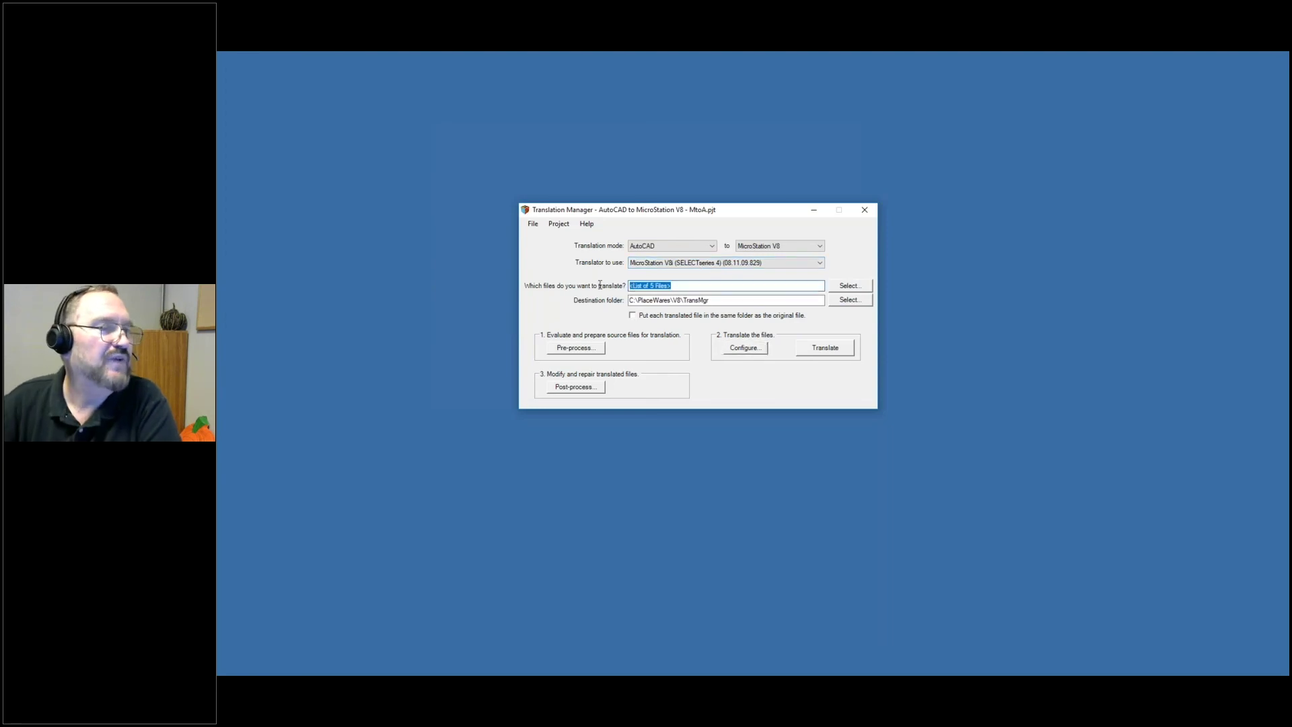
pyautogui.click(573, 349)
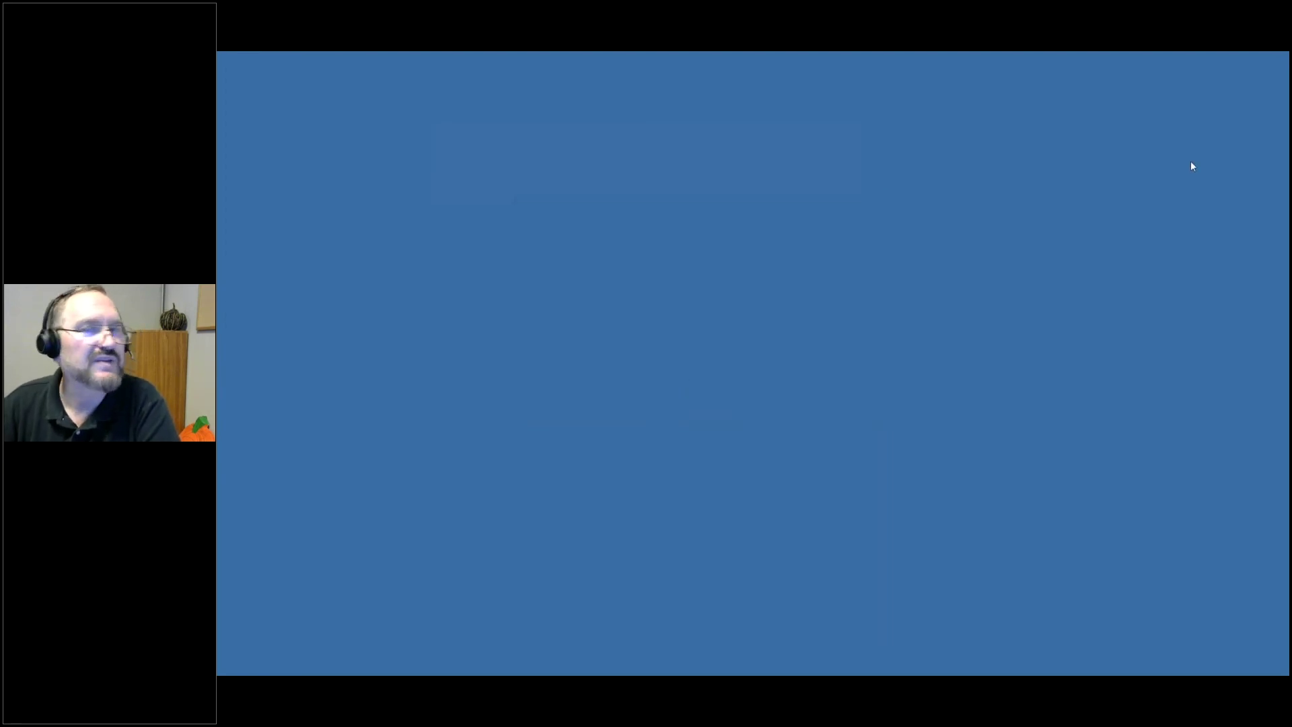
pyautogui.moveTo(1148, 127); pyautogui.dragTo(524, 173)
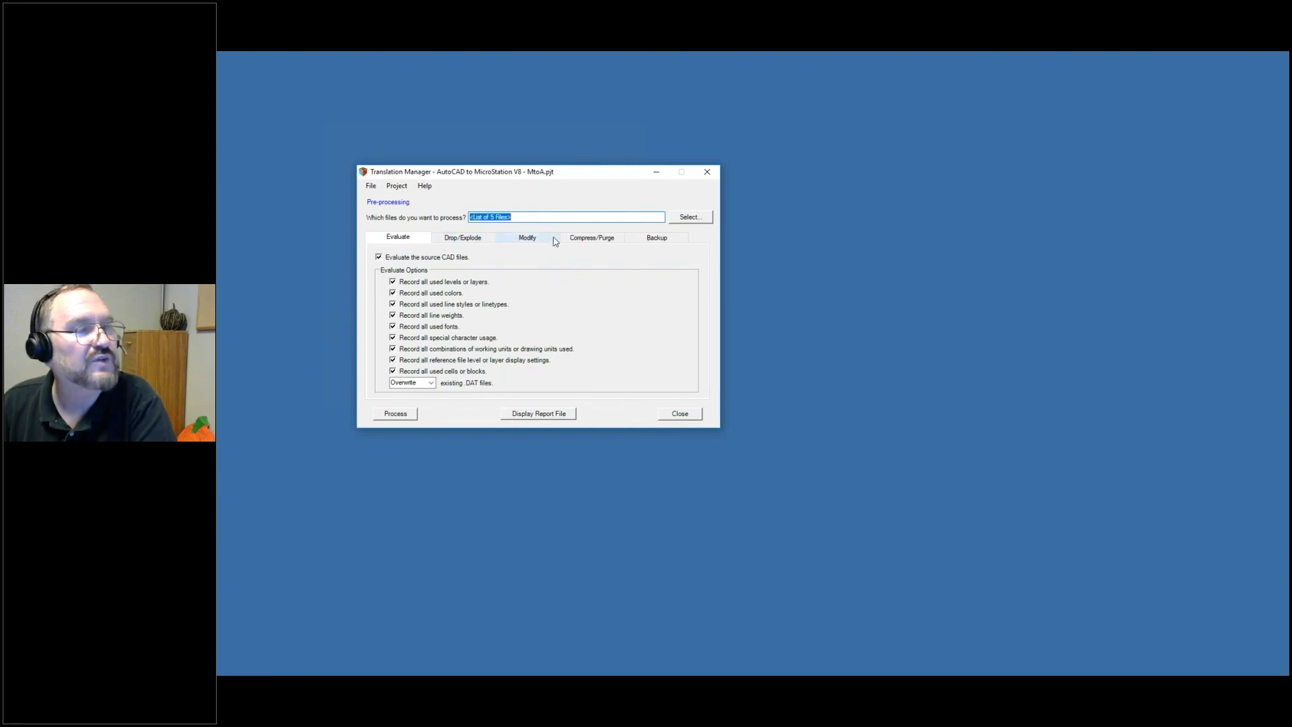
pyautogui.click(473, 240)
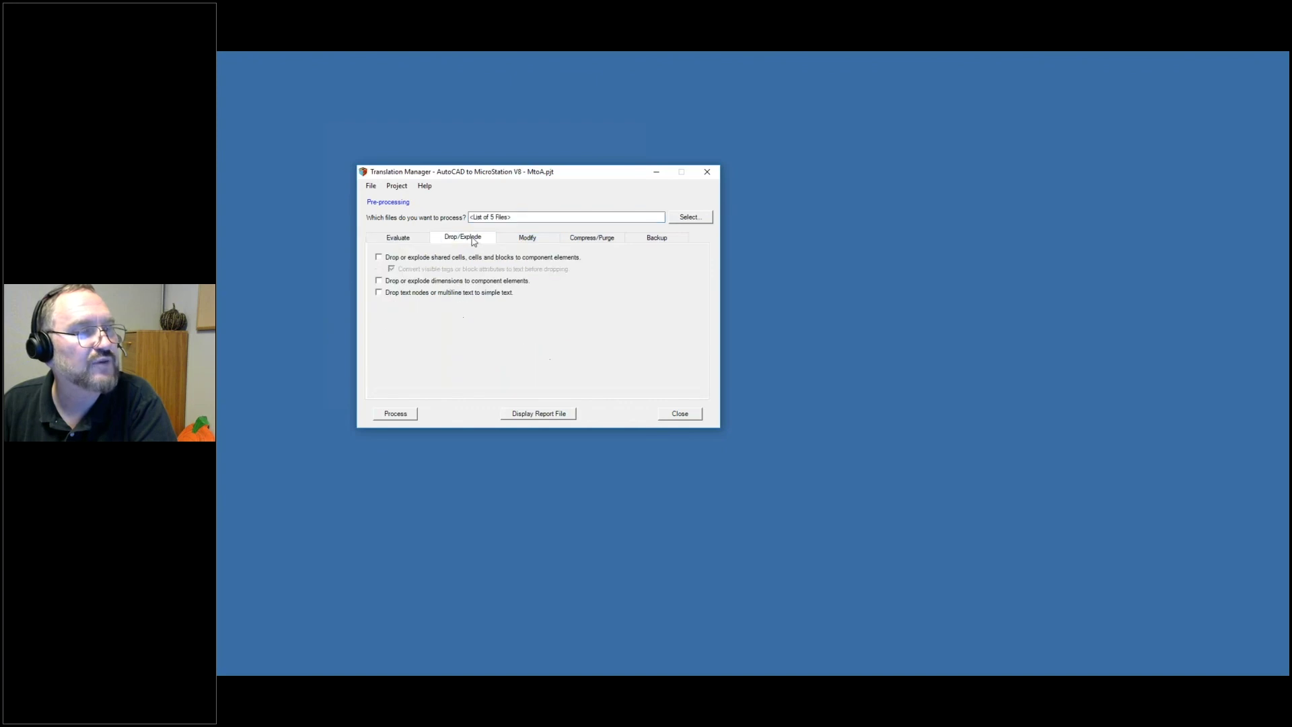
pyautogui.click(603, 240)
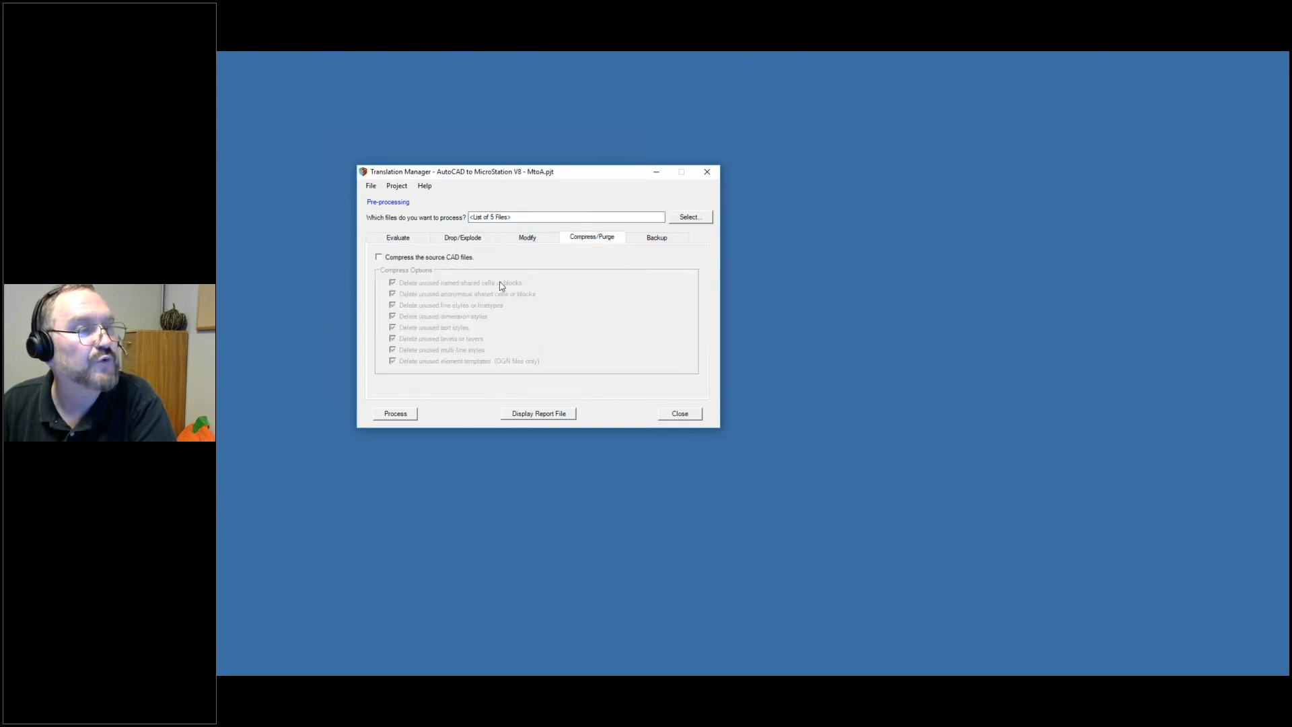
pyautogui.click(692, 414)
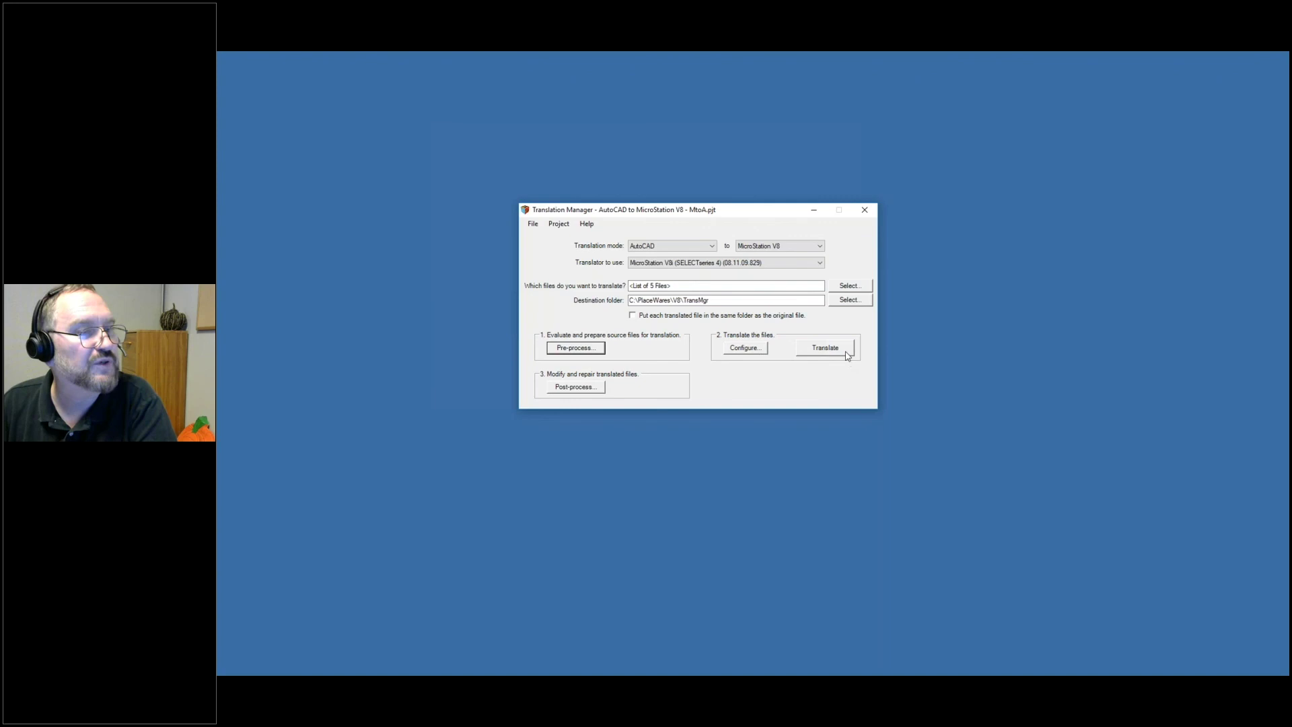
# Step: Check the Remap Symbology settings in the AutoCAD to MicroStation V8 configuration, and close the wizard
pyautogui.click(761, 355)
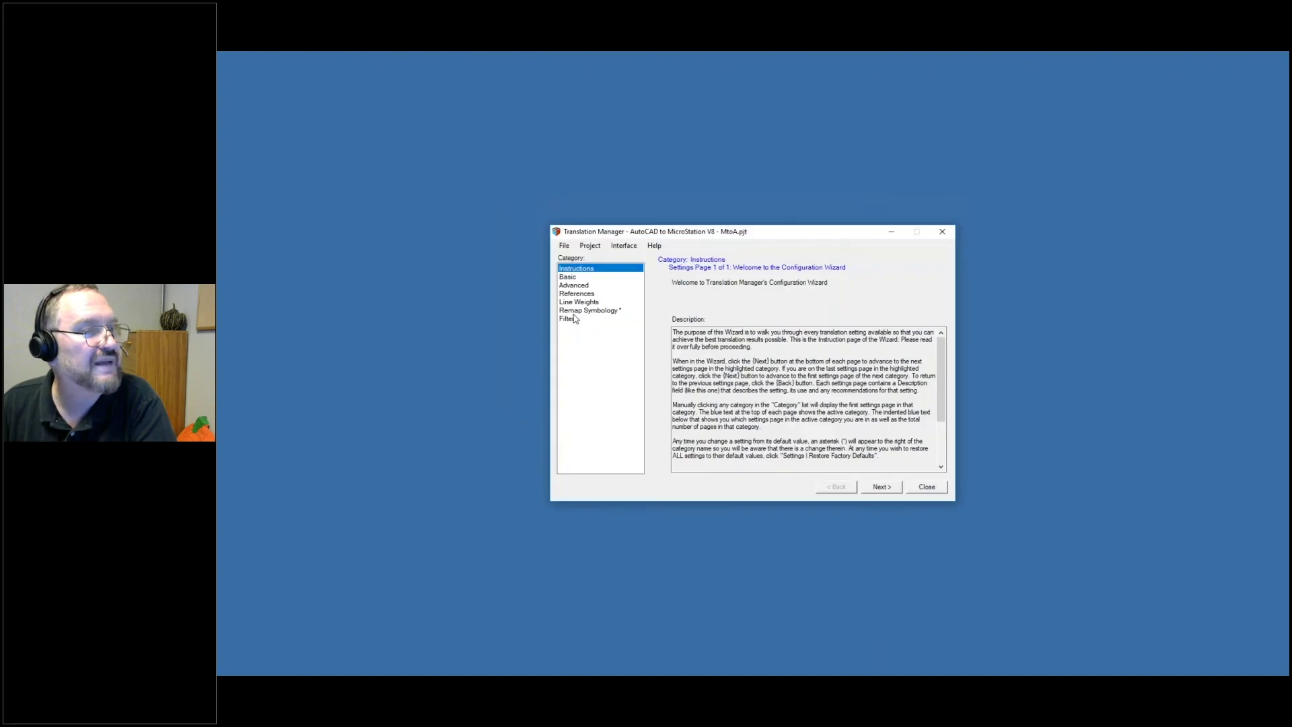
pyautogui.click(574, 317)
pyautogui.press('Up')
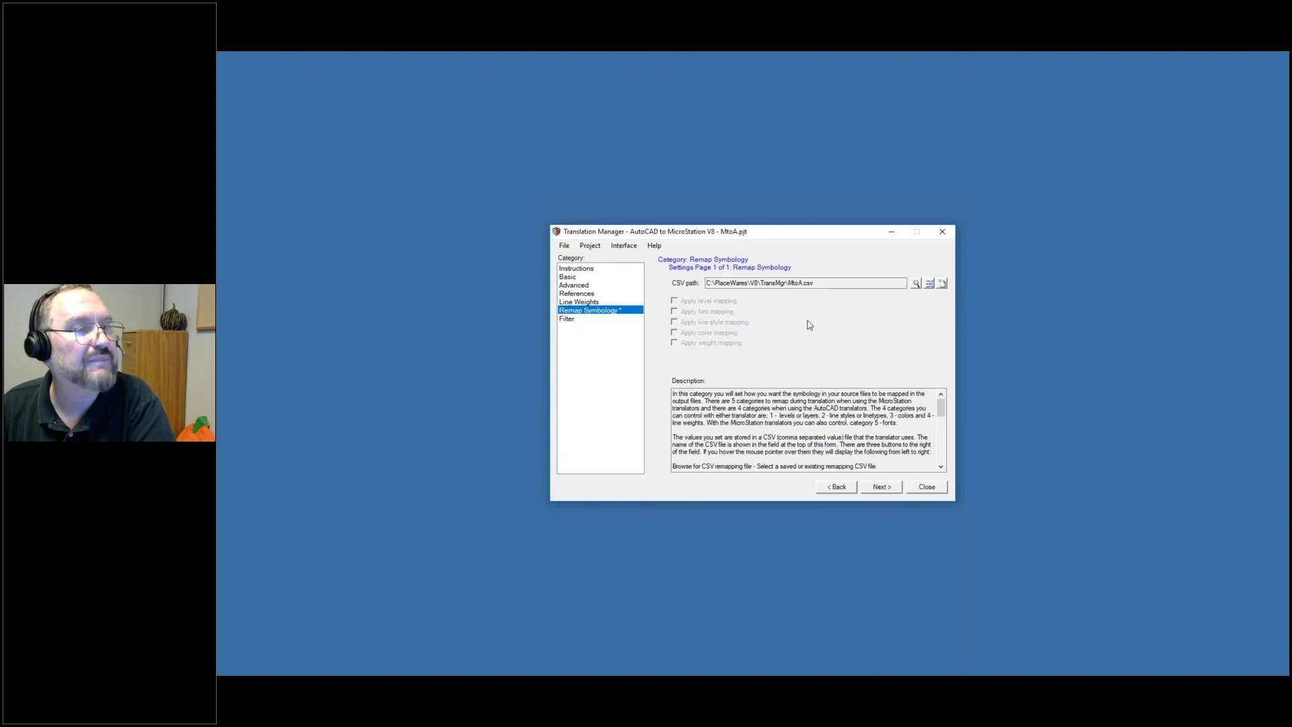
pyautogui.click(926, 488)
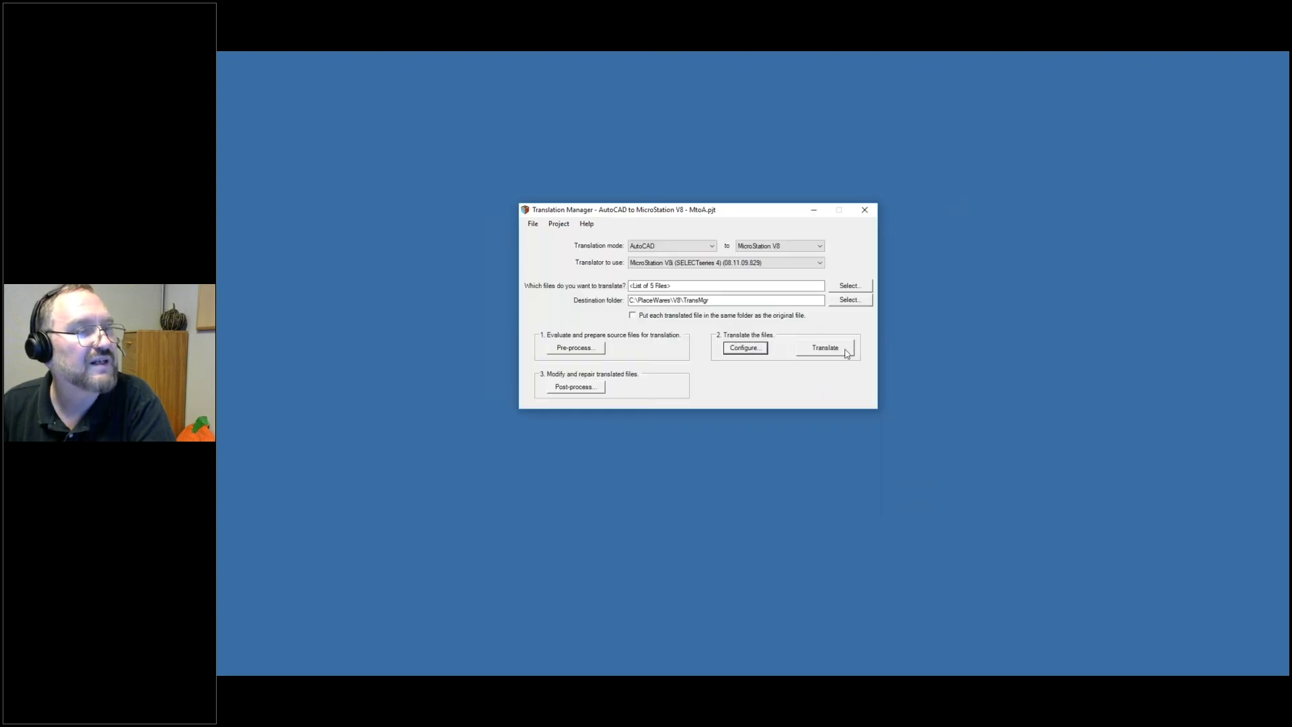
# Step: Examine the post-processing options for drop/explode, modify, compress/purge and backup of the translated files, and close them without processing
pyautogui.click(576, 389)
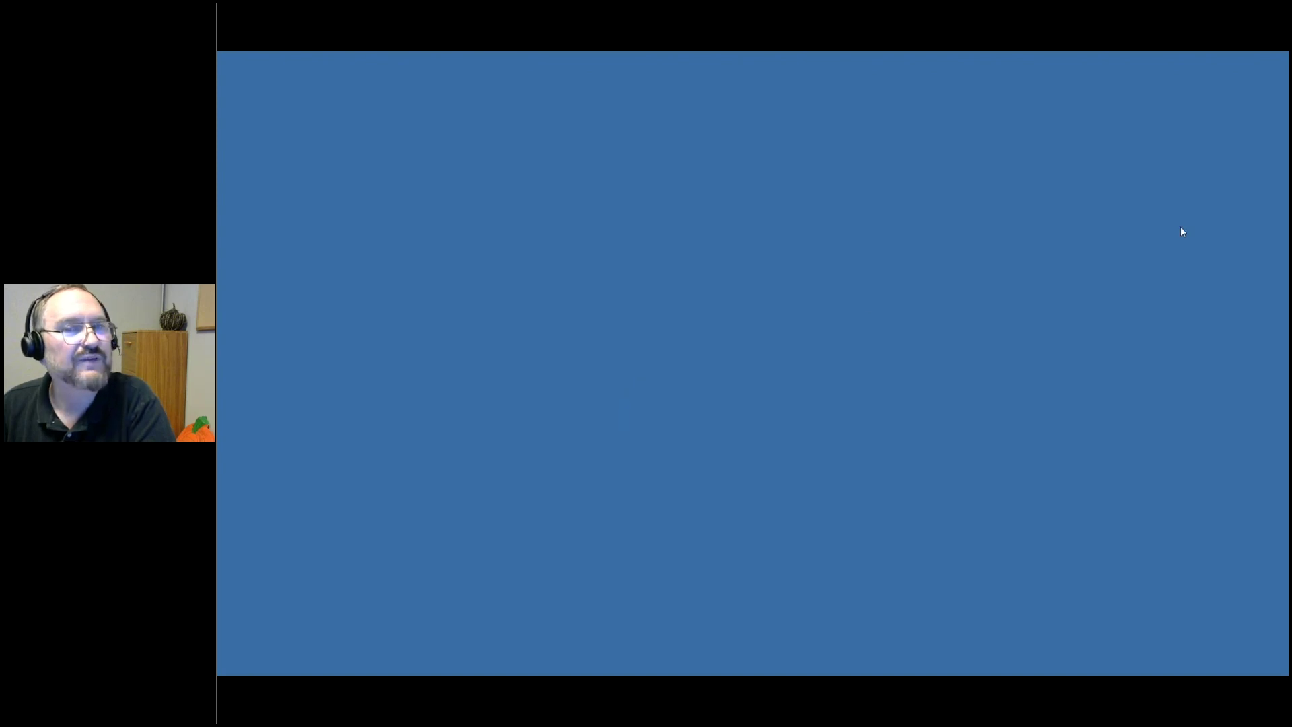
pyautogui.moveTo(1125, 180); pyautogui.dragTo(571, 197)
pyautogui.click(529, 258)
pyautogui.click(575, 258)
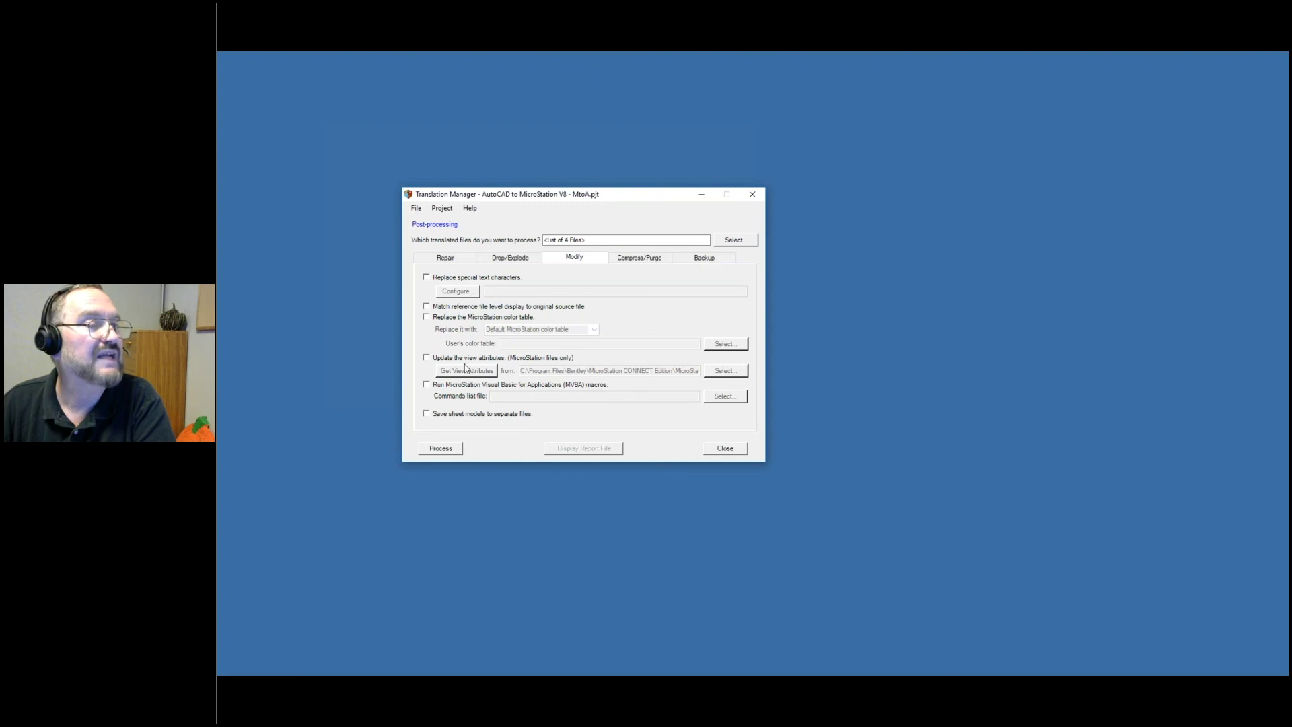
pyautogui.click(652, 261)
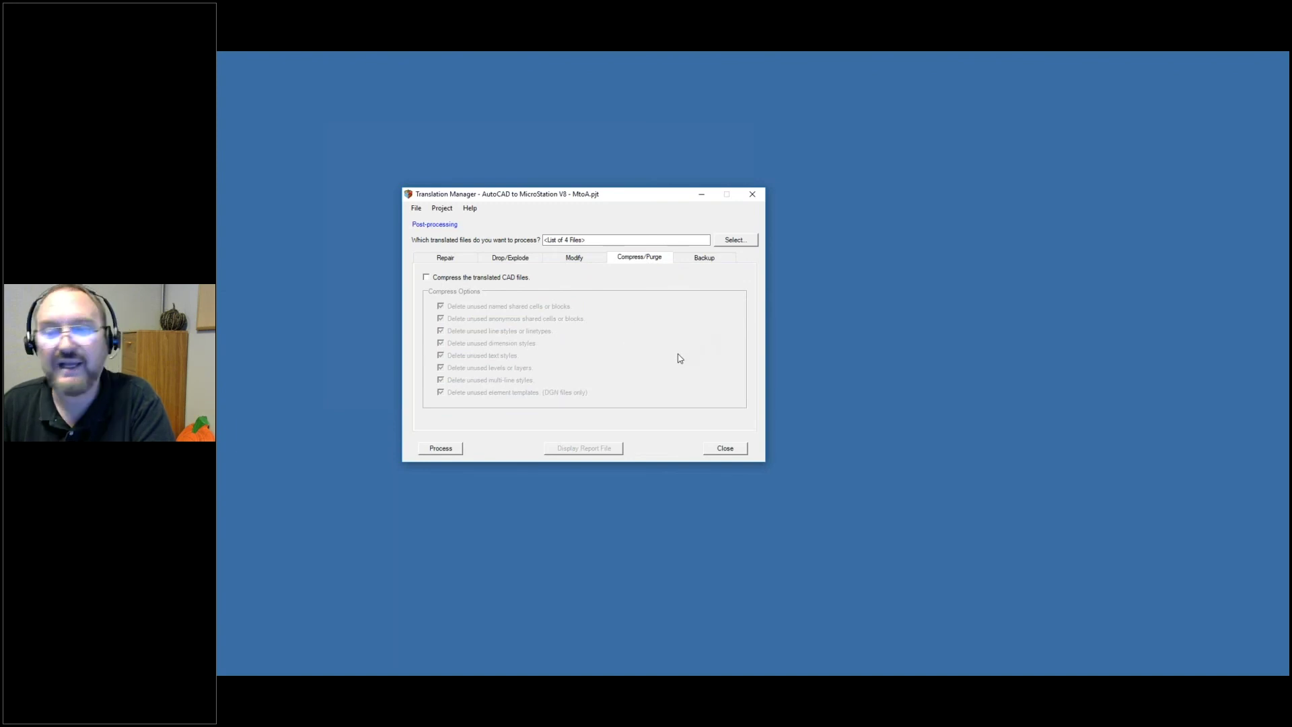
pyautogui.click(720, 261)
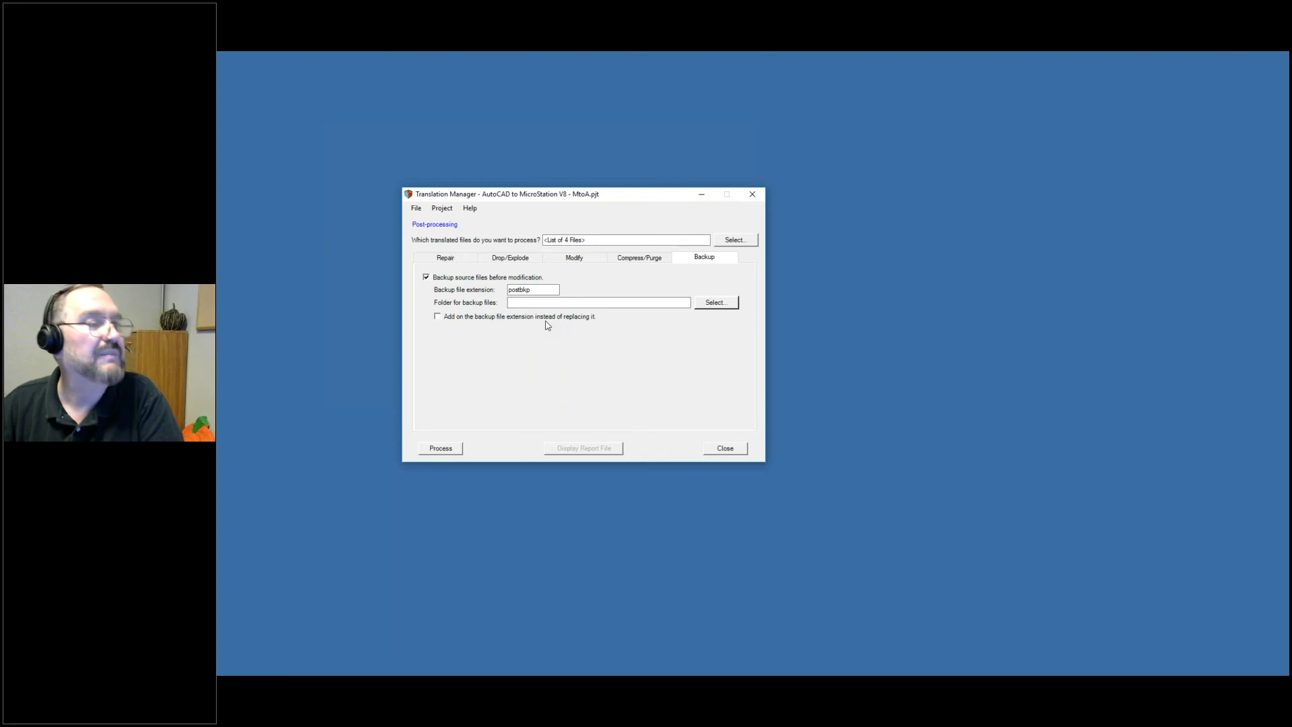
pyautogui.click(725, 449)
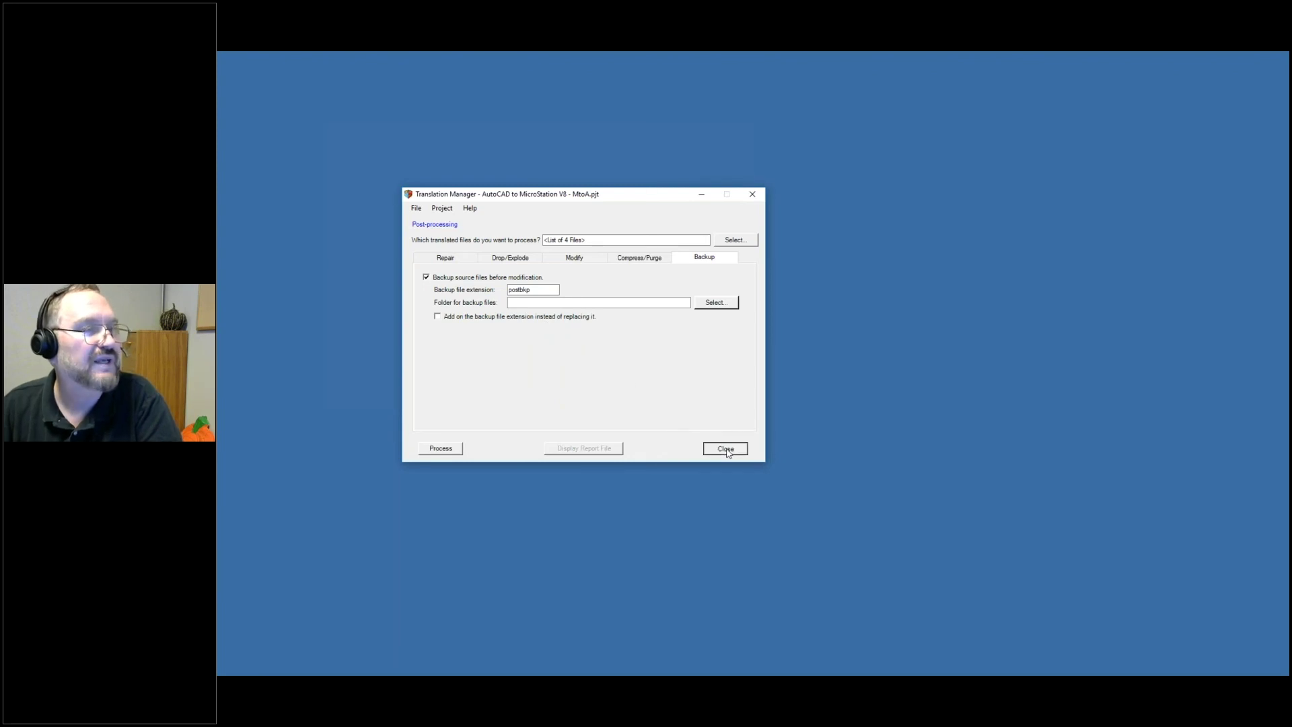